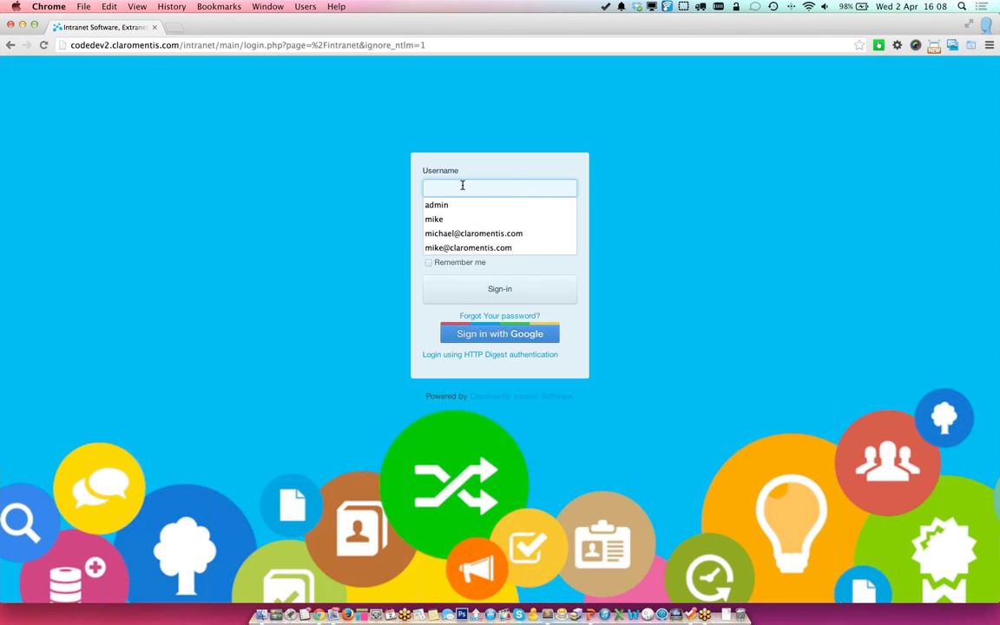
Step: Sign in to the intranet with the account's username and password, and open the Expenses application
{"action": "key", "text": "Tab"}
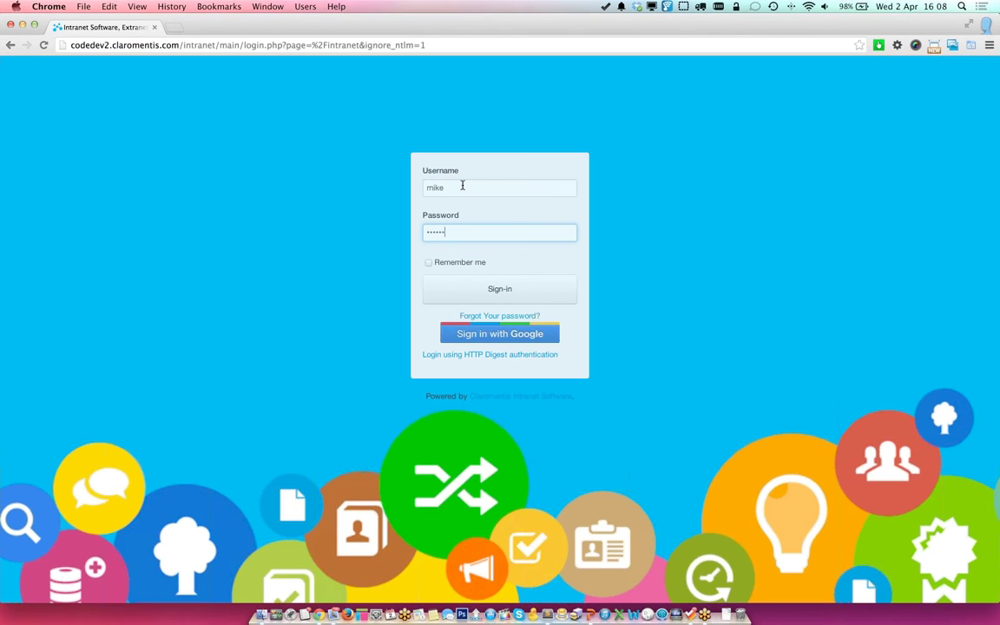
{"action": "key", "text": "Return"}
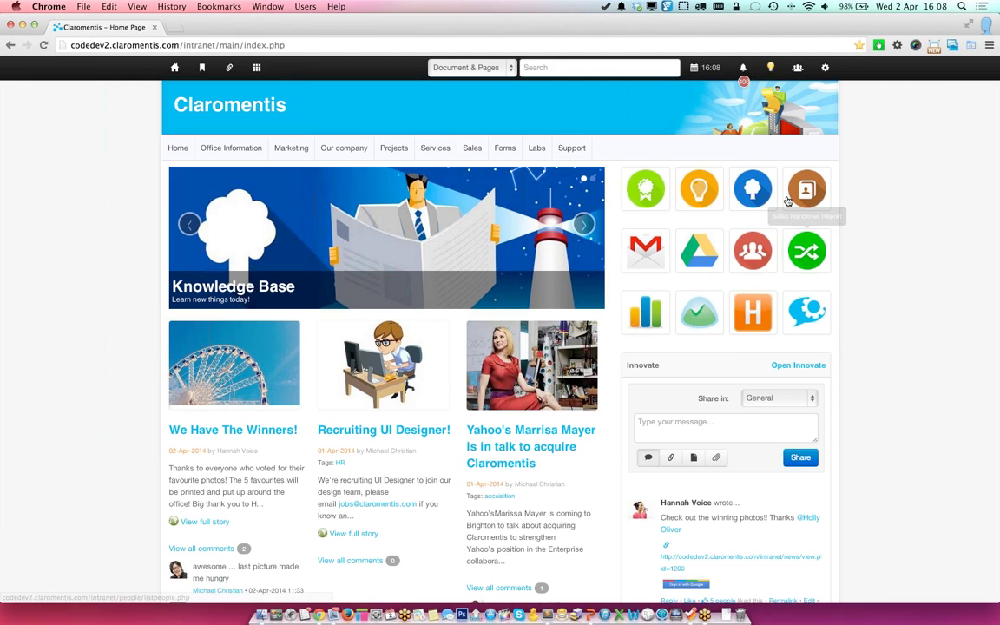
{"action": "left_click", "coordinate": [257, 68]}
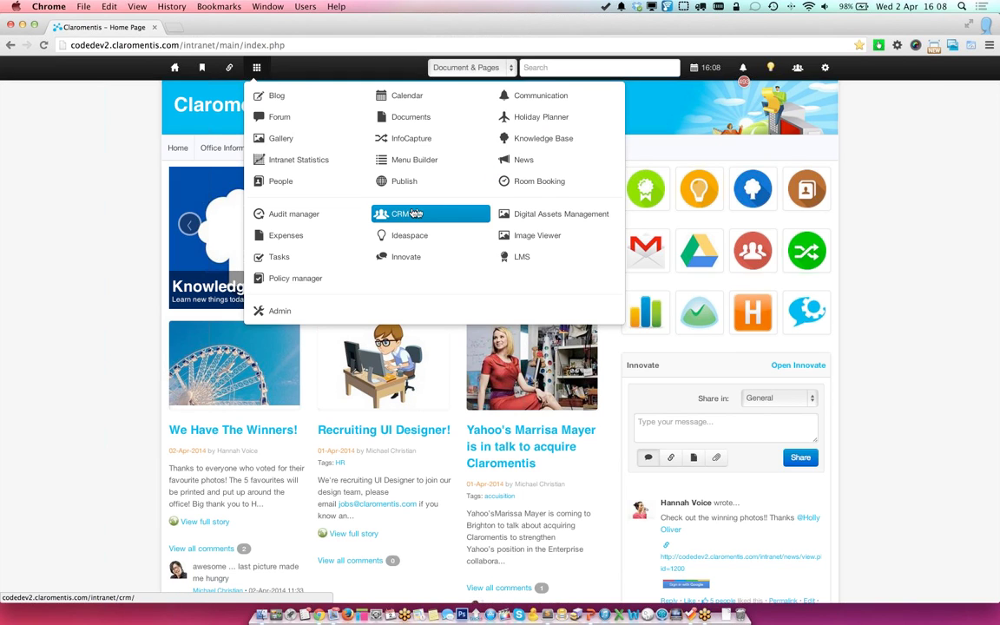
{"action": "left_click", "coordinate": [297, 236]}
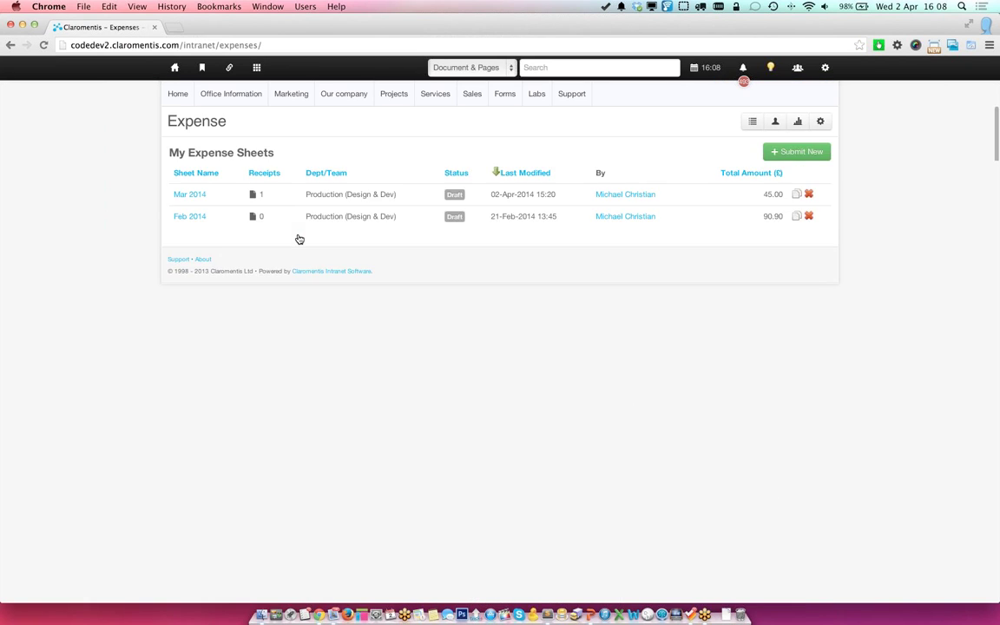
Step: Start a new expense sheet named April 2014 for department Production (Design & Dev) and office Brighton, UK
{"action": "scroll", "coordinate": [494, 295], "scroll_direction": "up", "scroll_amount": 1}
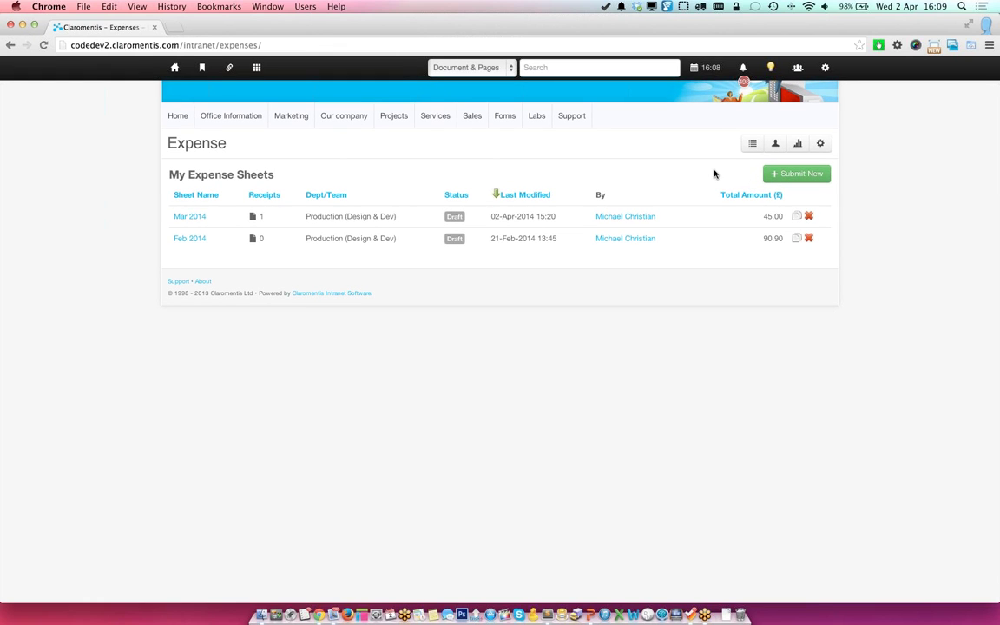
{"action": "left_click", "coordinate": [800, 173]}
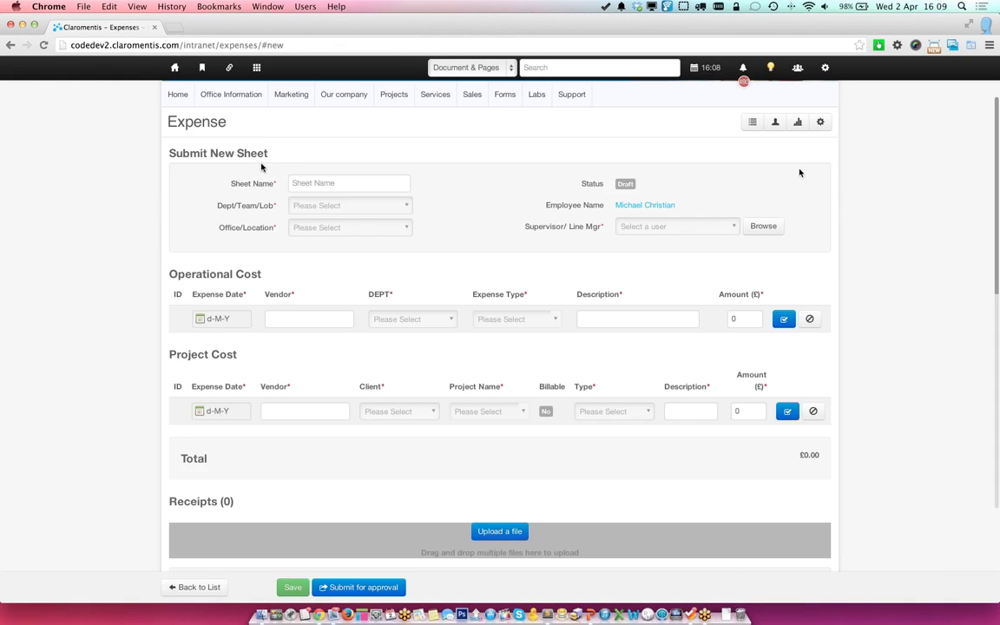
{"action": "left_click", "coordinate": [303, 183]}
{"action": "type", "text": "April 2014"}
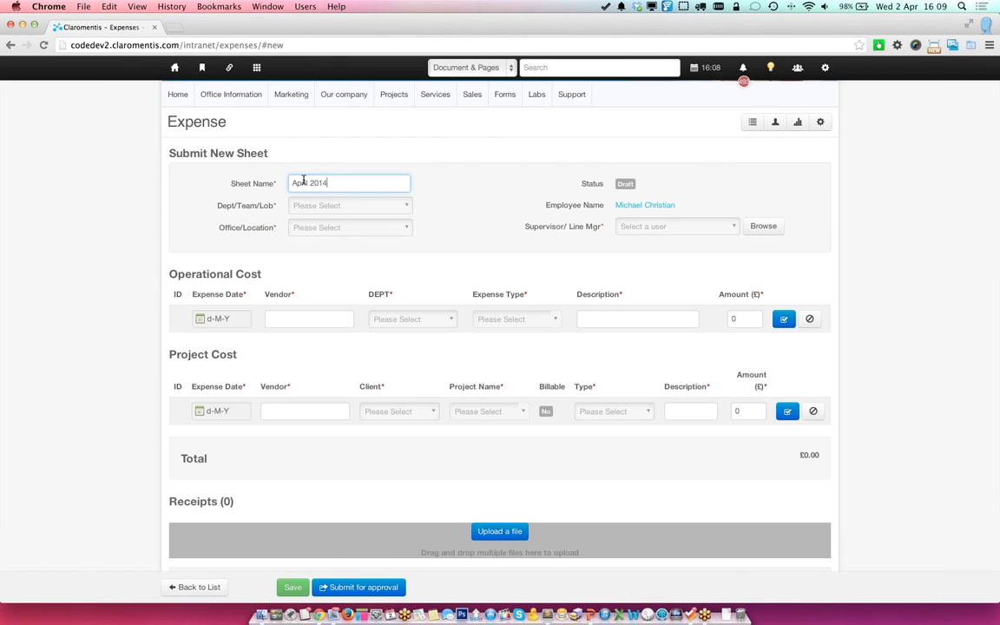
{"action": "left_click", "coordinate": [408, 208]}
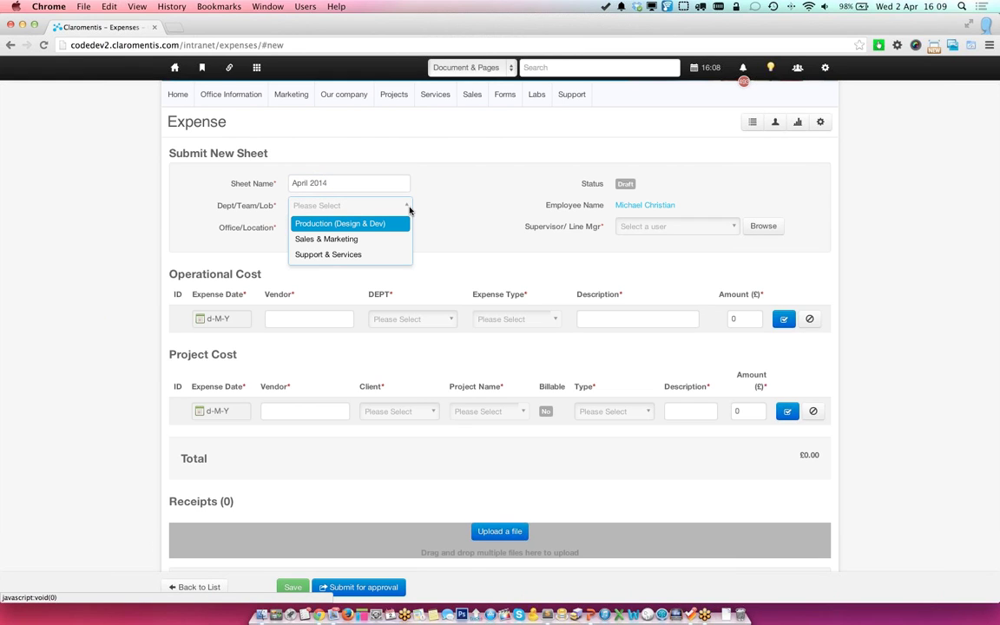
{"action": "left_click", "coordinate": [335, 227]}
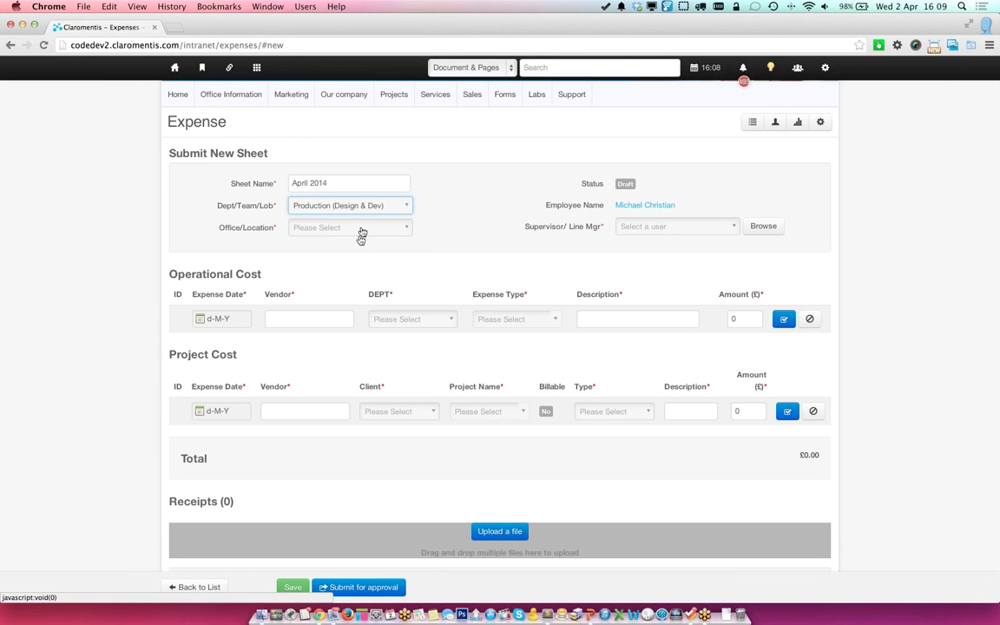
{"action": "left_click", "coordinate": [358, 229]}
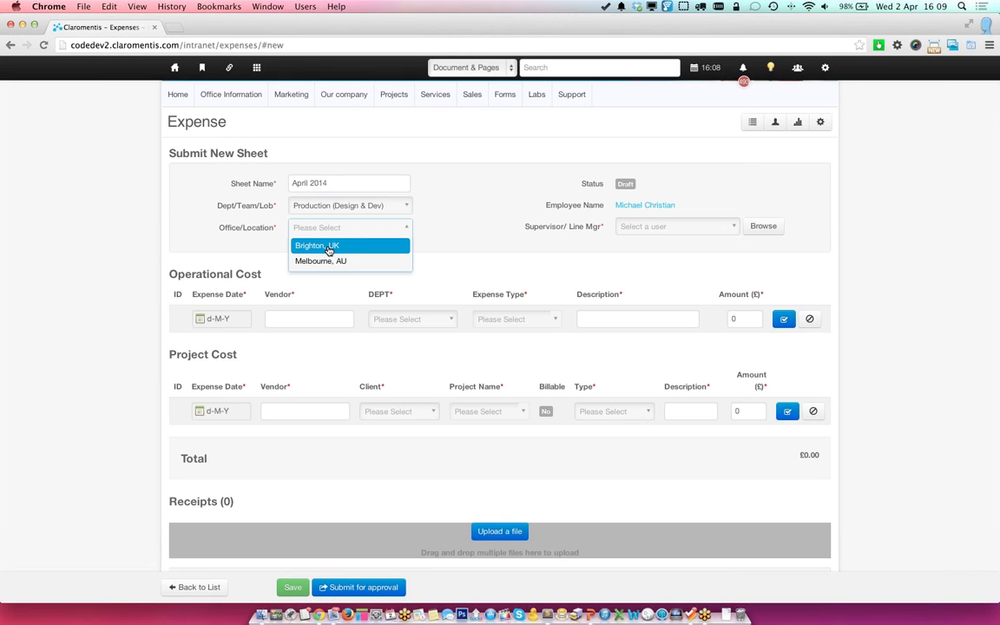
{"action": "left_click", "coordinate": [329, 249]}
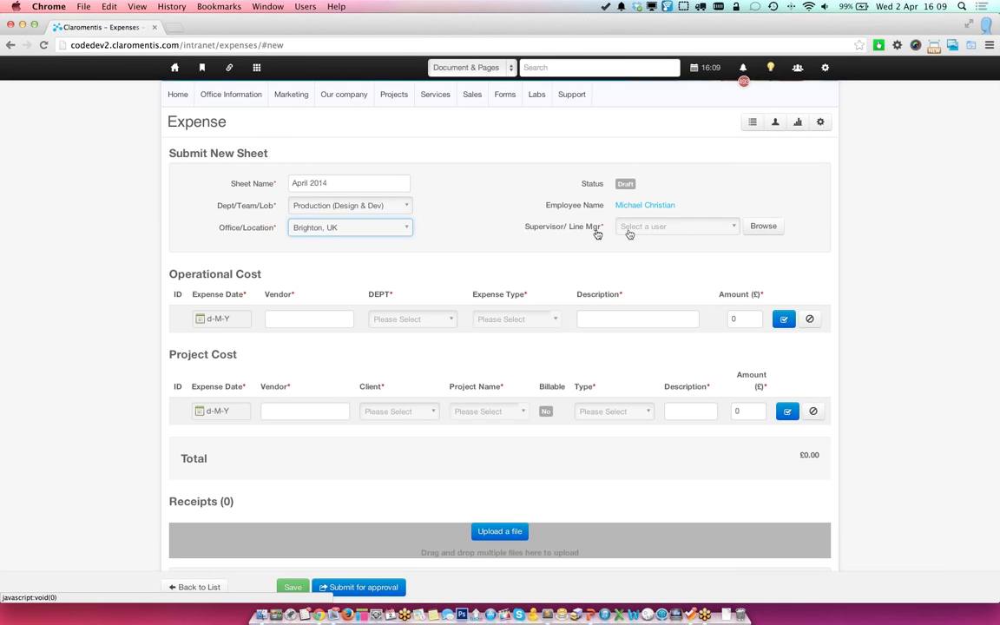
Step: Search the users for "ni" and assign the second match as the sheet's supervisor/line manager
{"action": "left_click", "coordinate": [656, 227]}
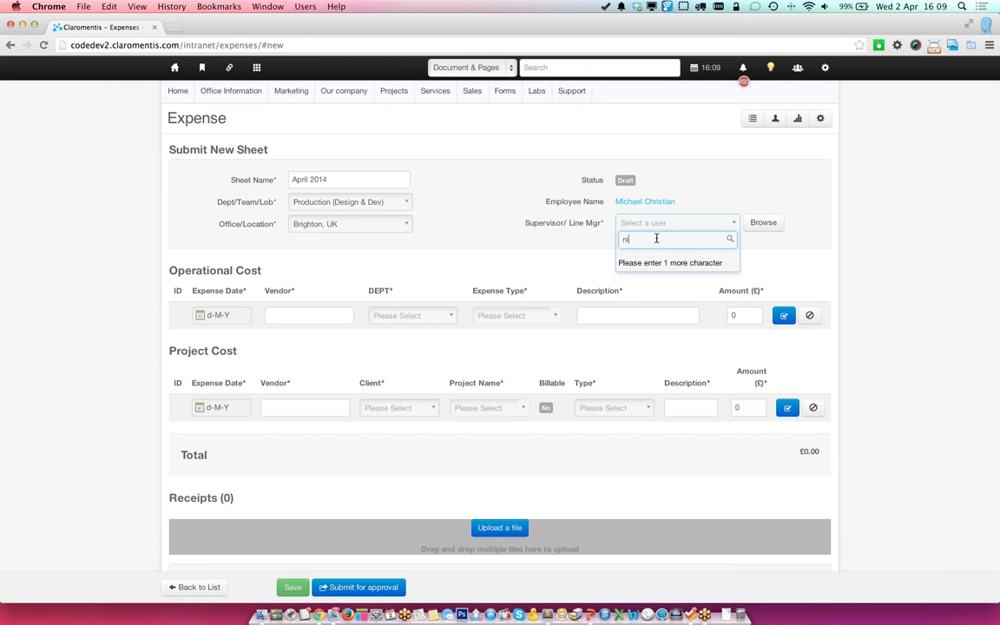
{"action": "key", "text": "Down"}
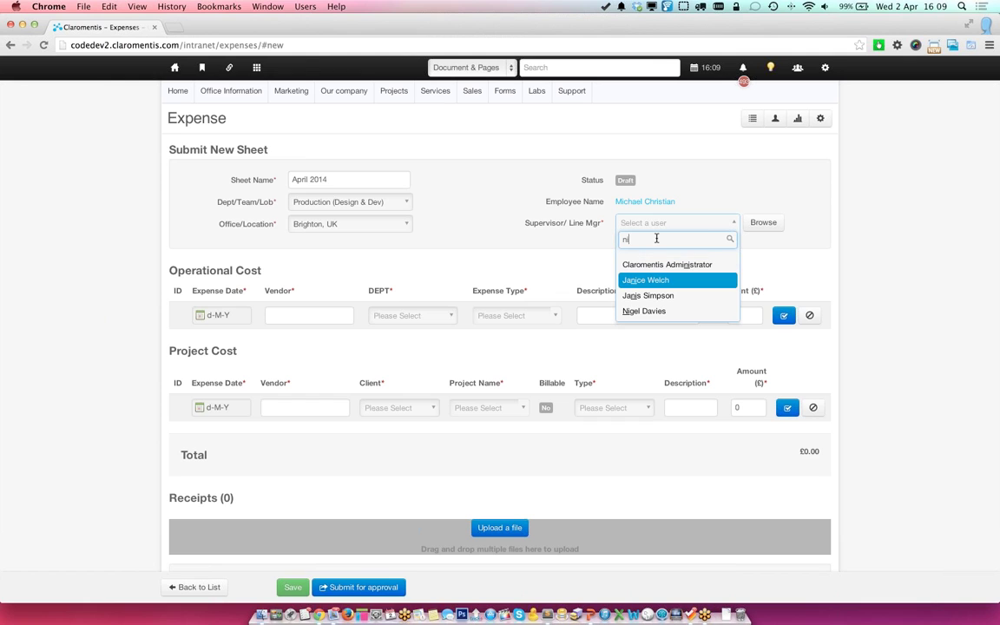
{"action": "key", "text": "Return"}
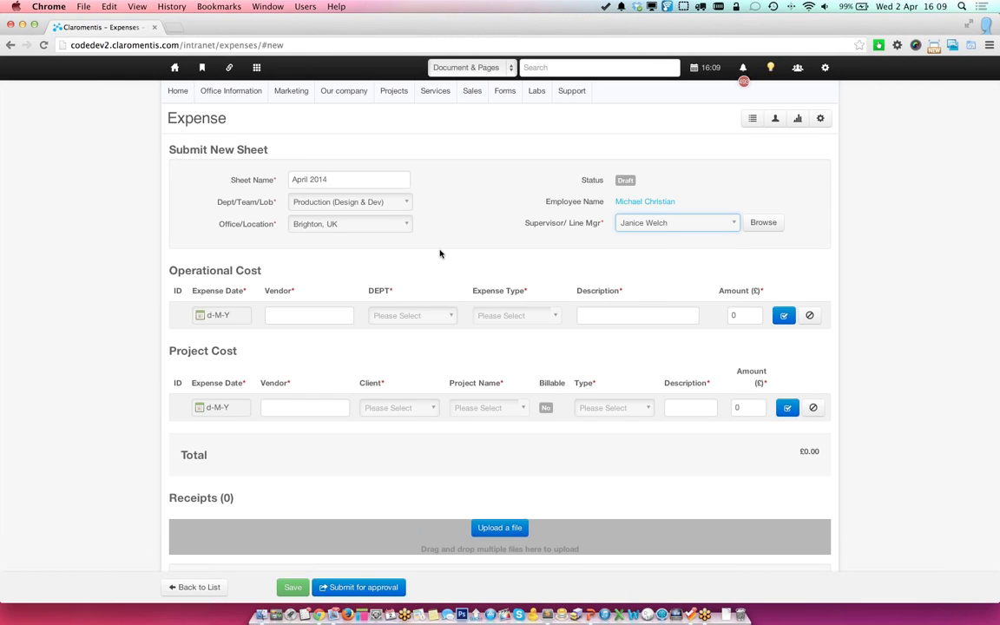
Step: Set the first operational cost's expense date to 01-Apr-2014 and its vendor to Taxi
{"action": "scroll", "coordinate": [360, 279], "scroll_direction": "up", "scroll_amount": 2}
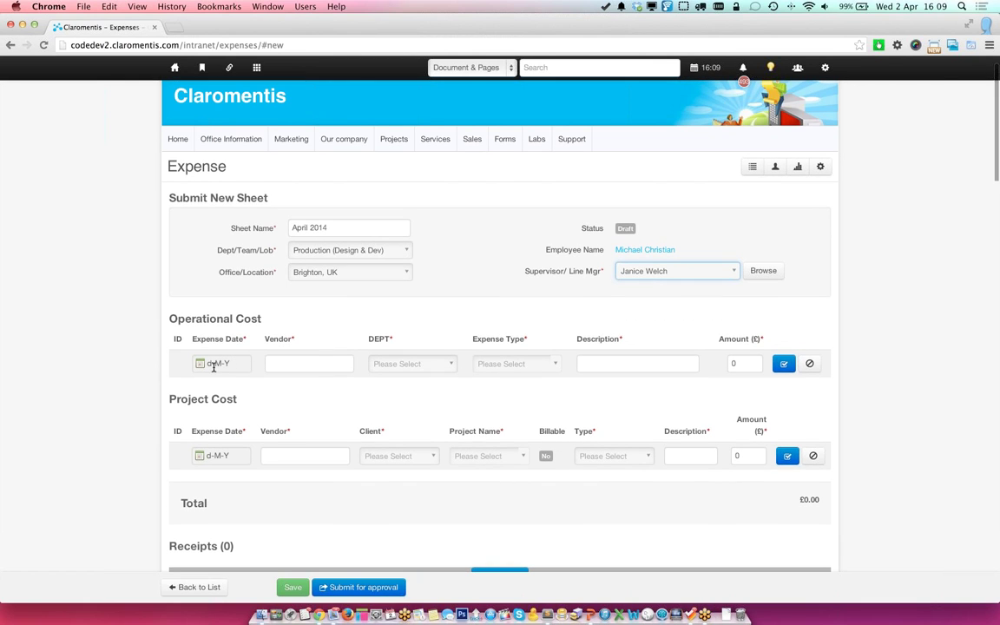
{"action": "left_click", "coordinate": [213, 366]}
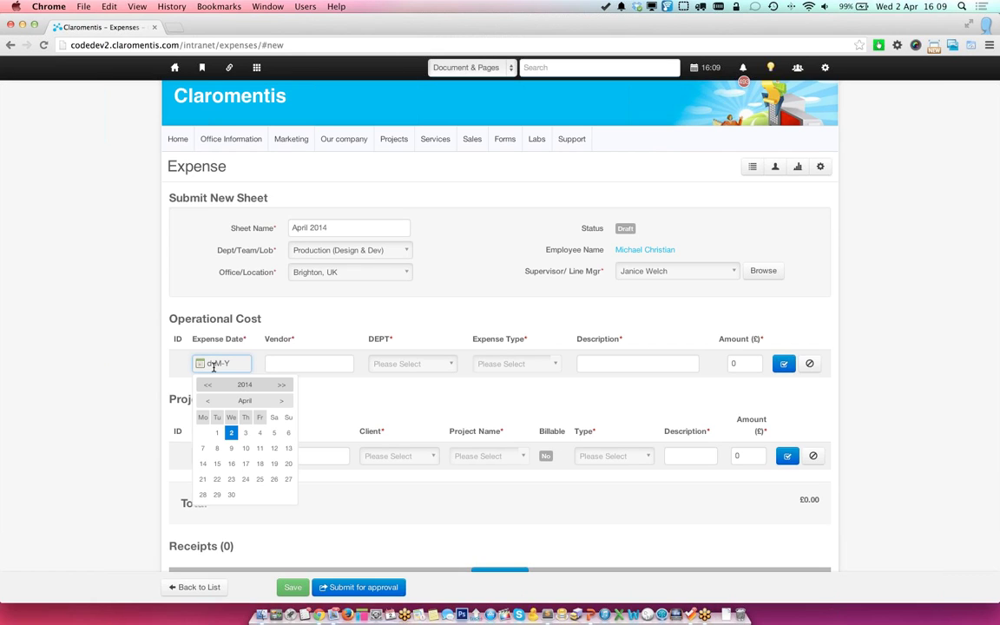
{"action": "left_click", "coordinate": [207, 400]}
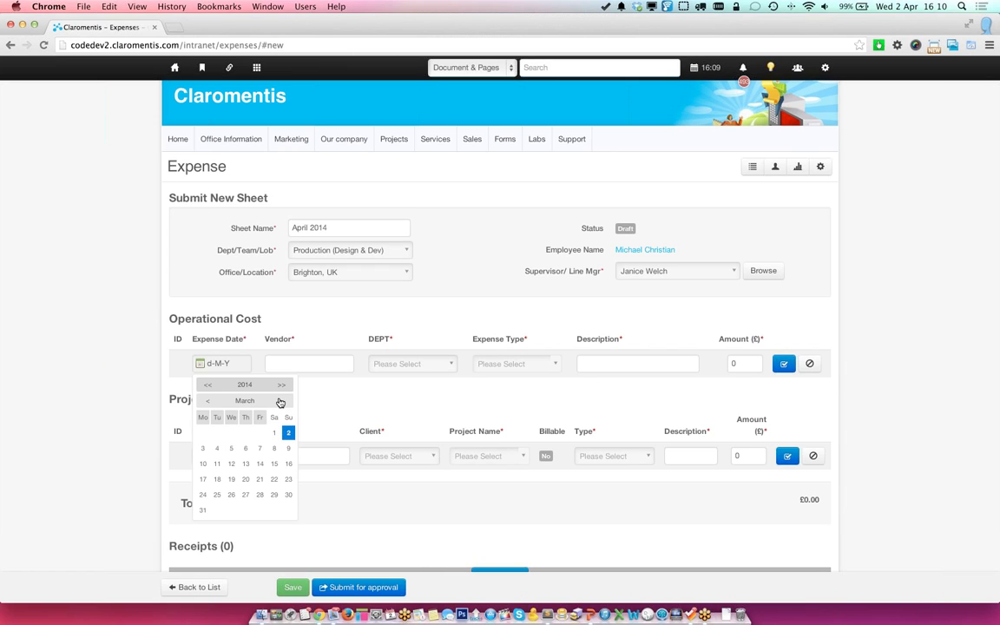
{"action": "left_click", "coordinate": [280, 401]}
{"action": "left_click", "coordinate": [216, 433]}
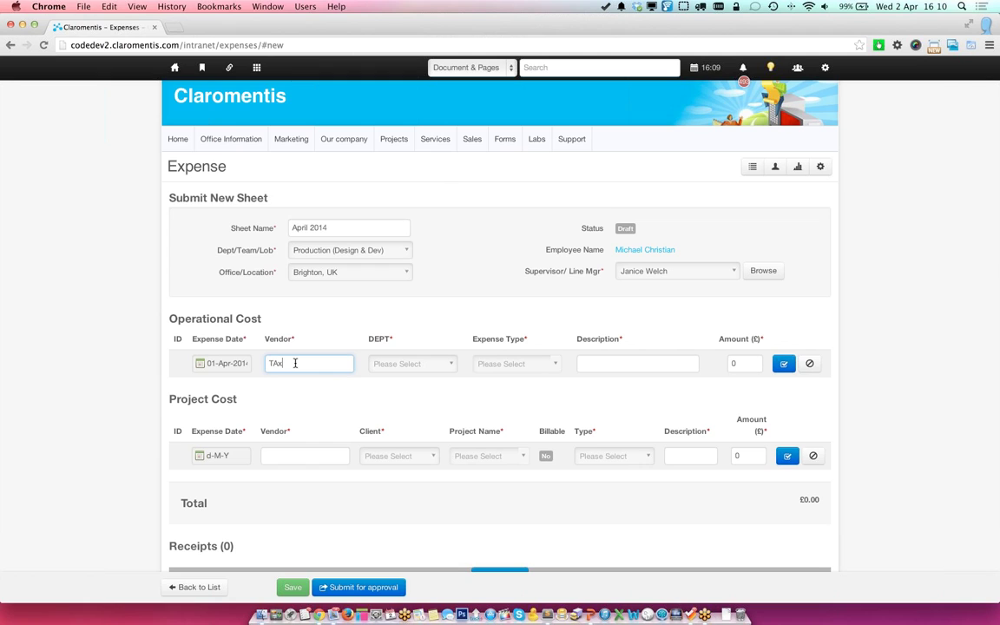
{"action": "left_click", "coordinate": [295, 363]}
{"action": "type", "text": "Taxi"}
Step: Add the Taxi cost with department Production (Design & Dev), type Travel (Trains, Bus, Taxi), description "Trip to visit client" and amount £40
{"action": "left_click", "coordinate": [395, 369]}
{"action": "key", "text": "Return"}
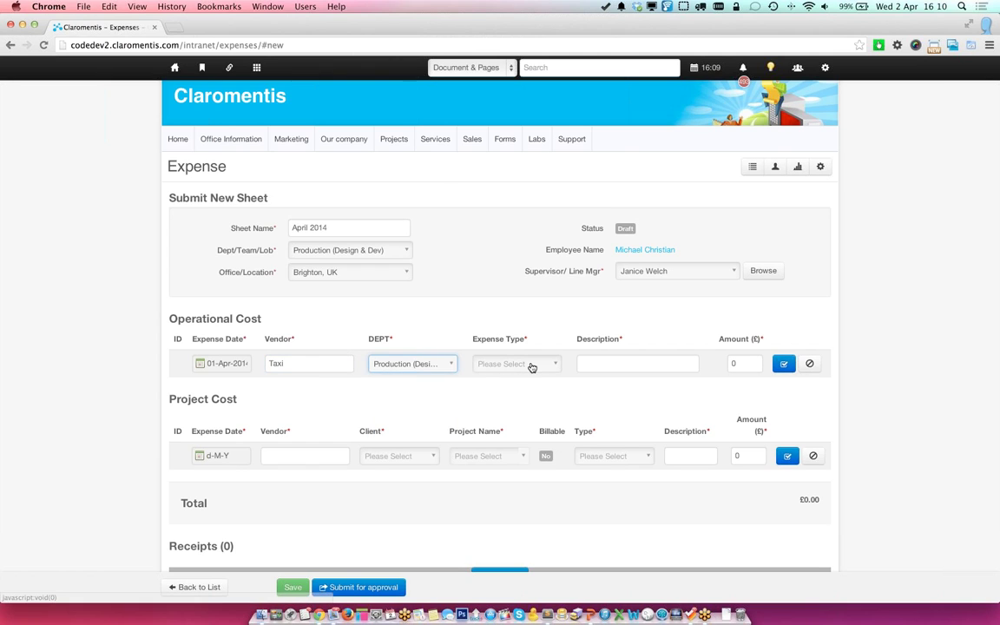
{"action": "left_click", "coordinate": [531, 366]}
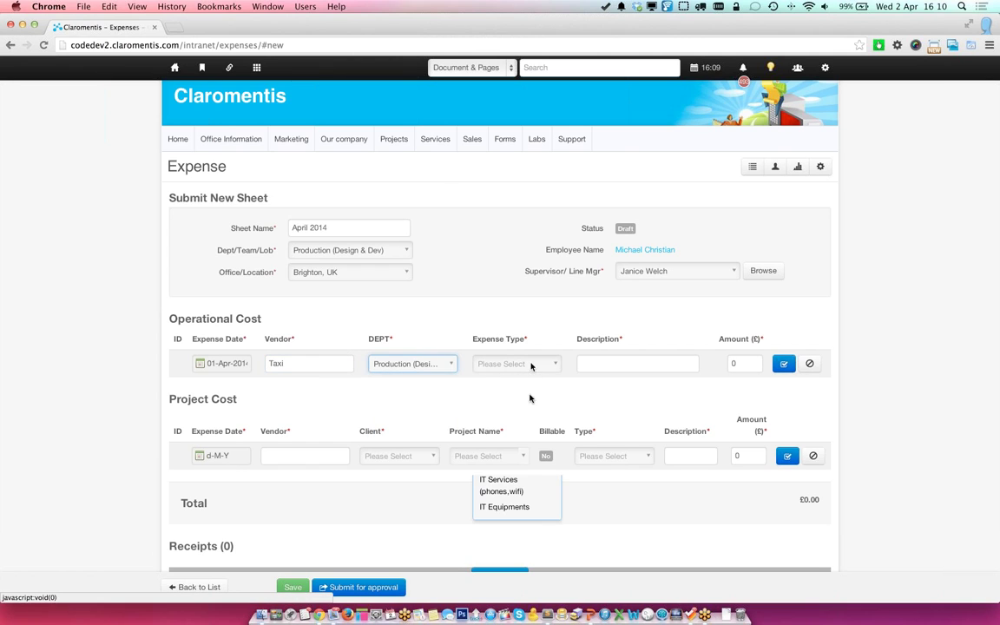
{"action": "left_click", "coordinate": [632, 364]}
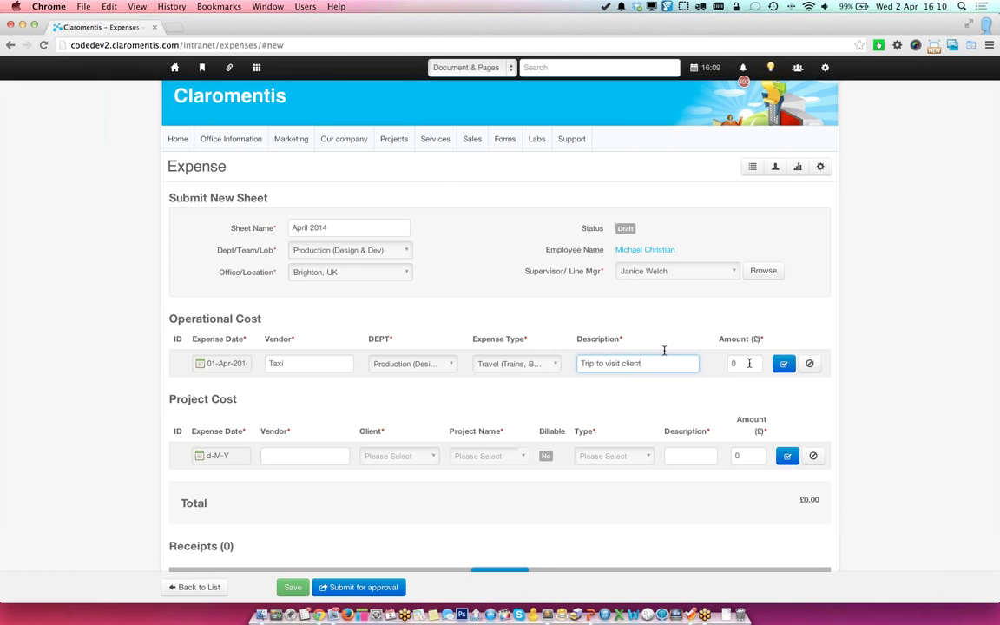
{"action": "key", "text": "Tab"}
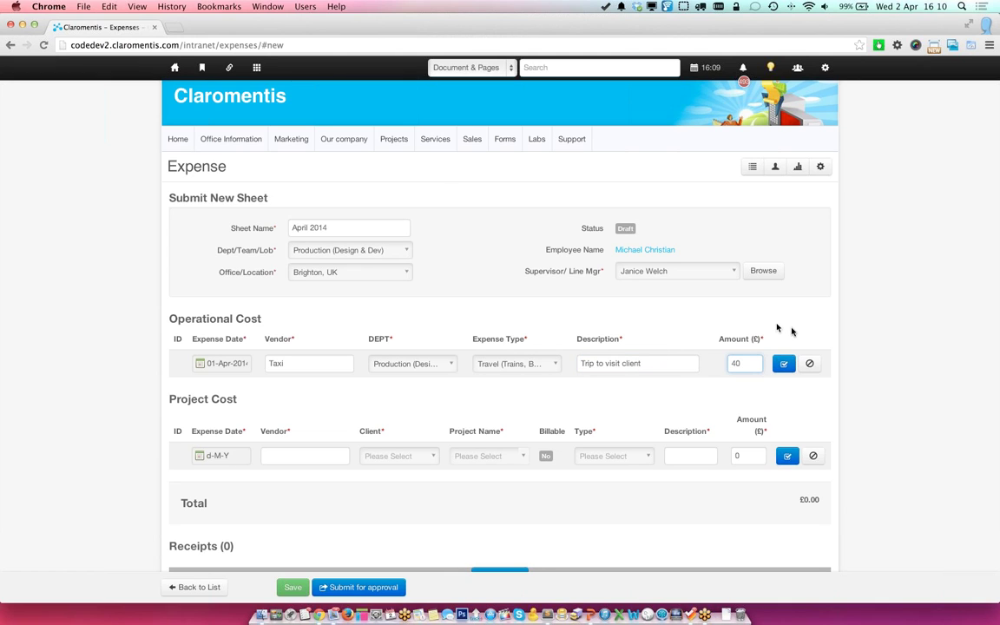
{"action": "left_click", "coordinate": [784, 364]}
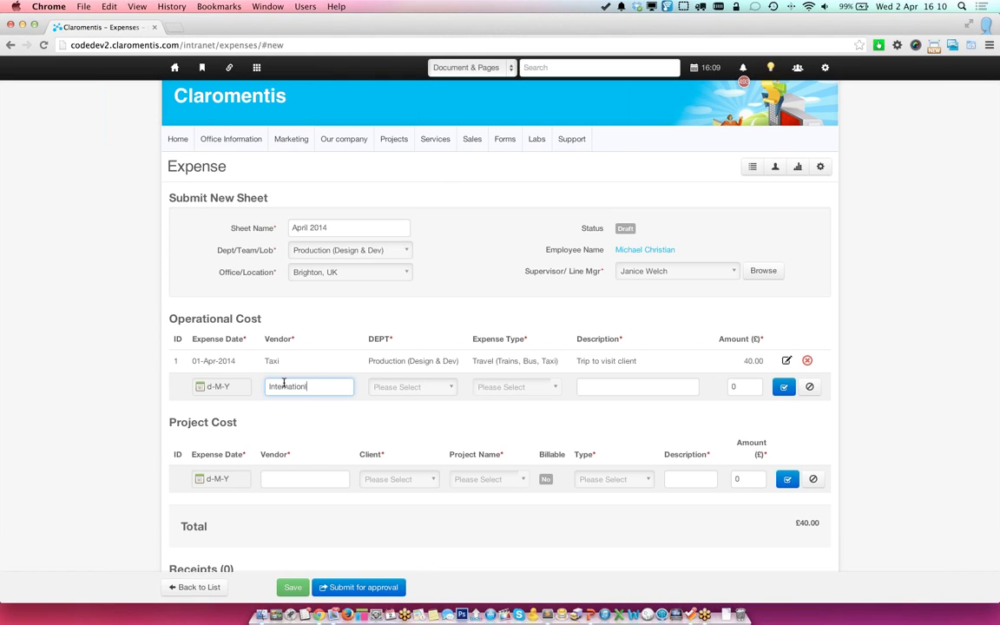
Step: Fill a second operational cost with vendor "International call", date 02-Apr-2014 and department Production (Design & Dev)
{"action": "left_click", "coordinate": [217, 386]}
{"action": "left_click", "coordinate": [235, 459]}
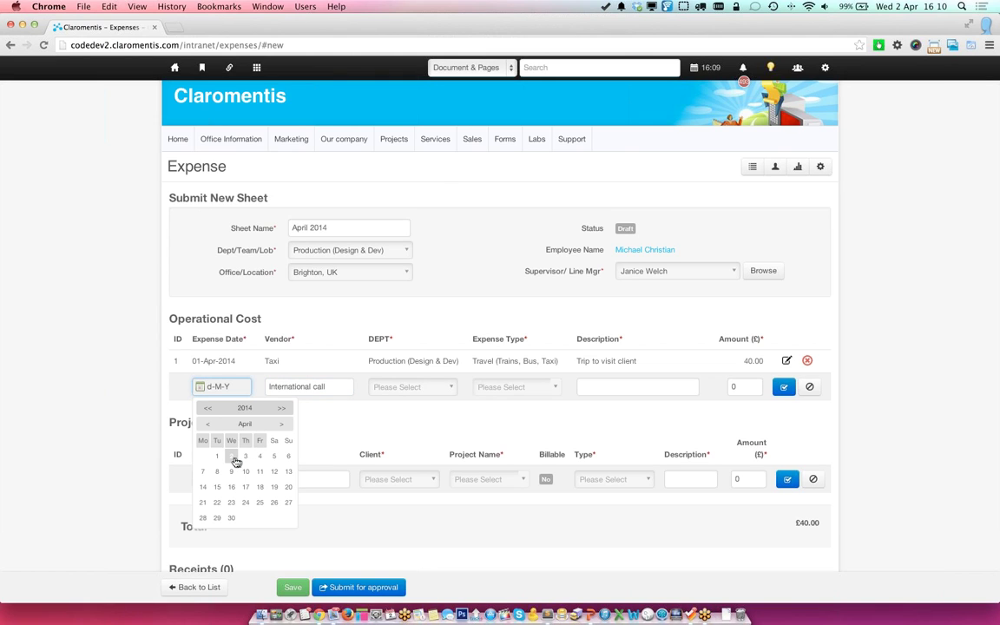
{"action": "left_click", "coordinate": [419, 393]}
{"action": "left_click", "coordinate": [416, 409]}
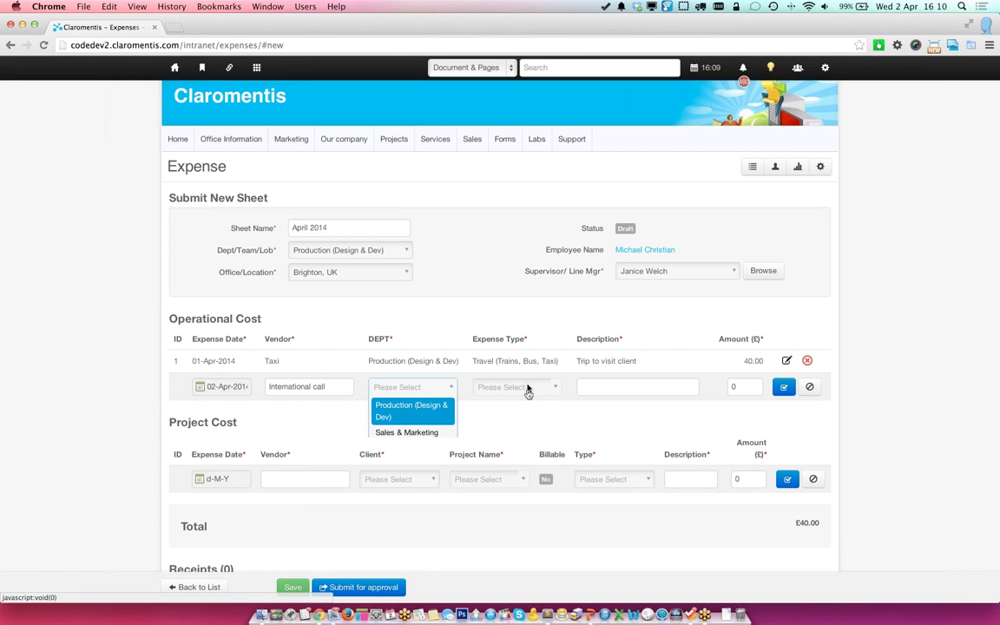
Step: Add the International call cost with expense type IT Services (phones,wifi), description O2 and amount £5
{"action": "left_click", "coordinate": [529, 387]}
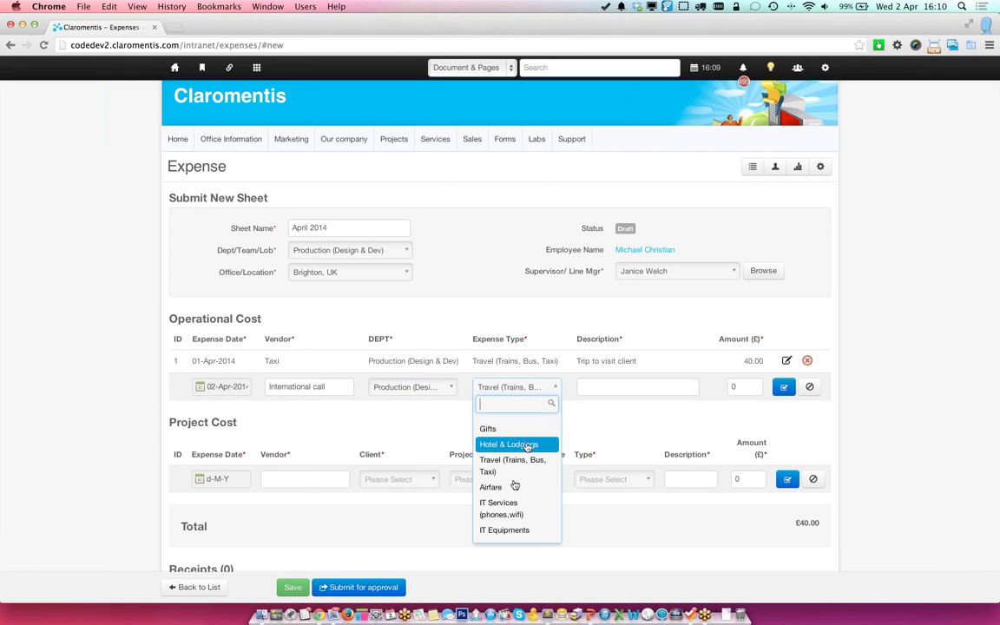
{"action": "left_click", "coordinate": [651, 387]}
{"action": "left_click", "coordinate": [650, 385]}
{"action": "type", "text": "O2"}
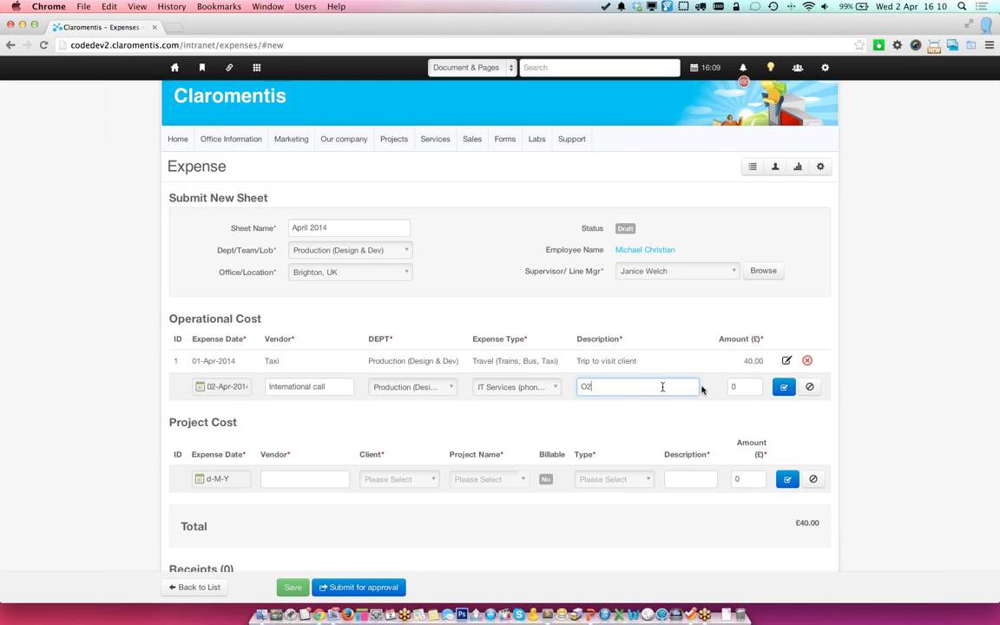
{"action": "left_click", "coordinate": [739, 386]}
{"action": "type", "text": "5"}
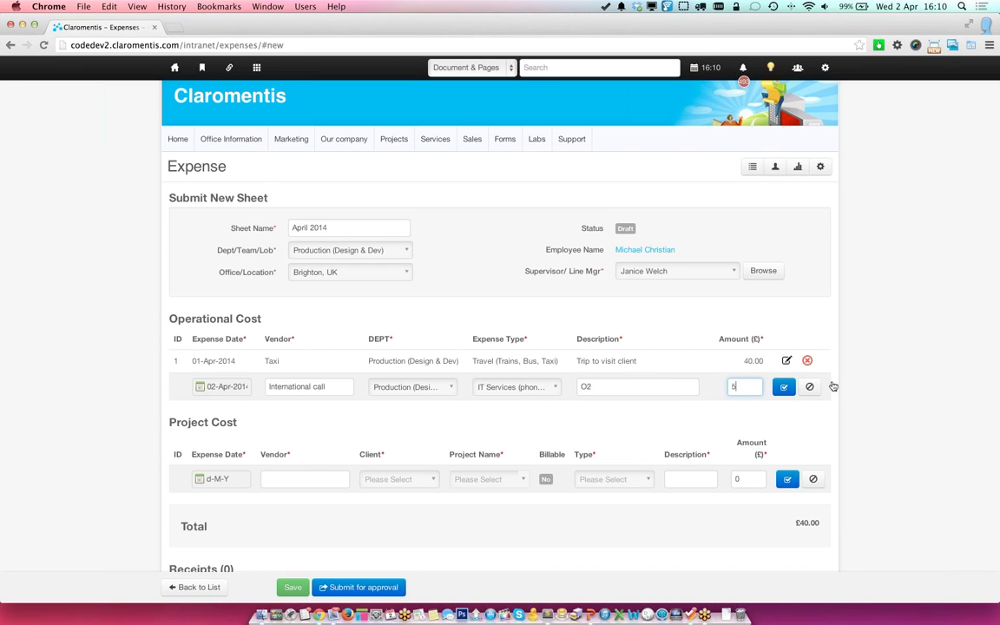
{"action": "left_click", "coordinate": [784, 386]}
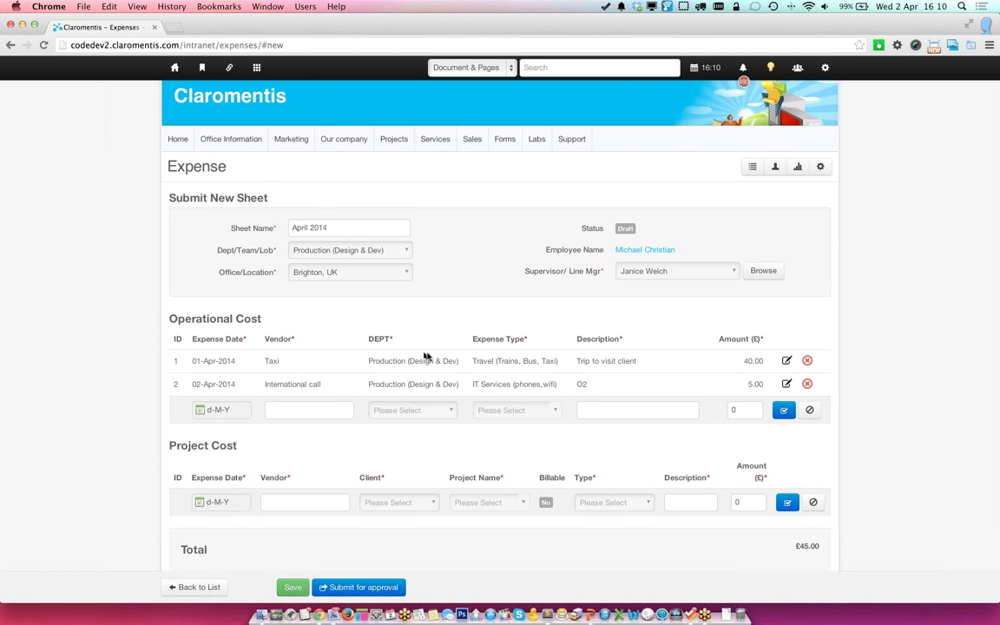
Step: Save the April 2014 expense sheet as a draft
{"action": "scroll", "coordinate": [424, 356], "scroll_direction": "down", "scroll_amount": 2}
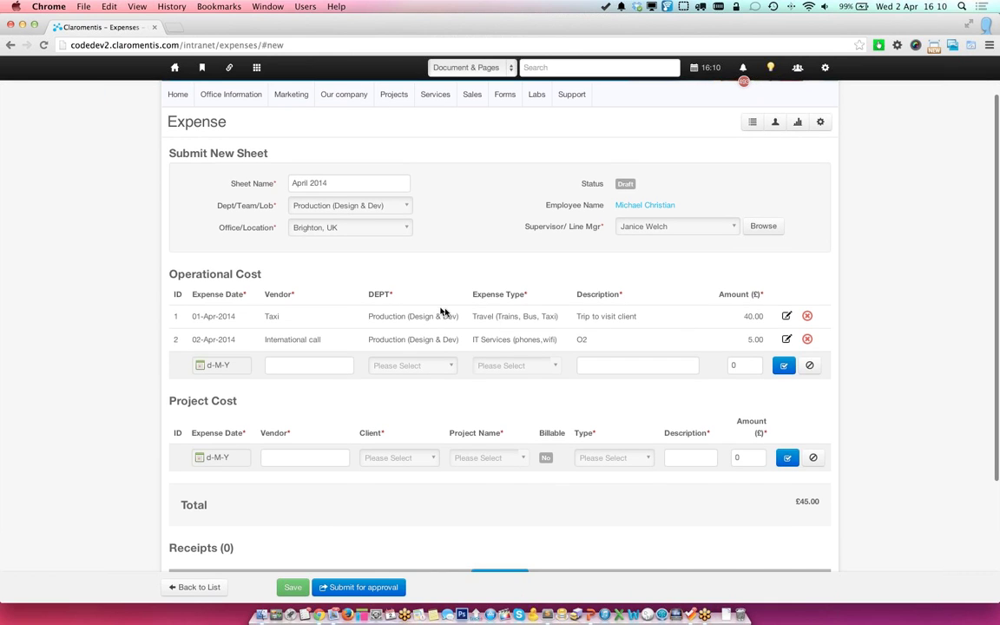
{"action": "scroll", "coordinate": [500, 352], "scroll_direction": "down", "scroll_amount": 3}
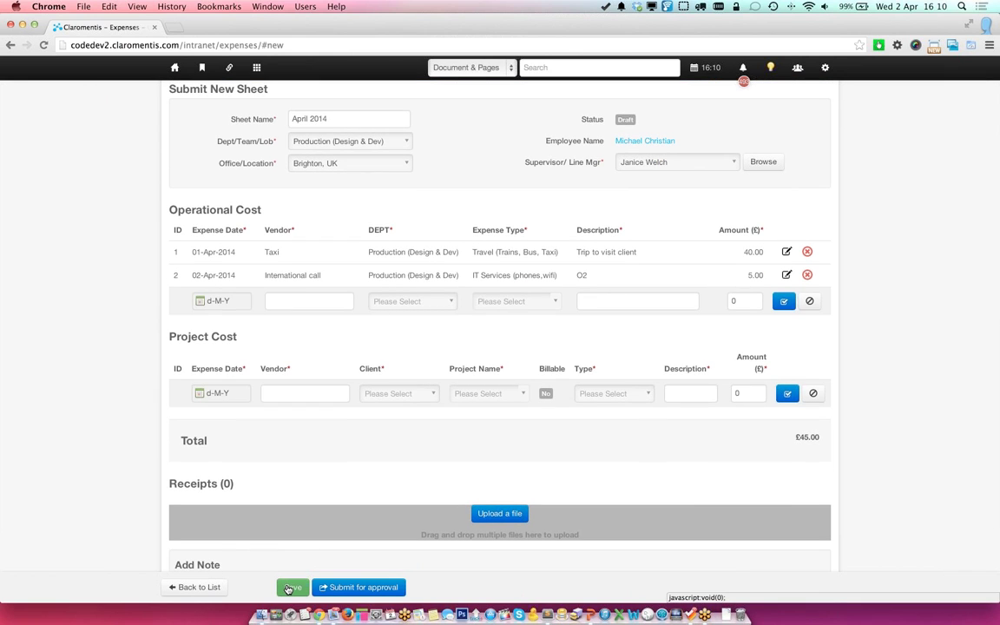
{"action": "left_click", "coordinate": [289, 588]}
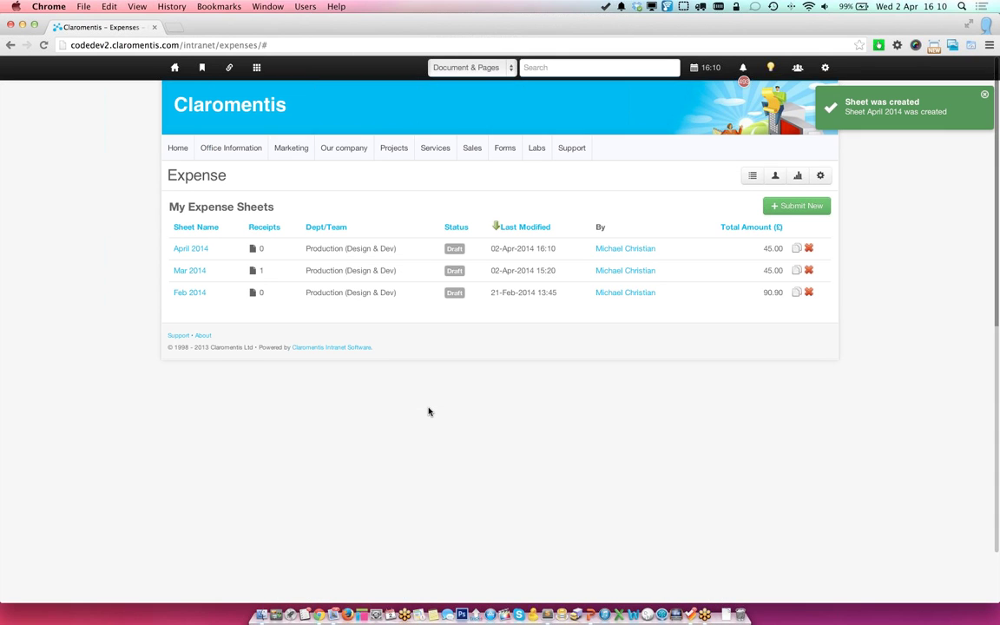
Step: Open the April 2014 expense sheet at its Receipts section
{"action": "left_click", "coordinate": [195, 250]}
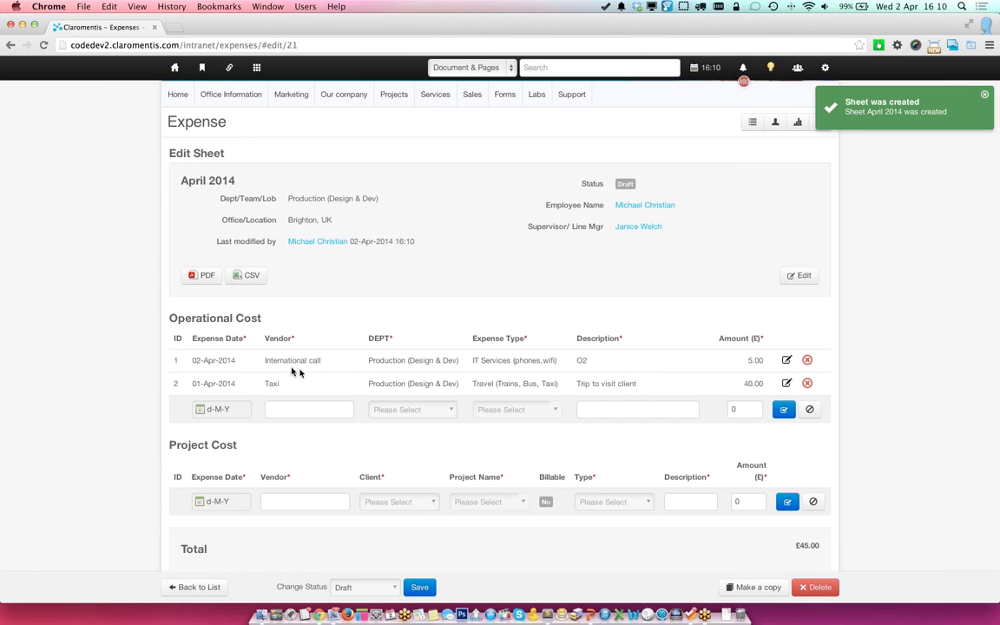
{"action": "scroll", "coordinate": [277, 348], "scroll_direction": "down", "scroll_amount": 1}
{"action": "scroll", "coordinate": [469, 321], "scroll_direction": "down", "scroll_amount": 4}
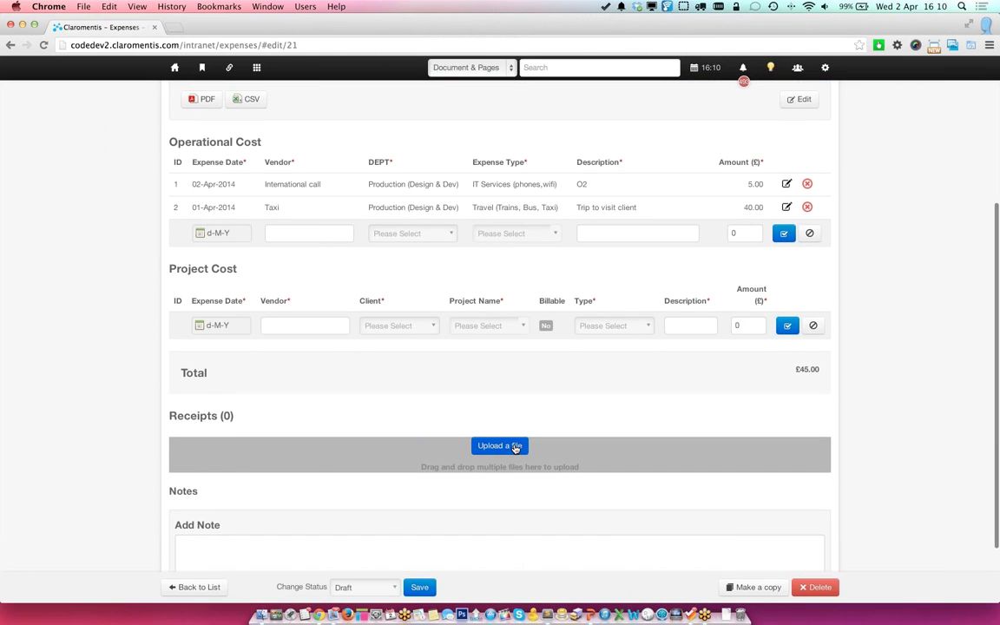
Step: Open the Desktop folder in Finder beside the browser and upload tesco.jpg from it as a receipt on the sheet
{"action": "left_click", "coordinate": [263, 608]}
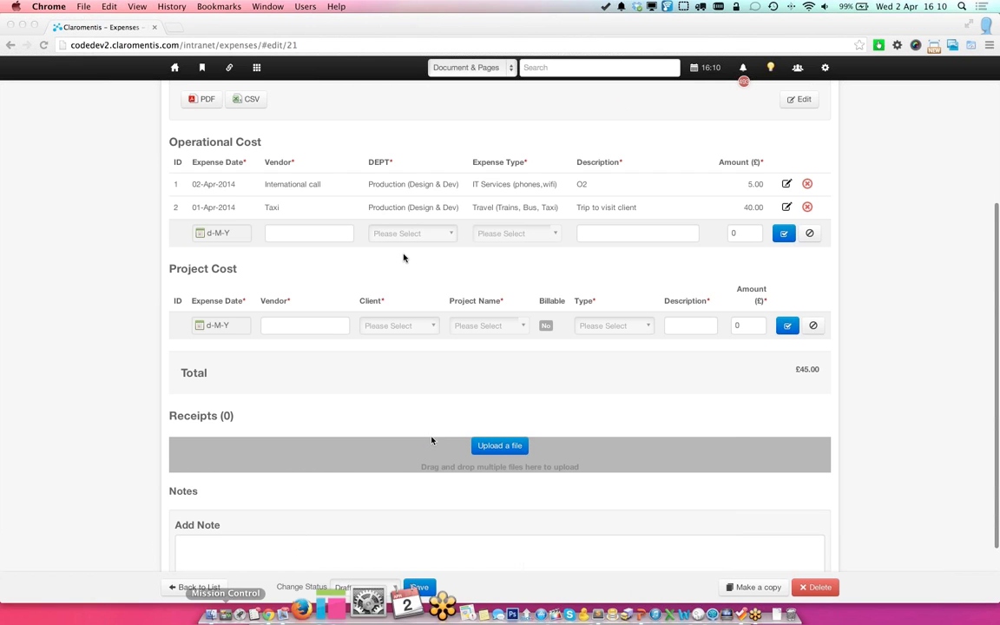
{"action": "left_click_drag", "start_coordinate": [414, 70], "coordinate": [576, 125]}
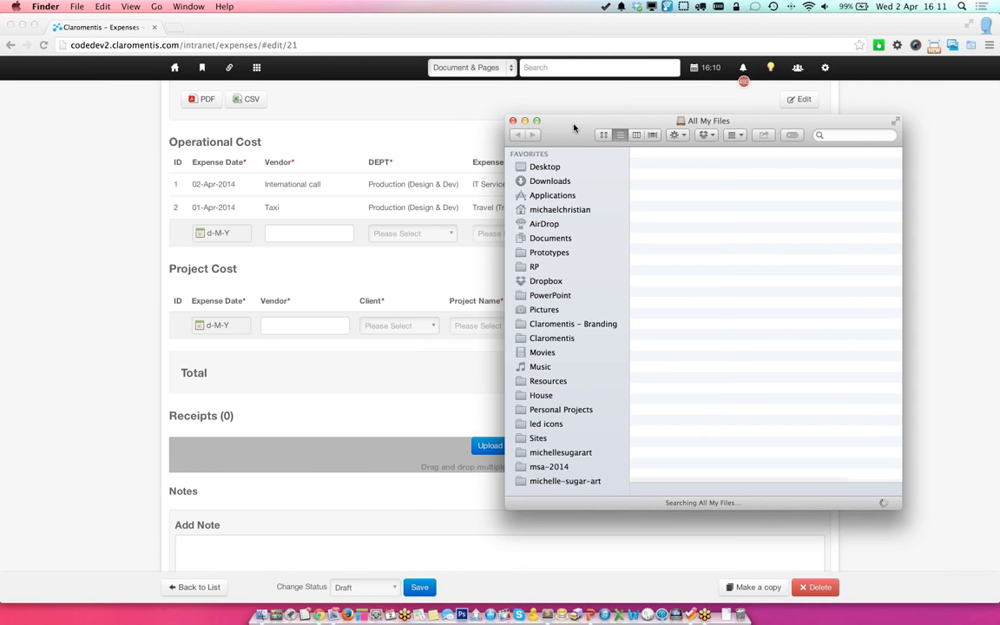
{"action": "left_click", "coordinate": [545, 167]}
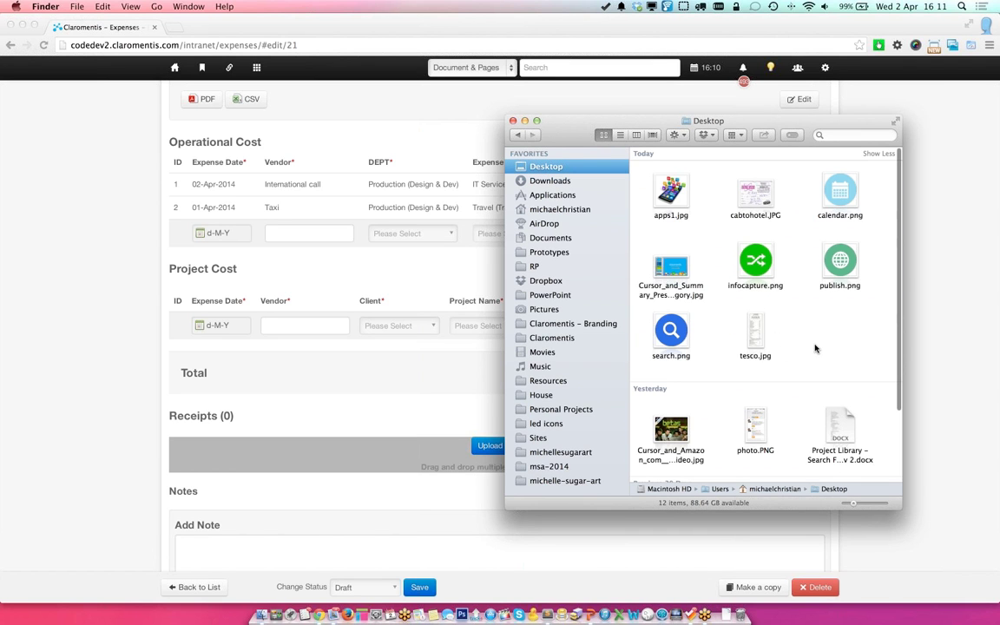
{"action": "left_click_drag", "start_coordinate": [757, 337], "coordinate": [462, 446]}
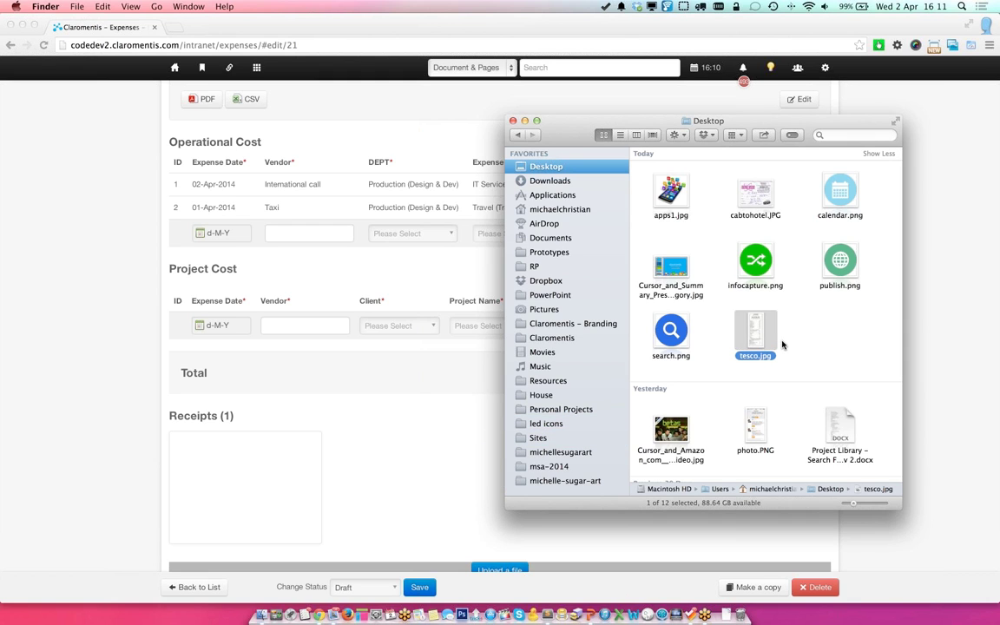
Step: Upload cabtohotel.JPG from the Desktop folder as a second receipt and close the Finder window
{"action": "scroll", "coordinate": [782, 345], "scroll_direction": "down", "scroll_amount": 1}
{"action": "scroll", "coordinate": [782, 345], "scroll_direction": "down", "scroll_amount": 3}
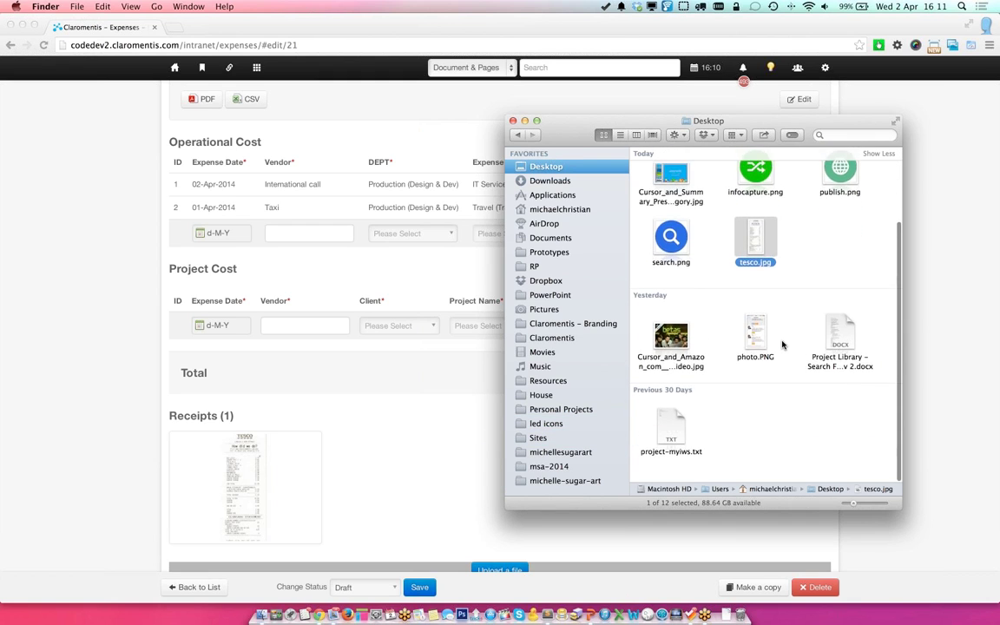
{"action": "scroll", "coordinate": [782, 345], "scroll_direction": "up", "scroll_amount": 4}
{"action": "left_click_drag", "start_coordinate": [755, 193], "coordinate": [431, 529]}
{"action": "scroll", "coordinate": [480, 431], "scroll_direction": "down", "scroll_amount": 1}
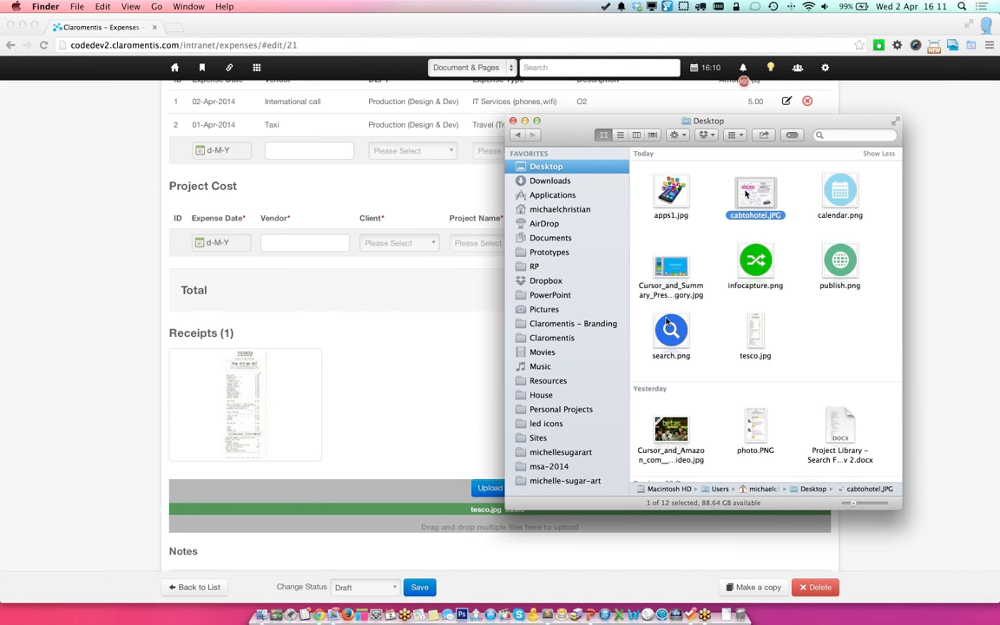
{"action": "left_click_drag", "start_coordinate": [746, 193], "coordinate": [434, 473]}
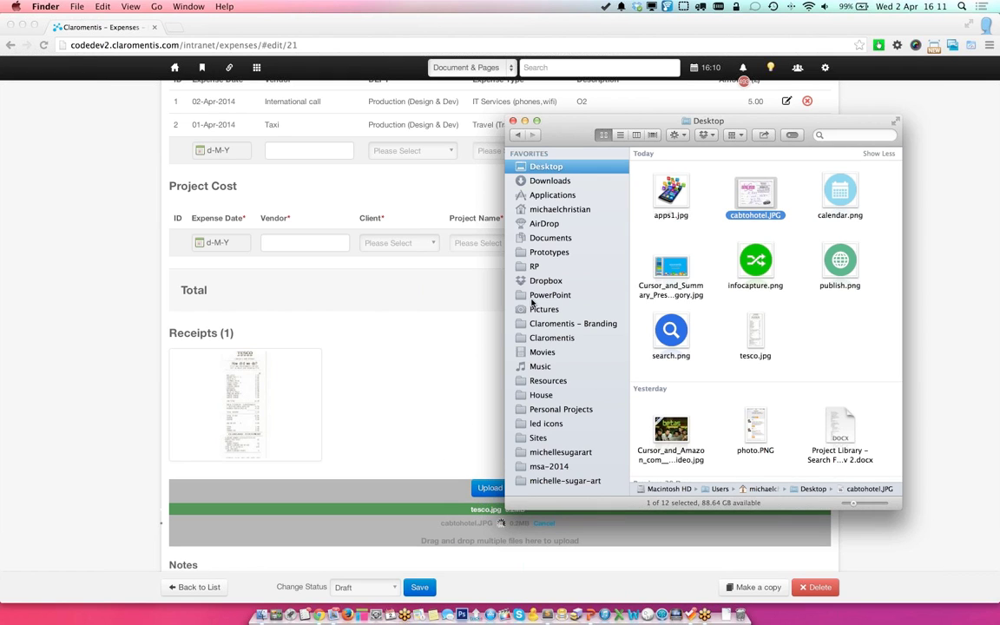
{"action": "key", "text": "super+w"}
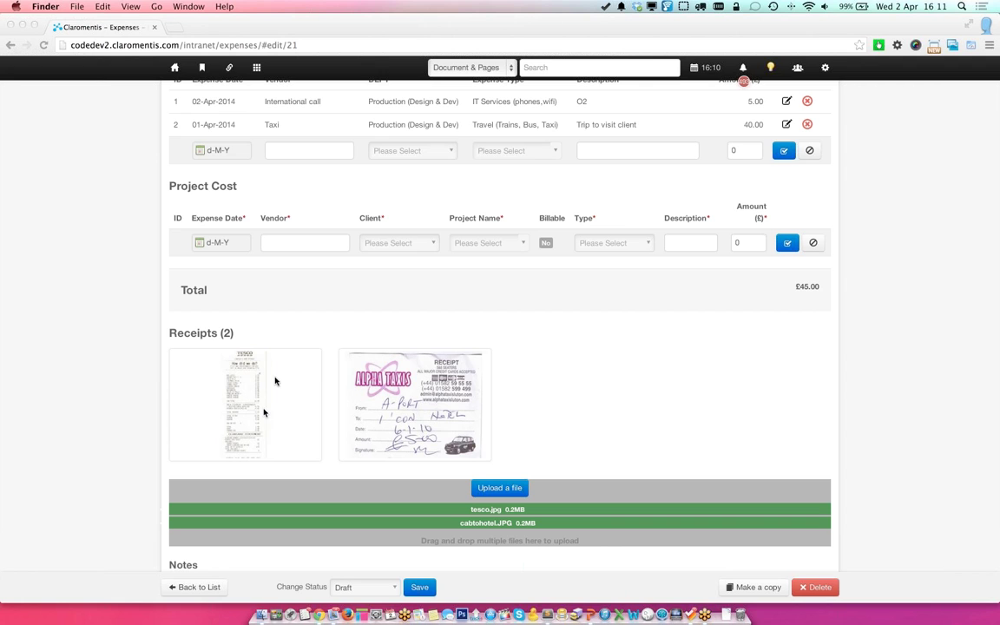
Step: Change the status of the April 2014 expense sheet to Submitted and save it
{"action": "scroll", "coordinate": [533, 428], "scroll_direction": "down", "scroll_amount": 2}
{"action": "scroll", "coordinate": [533, 425], "scroll_direction": "up", "scroll_amount": 3}
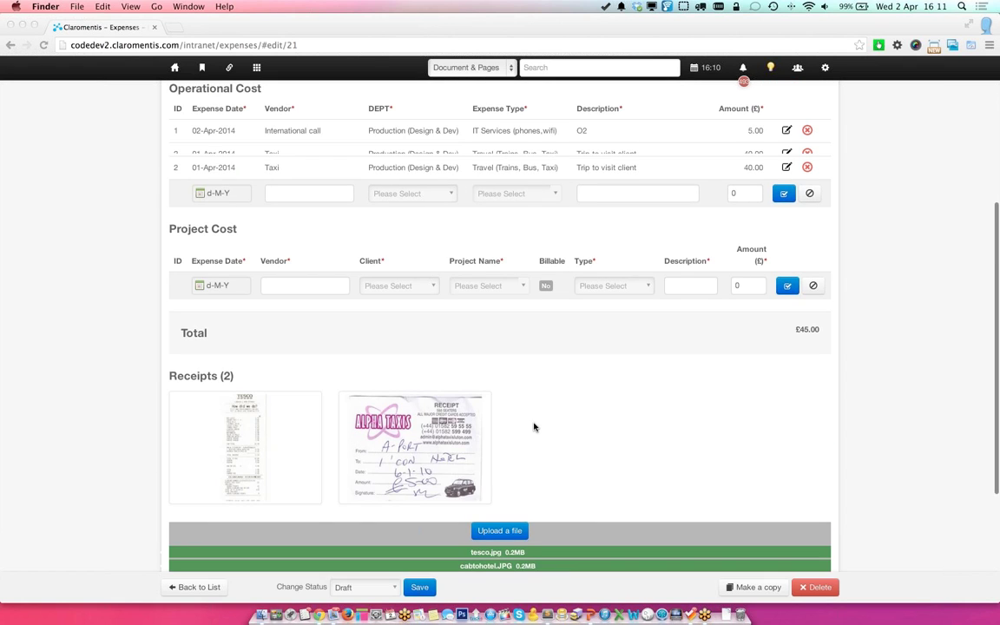
{"action": "scroll", "coordinate": [542, 426], "scroll_direction": "up", "scroll_amount": 3}
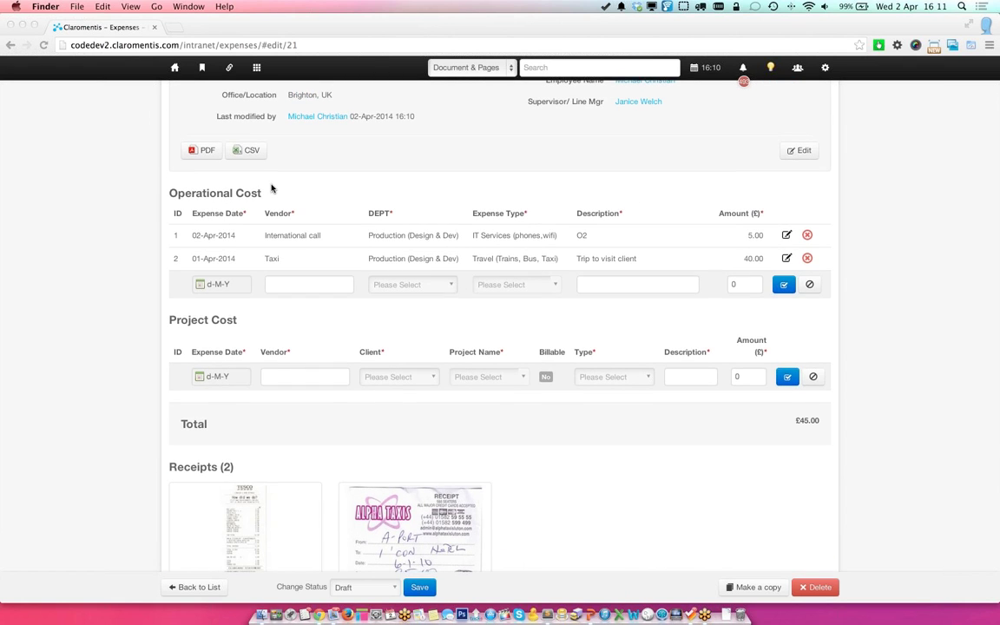
{"action": "scroll", "coordinate": [493, 496], "scroll_direction": "down", "scroll_amount": 8}
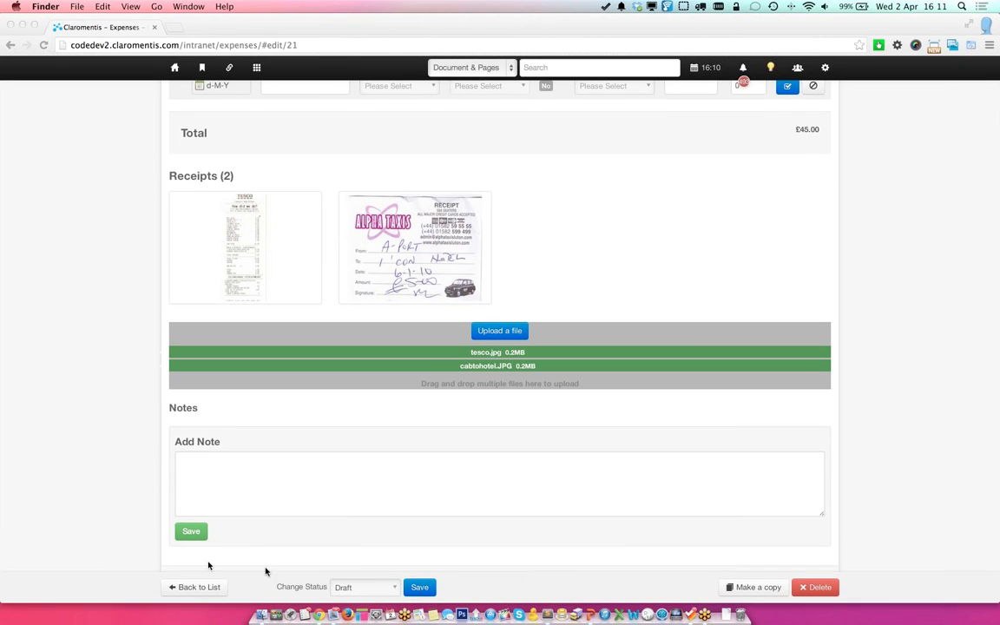
{"action": "left_click", "coordinate": [380, 587]}
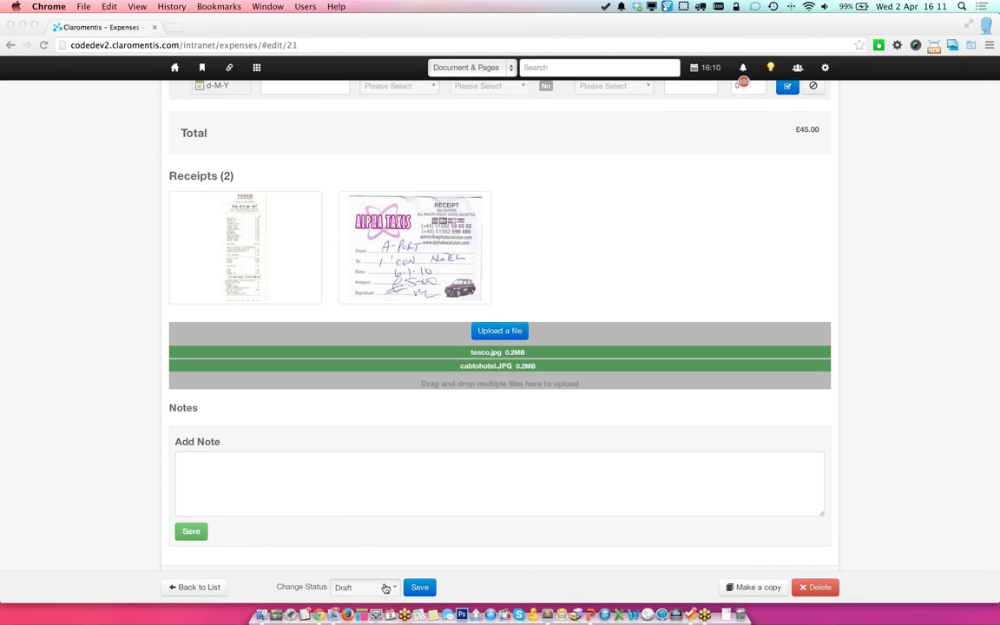
{"action": "left_click", "coordinate": [389, 588]}
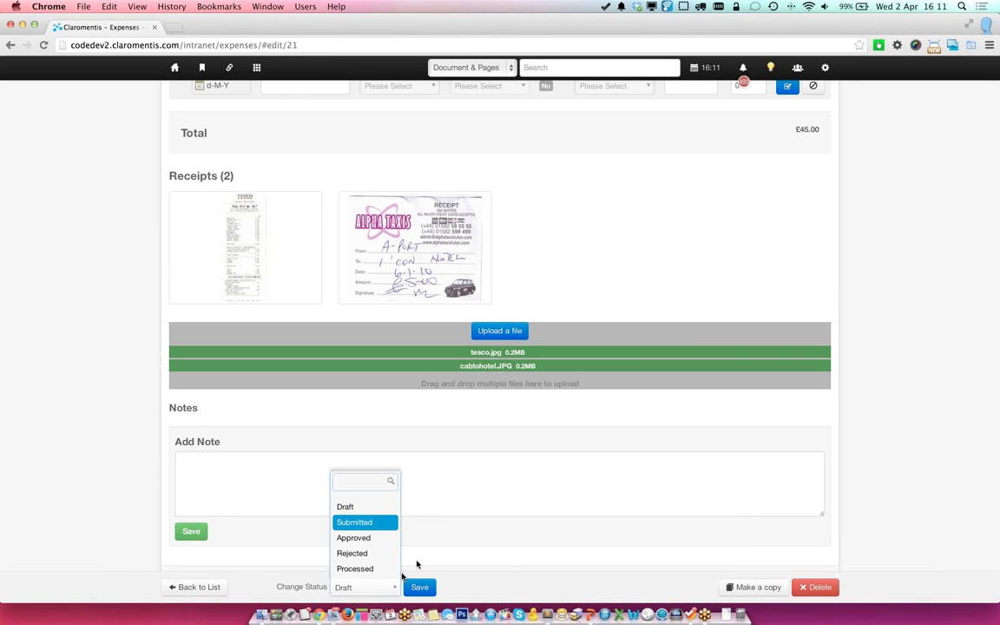
{"action": "left_click", "coordinate": [373, 522]}
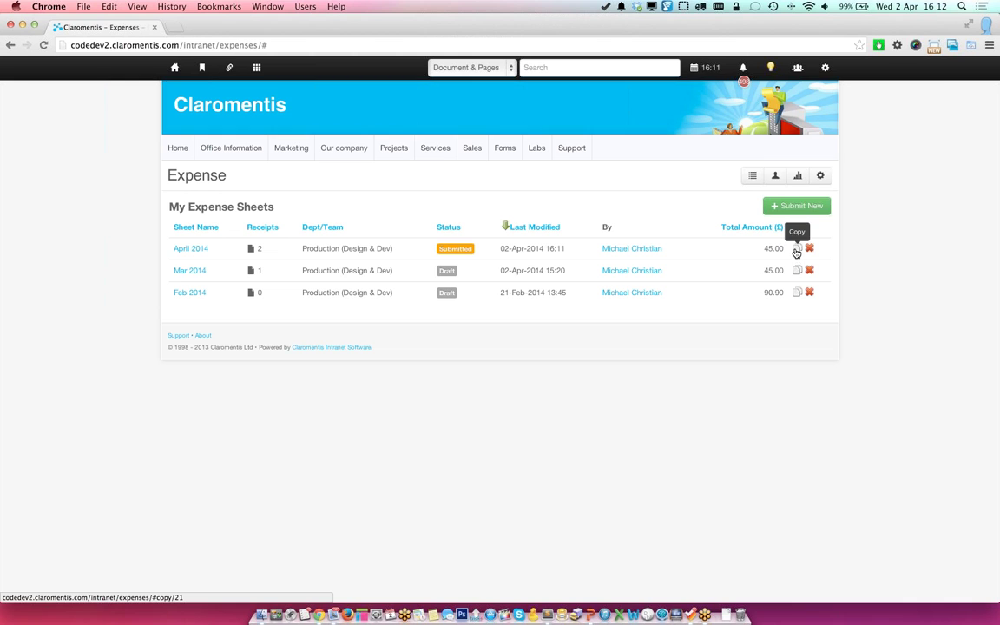
Step: Reopen the April 2014 sheet, review its details and costs, and return to the list of expense sheets
{"action": "left_click", "coordinate": [194, 250]}
{"action": "scroll", "coordinate": [475, 351], "scroll_direction": "down", "scroll_amount": 2}
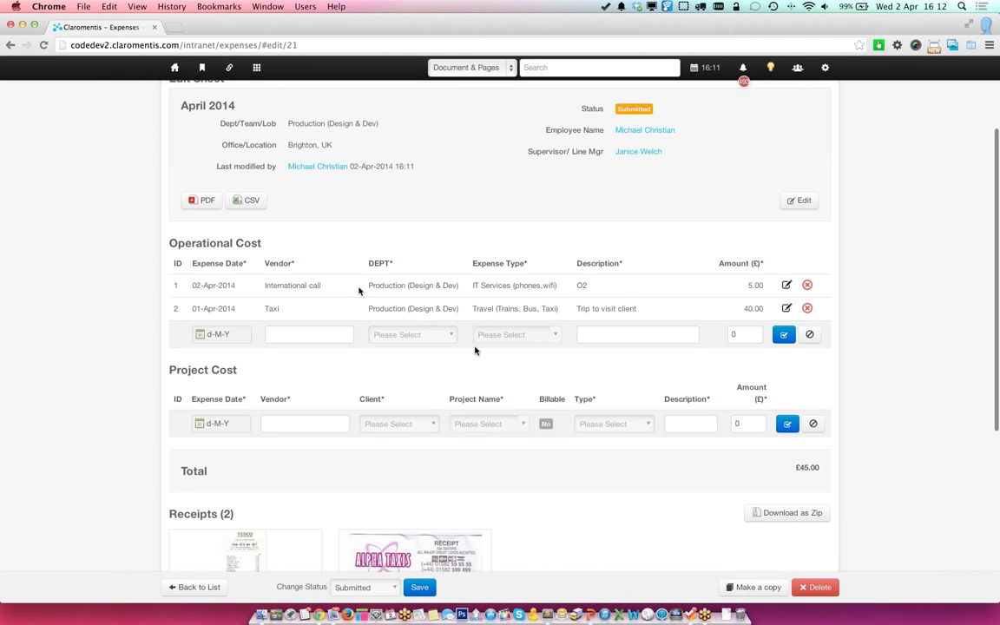
{"action": "scroll", "coordinate": [475, 351], "scroll_direction": "up", "scroll_amount": 2}
{"action": "scroll", "coordinate": [473, 347], "scroll_direction": "down", "scroll_amount": 3}
{"action": "scroll", "coordinate": [454, 367], "scroll_direction": "up", "scroll_amount": 4}
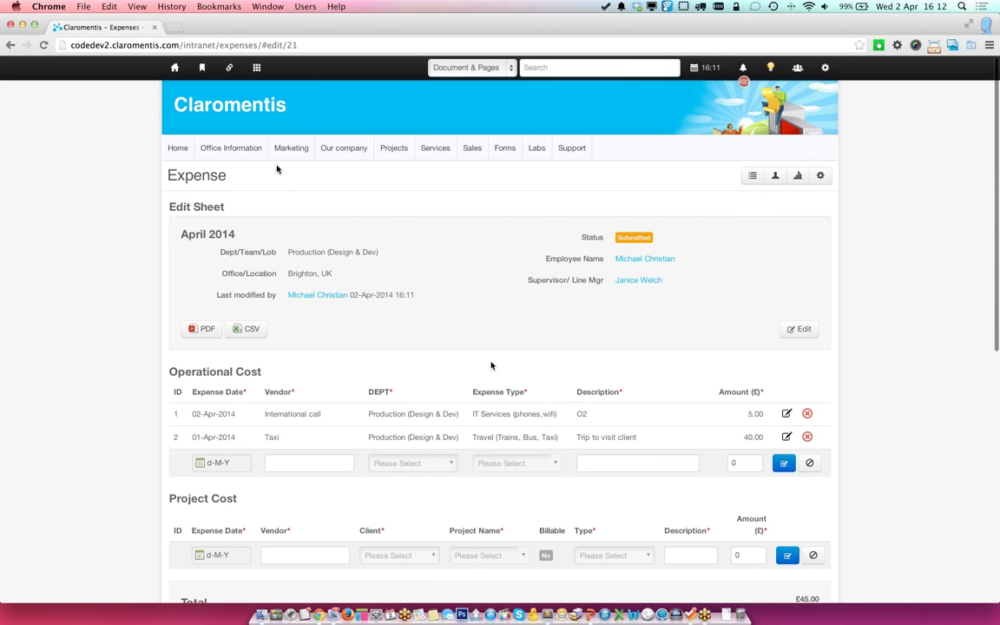
{"action": "left_click", "coordinate": [751, 177]}
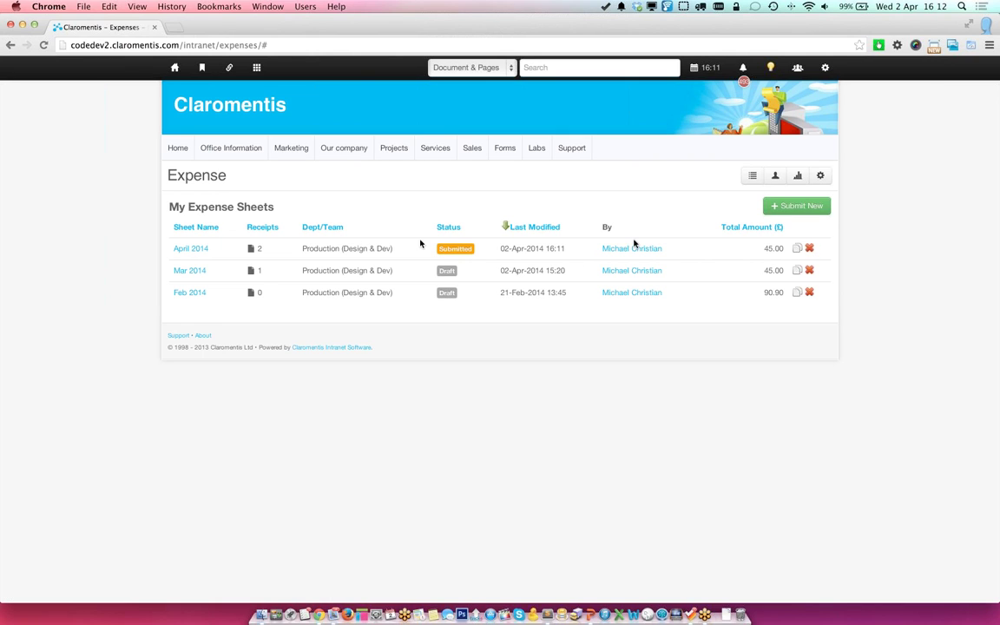
Step: Copy the April 2014 expense sheet, name the copy "May 2014" and try to save it
{"action": "left_click", "coordinate": [796, 250]}
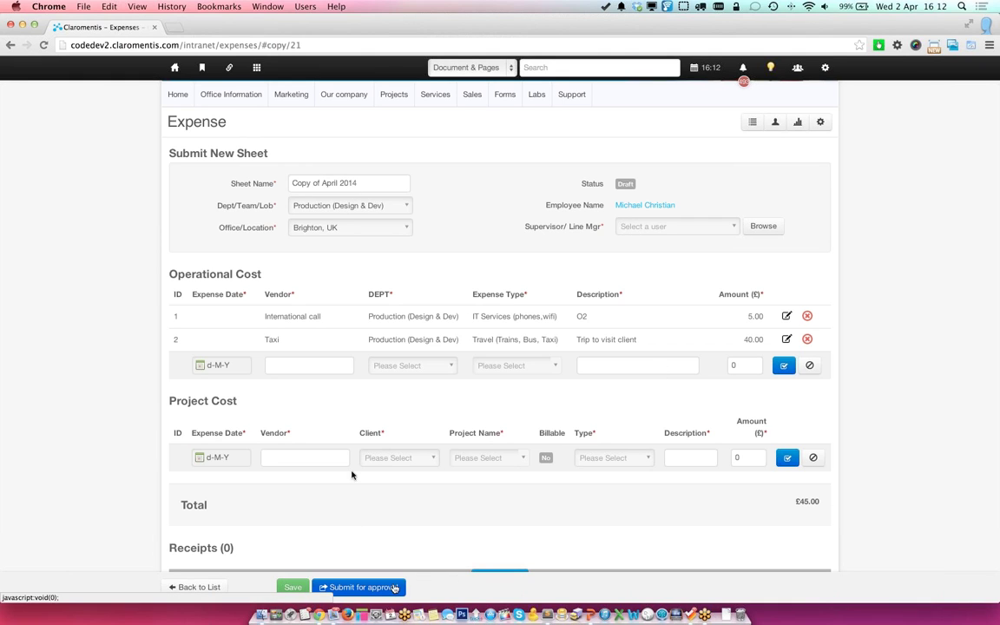
{"action": "left_click_drag", "start_coordinate": [338, 183], "coordinate": [213, 169]}
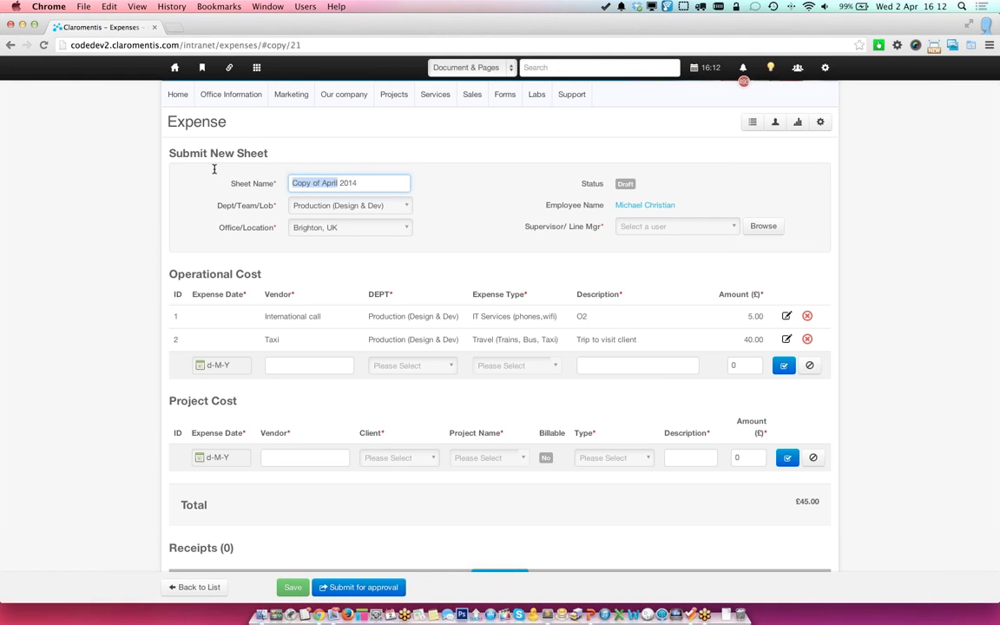
{"action": "type", "text": "J"}
{"action": "type", "text": "ay"}
{"action": "scroll", "coordinate": [347, 338], "scroll_direction": "down", "scroll_amount": 2}
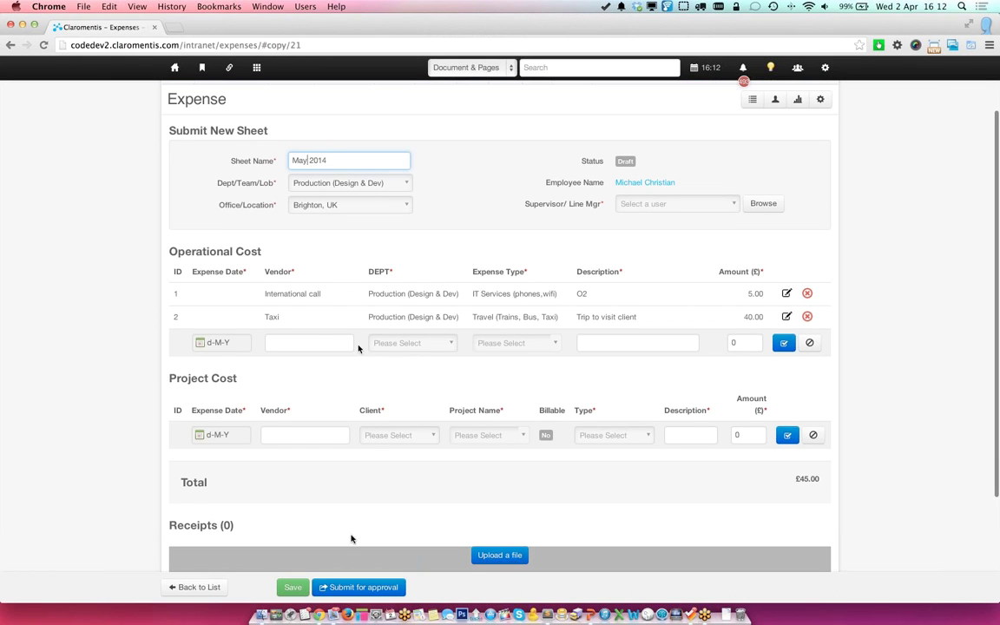
{"action": "left_click", "coordinate": [293, 588]}
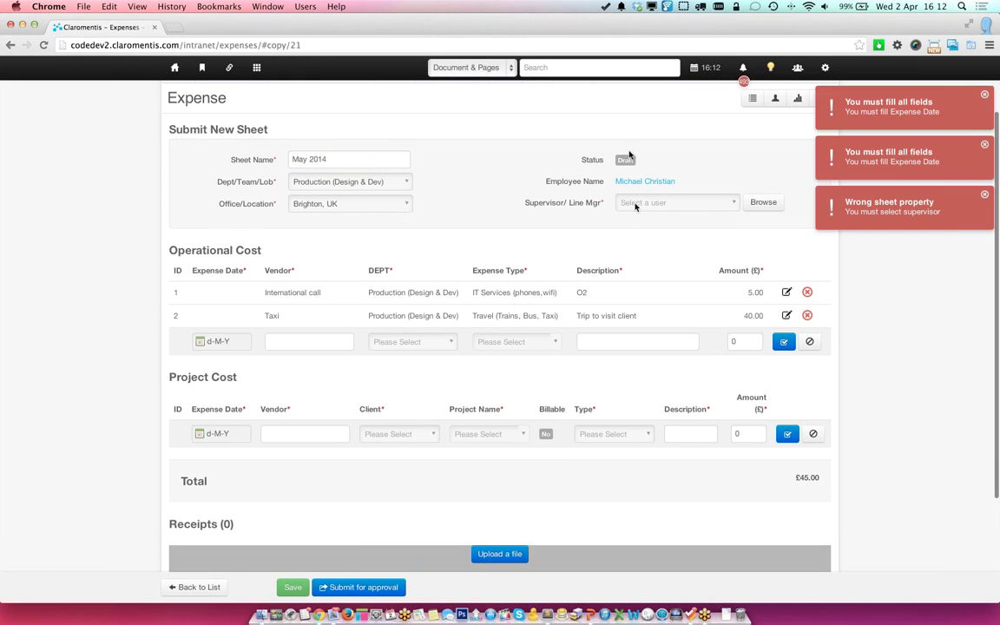
Step: Examine the copied sheet's required fields and compare its Operational Cost and Project Cost sections
{"action": "scroll", "coordinate": [539, 191], "scroll_direction": "up", "scroll_amount": 2}
{"action": "scroll", "coordinate": [539, 191], "scroll_direction": "up", "scroll_amount": 2}
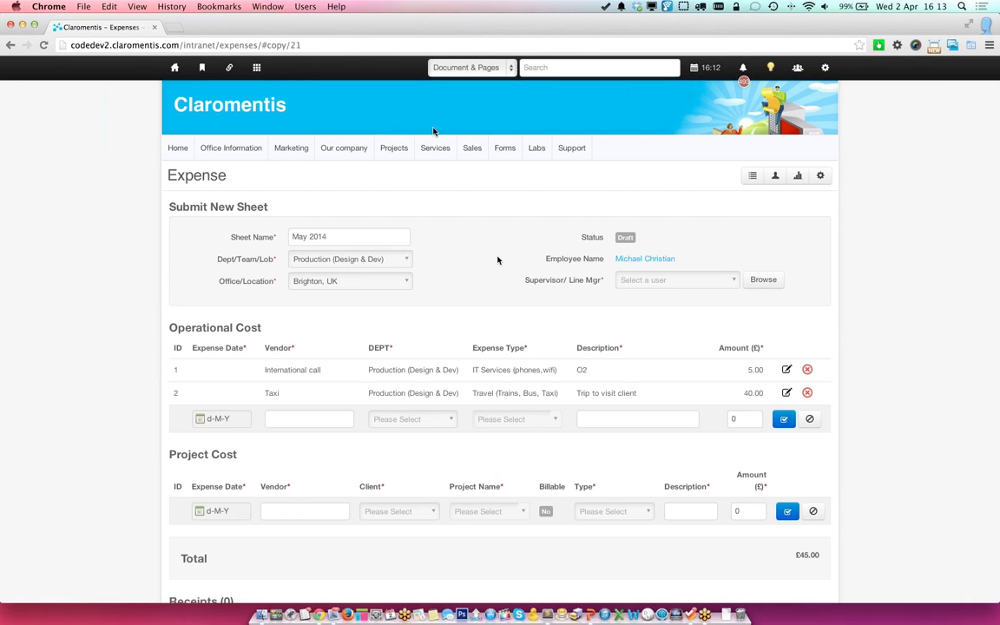
{"action": "scroll", "coordinate": [338, 311], "scroll_direction": "down", "scroll_amount": 1}
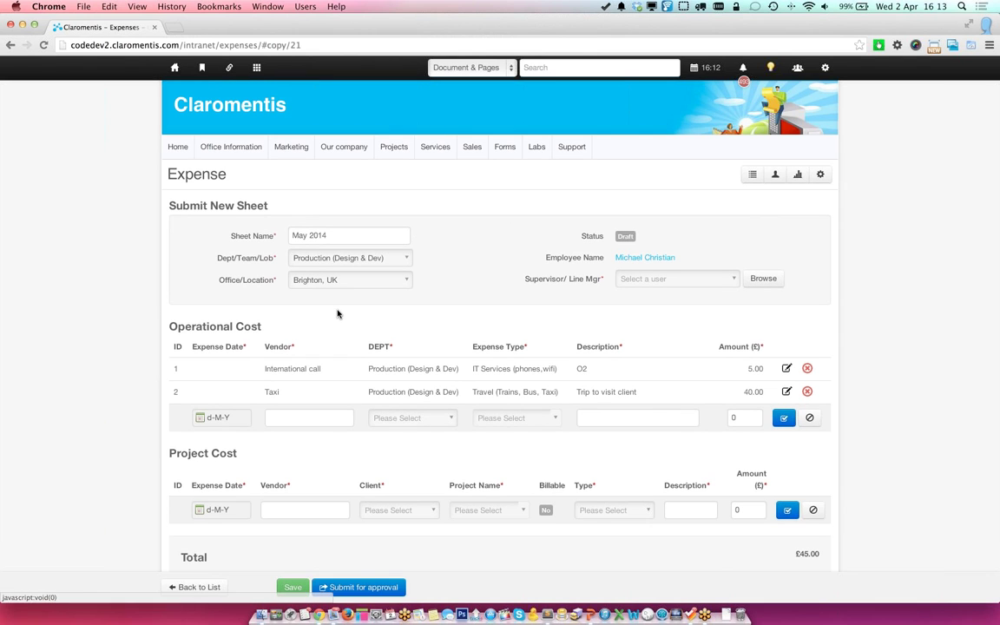
{"action": "scroll", "coordinate": [338, 313], "scroll_direction": "down", "scroll_amount": 1}
{"action": "left_click_drag", "start_coordinate": [172, 310], "coordinate": [277, 326]}
{"action": "double_click", "coordinate": [198, 436]}
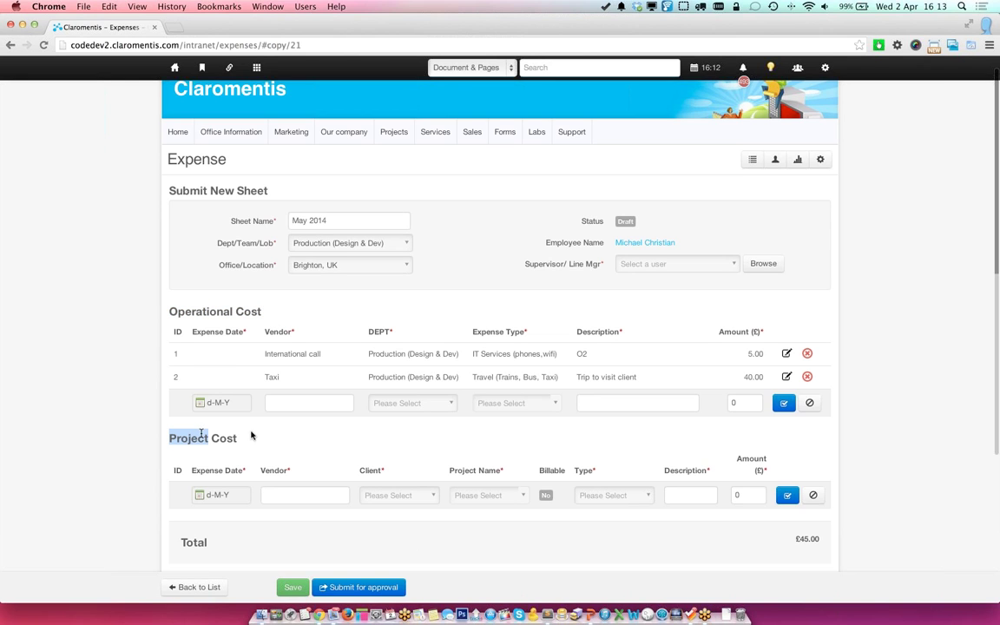
{"action": "left_click", "coordinate": [273, 440]}
{"action": "scroll", "coordinate": [205, 347], "scroll_direction": "down", "scroll_amount": 1}
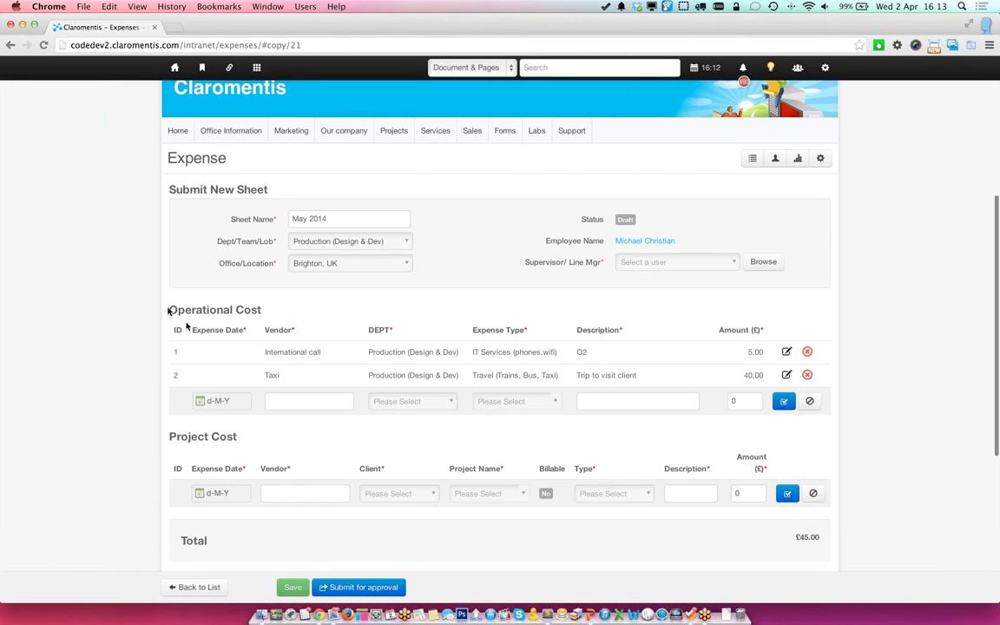
{"action": "scroll", "coordinate": [169, 309], "scroll_direction": "up", "scroll_amount": 1}
{"action": "left_click_drag", "start_coordinate": [170, 309], "coordinate": [274, 309]}
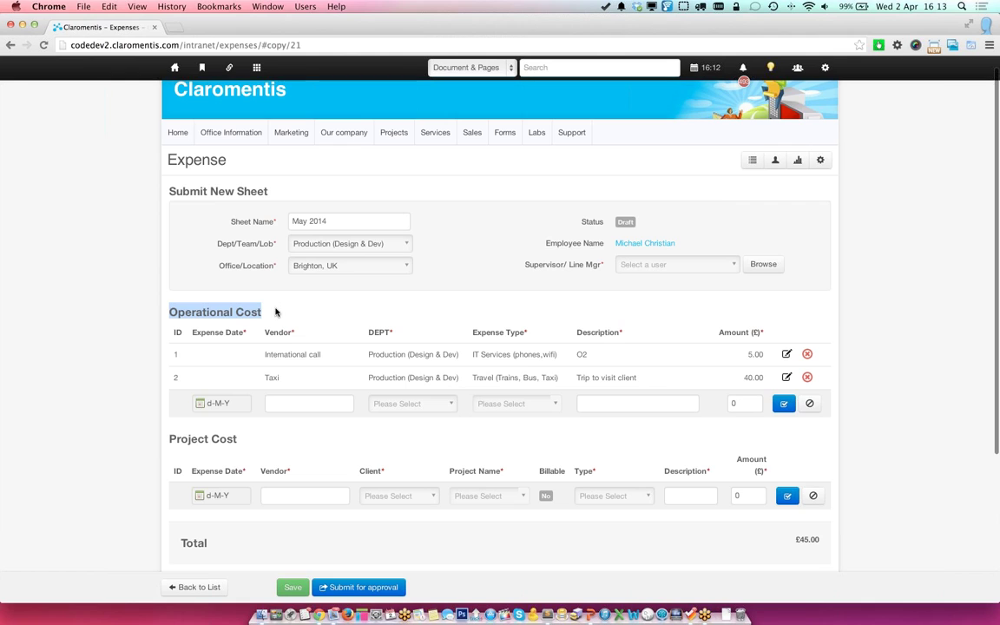
{"action": "left_click", "coordinate": [216, 449]}
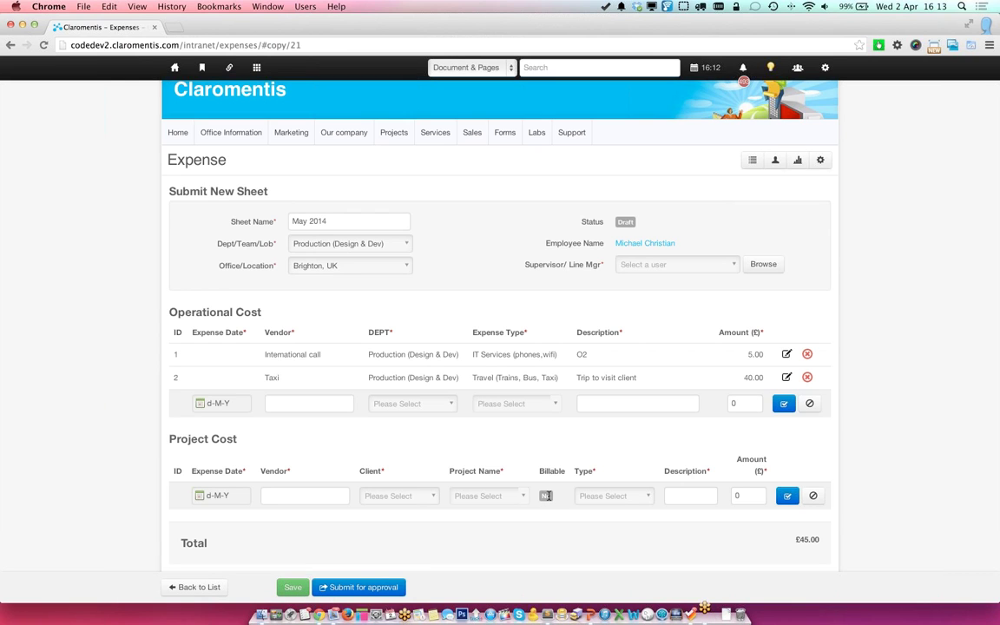
{"action": "scroll", "coordinate": [547, 496], "scroll_direction": "down", "scroll_amount": 1}
{"action": "scroll", "coordinate": [547, 496], "scroll_direction": "up", "scroll_amount": 2}
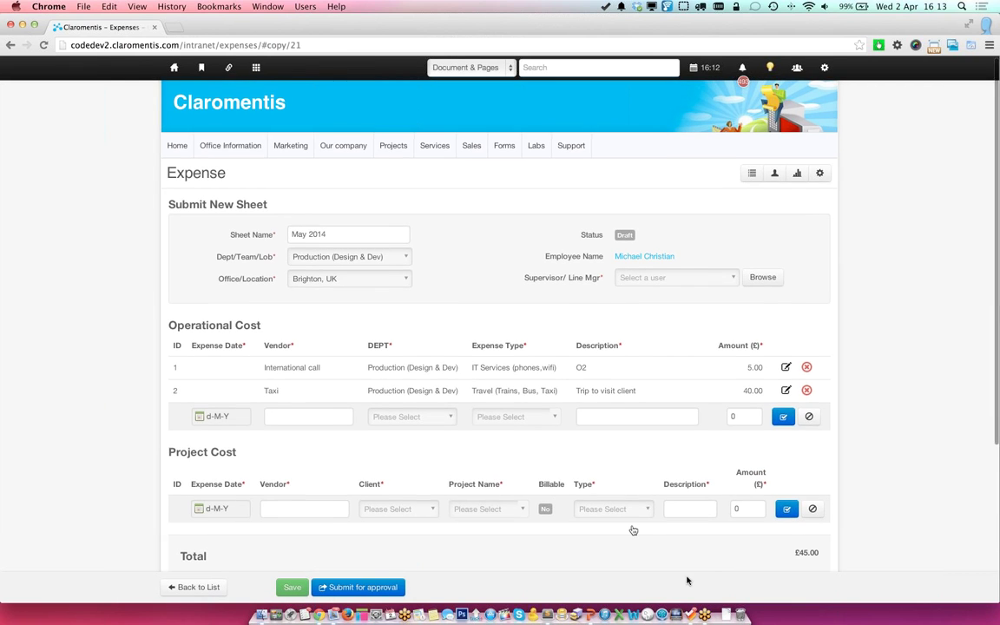
Step: Open the Expenses control panel in the intranet administration and select the first user in the Expenses Admin permissions list
{"action": "left_click", "coordinate": [257, 69]}
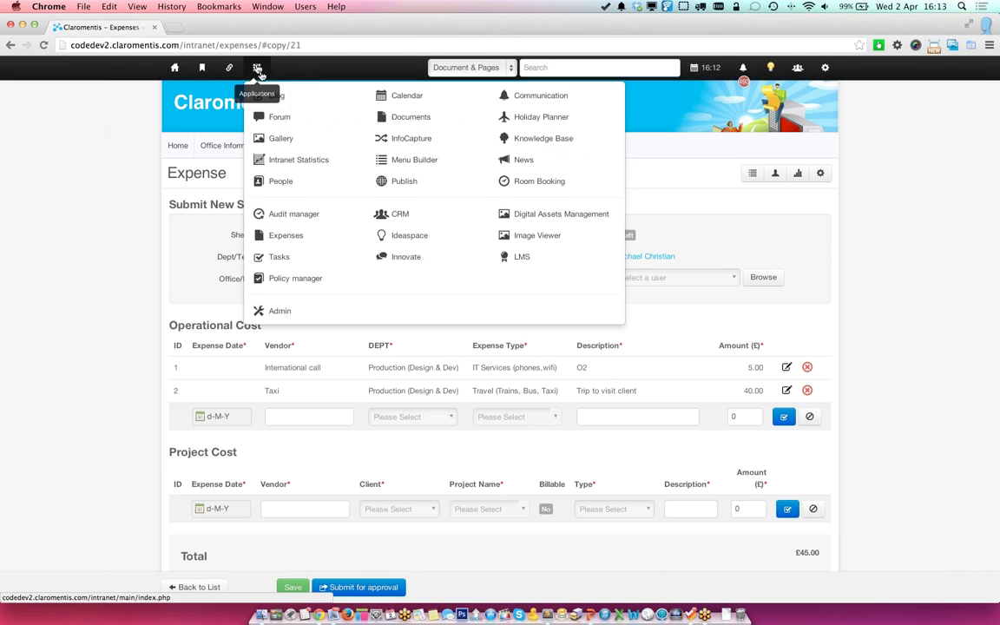
{"action": "left_click", "coordinate": [292, 311]}
{"action": "scroll", "coordinate": [391, 291], "scroll_direction": "down", "scroll_amount": 1}
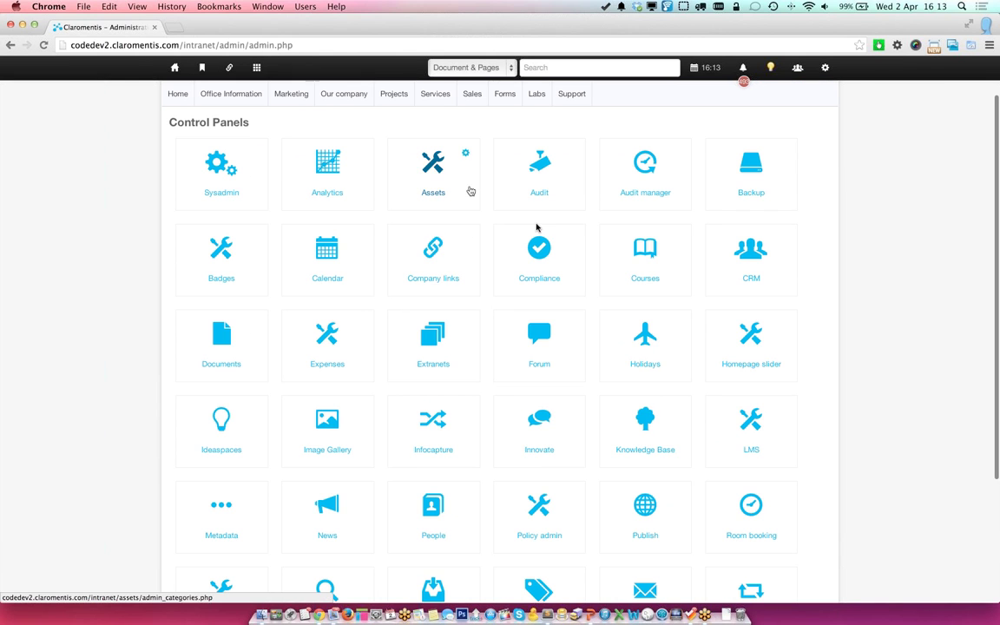
{"action": "scroll", "coordinate": [608, 300], "scroll_direction": "down", "scroll_amount": 1}
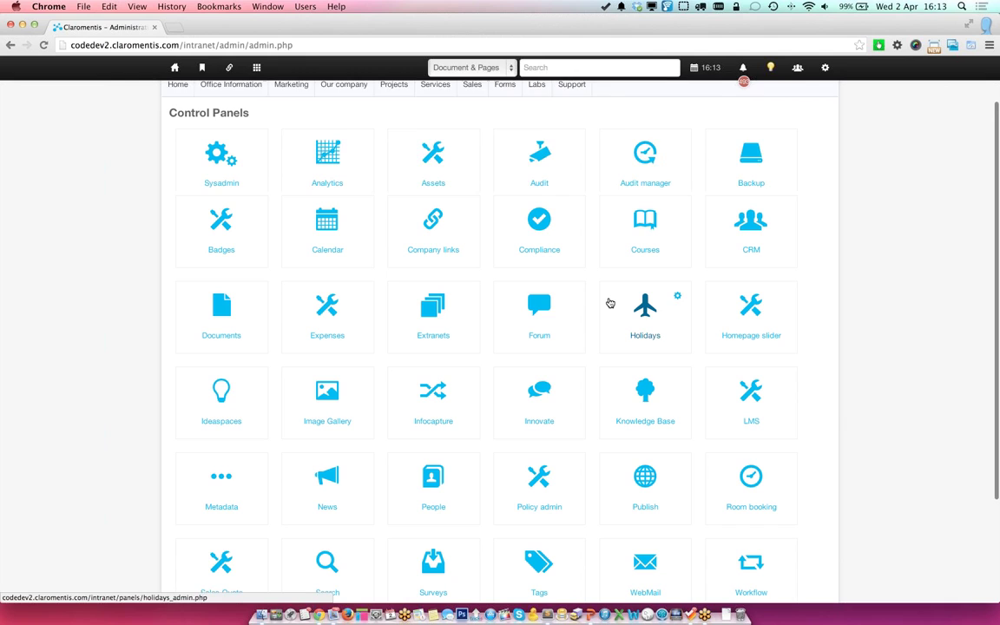
{"action": "left_click", "coordinate": [327, 327]}
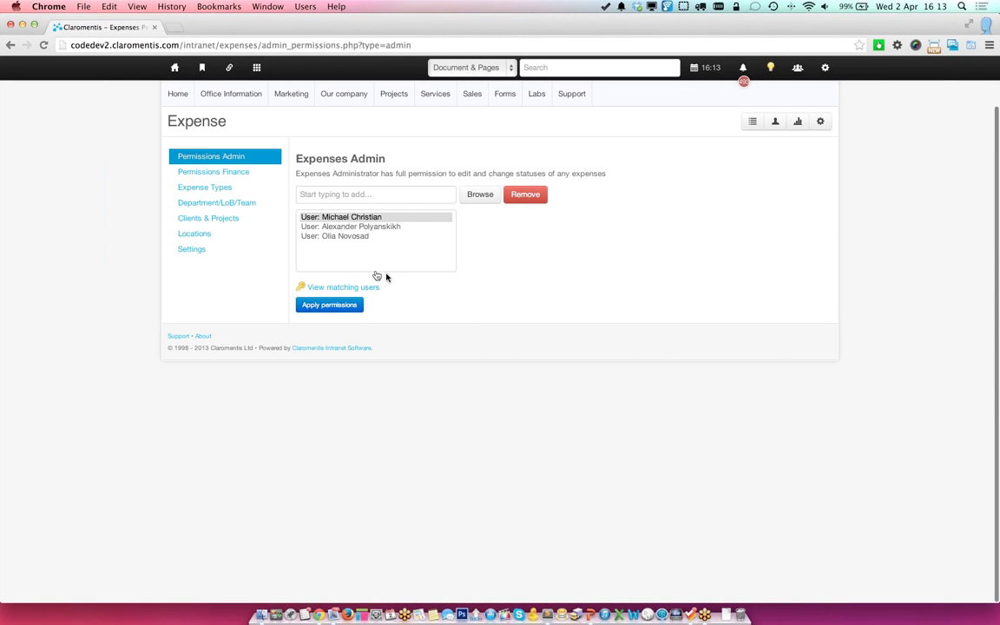
{"action": "left_click", "coordinate": [340, 227]}
{"action": "left_click", "coordinate": [350, 218]}
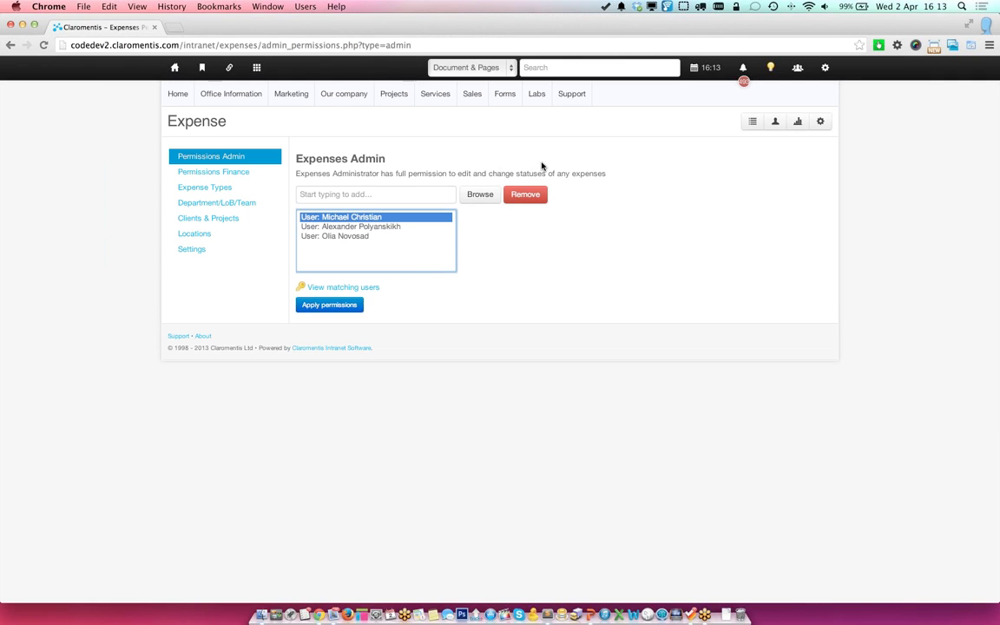
Step: Look through the users with Expenses Admin permissions and open the Finance Team permissions
{"action": "left_click", "coordinate": [340, 226]}
{"action": "left_click", "coordinate": [313, 216]}
{"action": "left_click", "coordinate": [237, 172]}
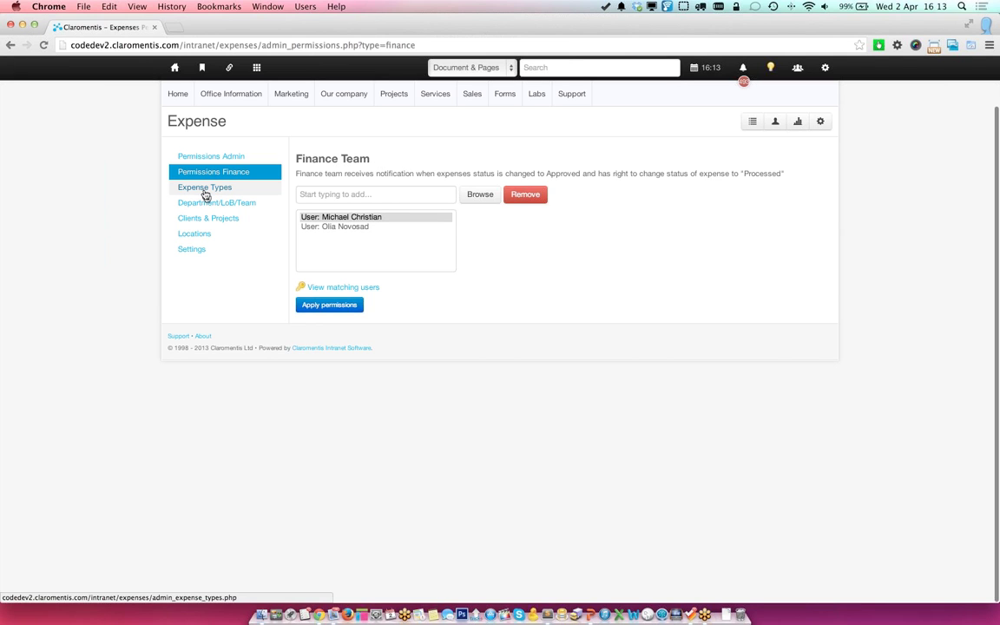
Step: Review the Expense Types, Department/LoB/Team, Clients & Projects, Locations and currency Settings pages of the Expenses administration
{"action": "left_click", "coordinate": [205, 190]}
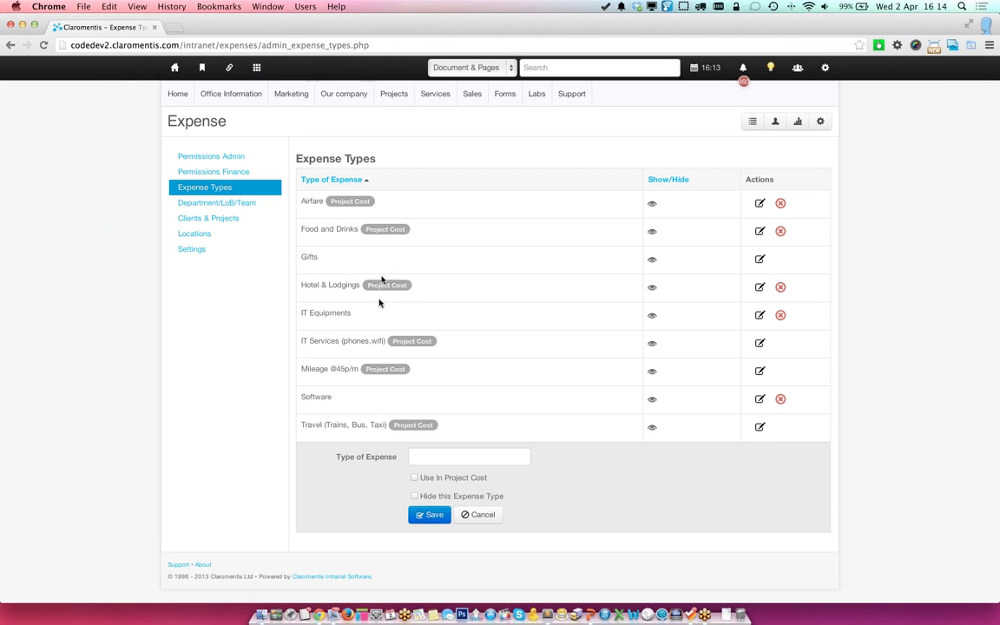
{"action": "left_click", "coordinate": [211, 204]}
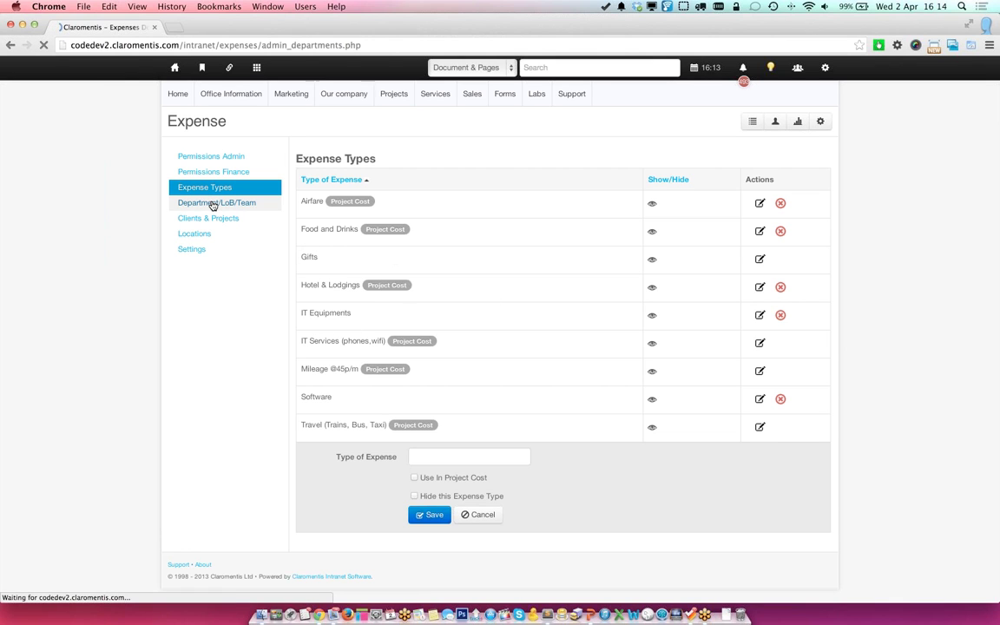
{"action": "scroll", "coordinate": [212, 205], "scroll_direction": "down", "scroll_amount": 2}
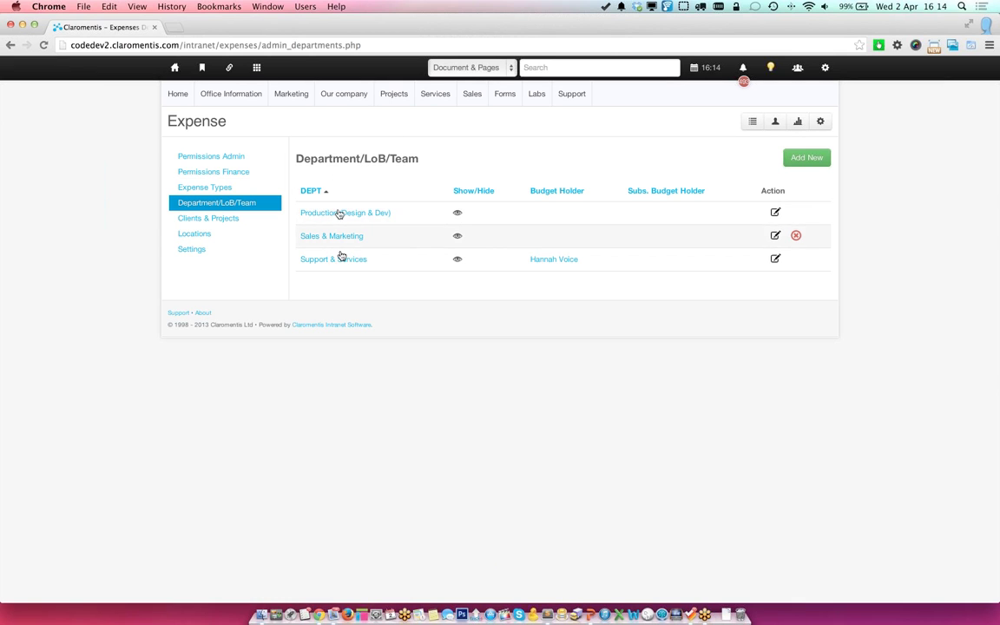
{"action": "left_click", "coordinate": [238, 225]}
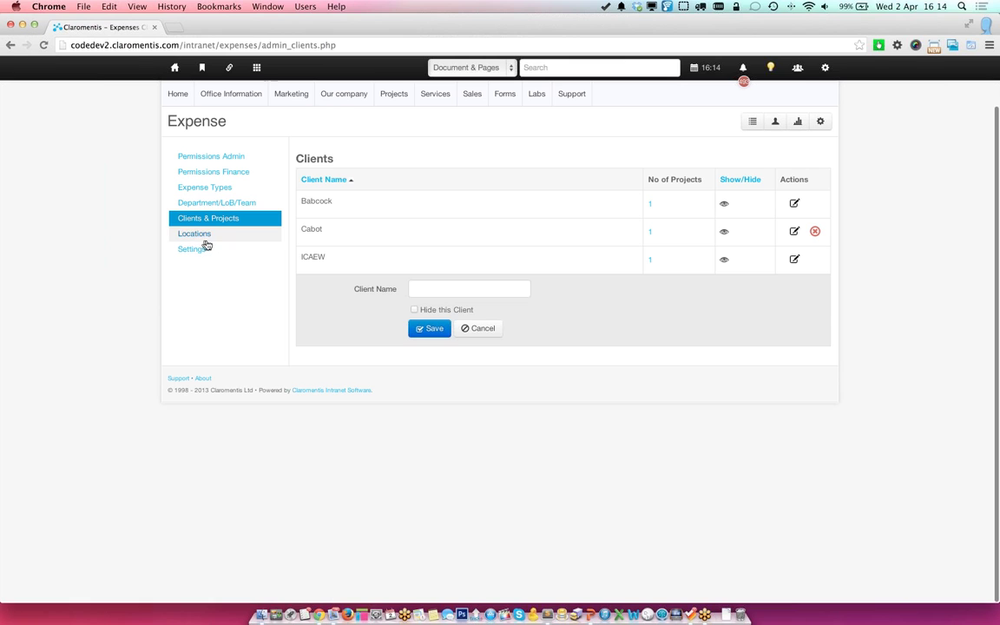
{"action": "left_click", "coordinate": [202, 236]}
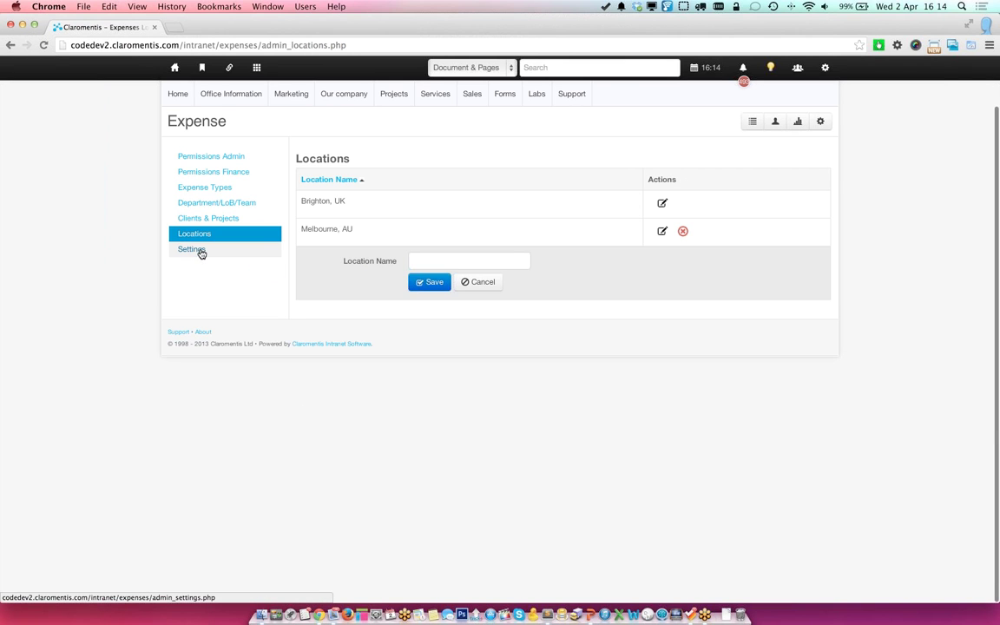
{"action": "left_click", "coordinate": [200, 252]}
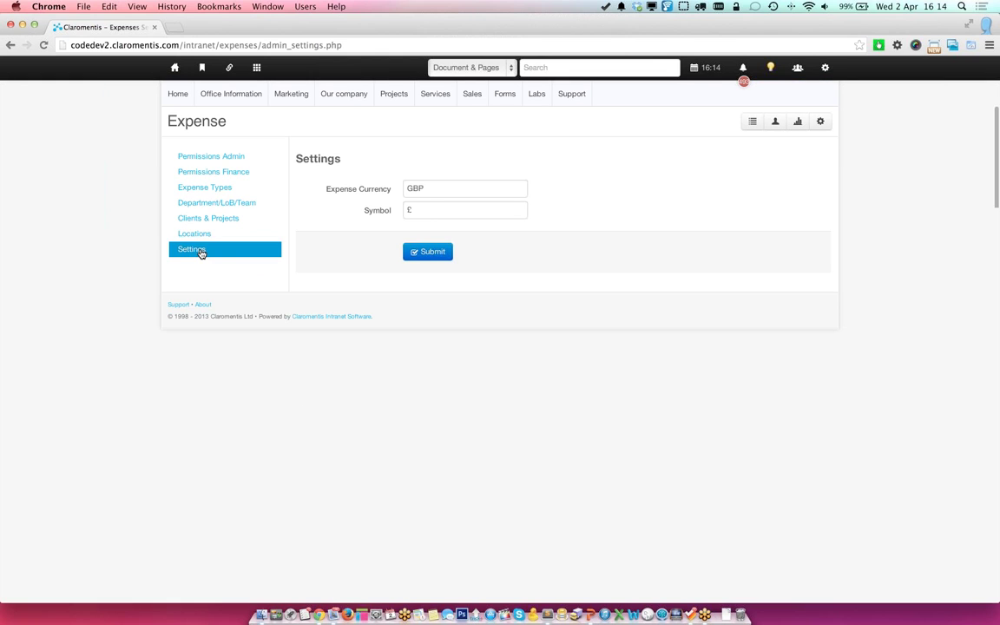
{"action": "scroll", "coordinate": [283, 204], "scroll_direction": "up", "scroll_amount": 2}
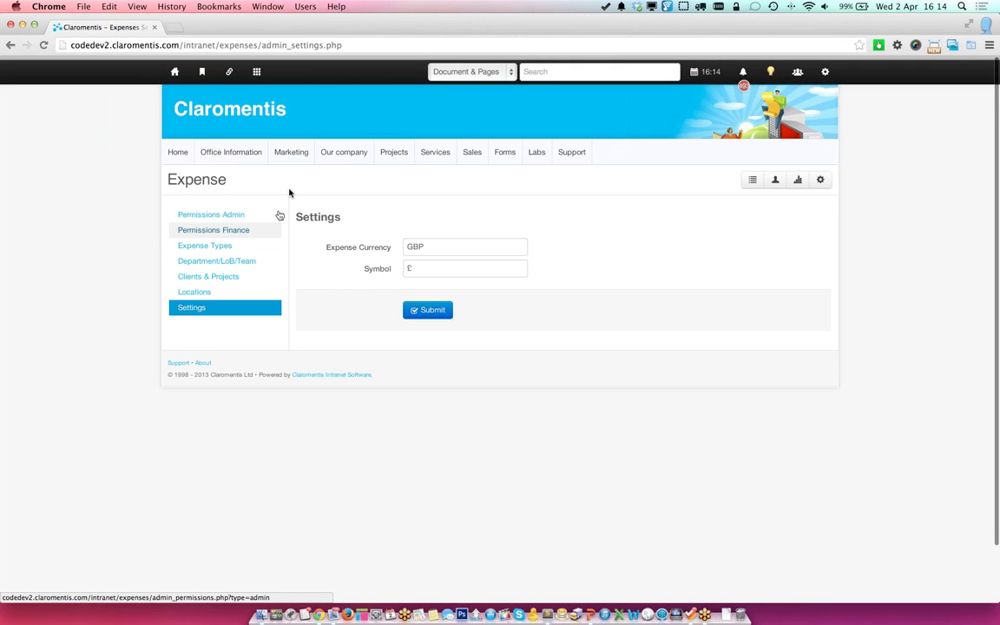
Step: Return to the list of own expense sheets in the Expenses application
{"action": "left_click", "coordinate": [258, 67]}
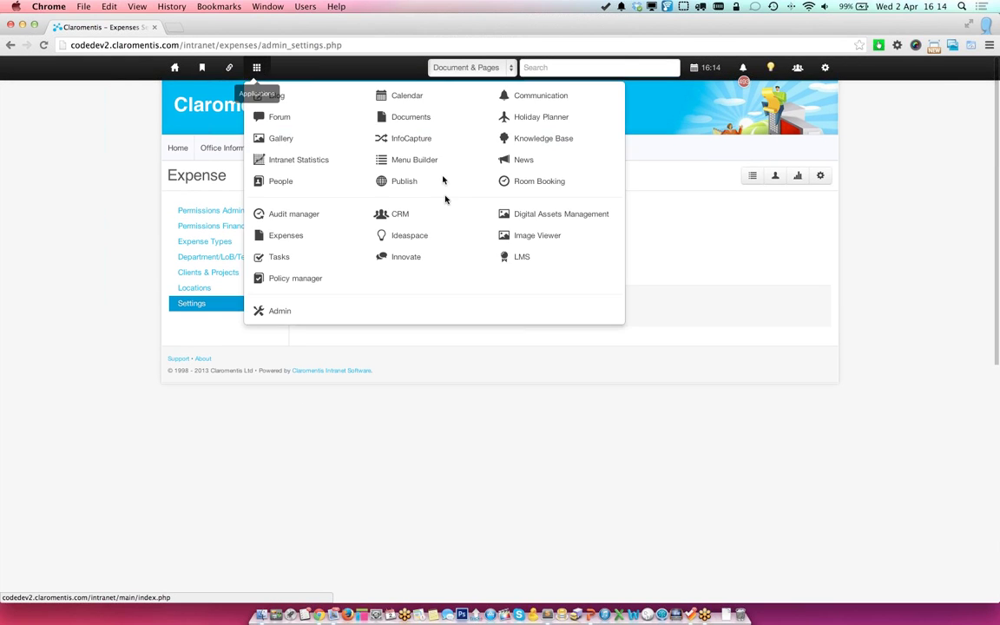
{"action": "left_click", "coordinate": [309, 237]}
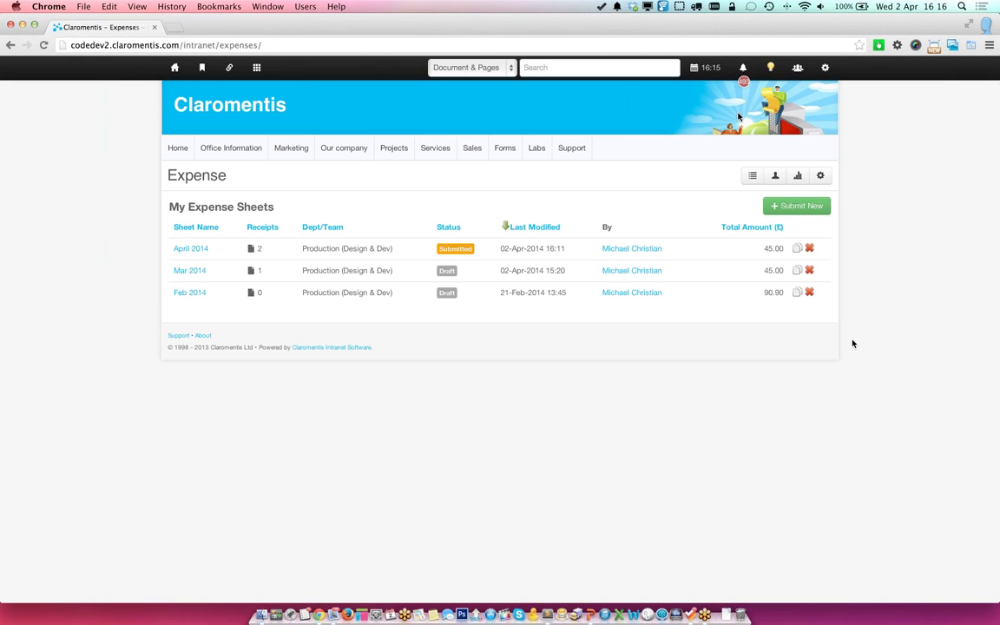
{"action": "left_click", "coordinate": [257, 67]}
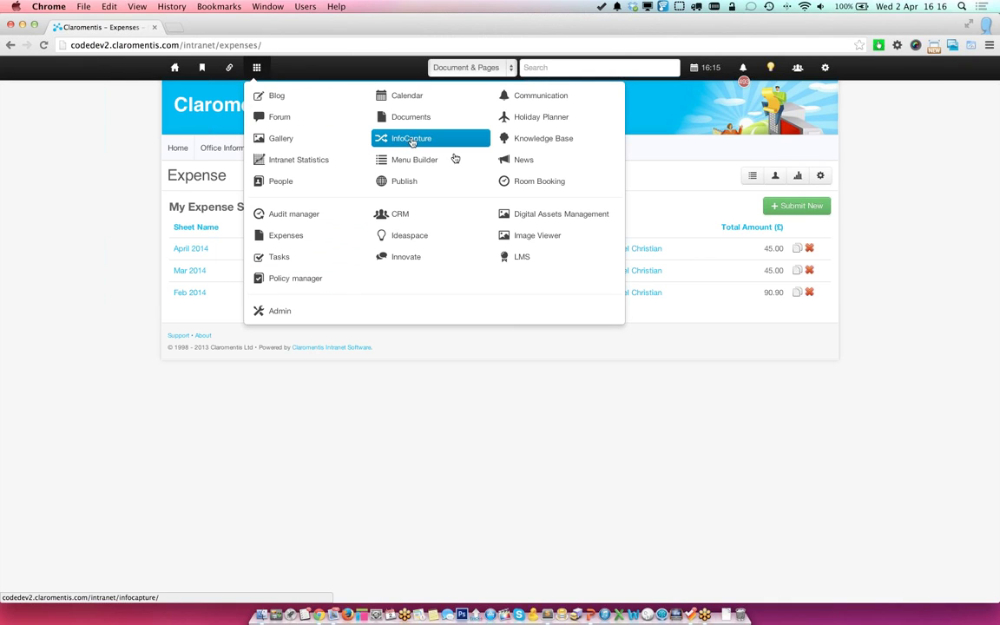
{"action": "left_click", "coordinate": [130, 192]}
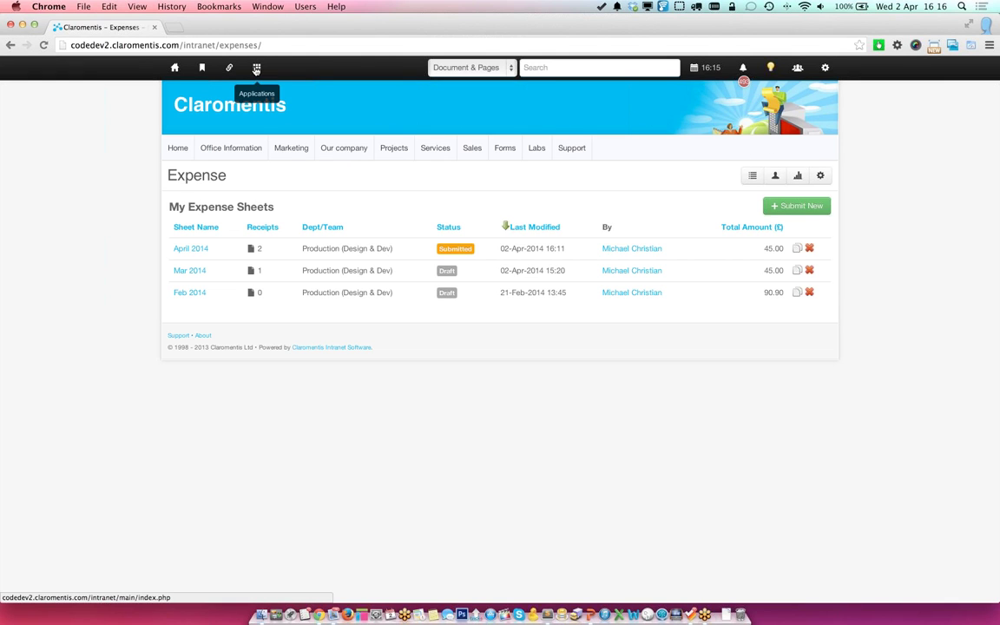
Step: Open the Clients & Projects page of the Expenses control panel in the intranet administration
{"action": "left_click", "coordinate": [257, 67]}
{"action": "left_click", "coordinate": [286, 317]}
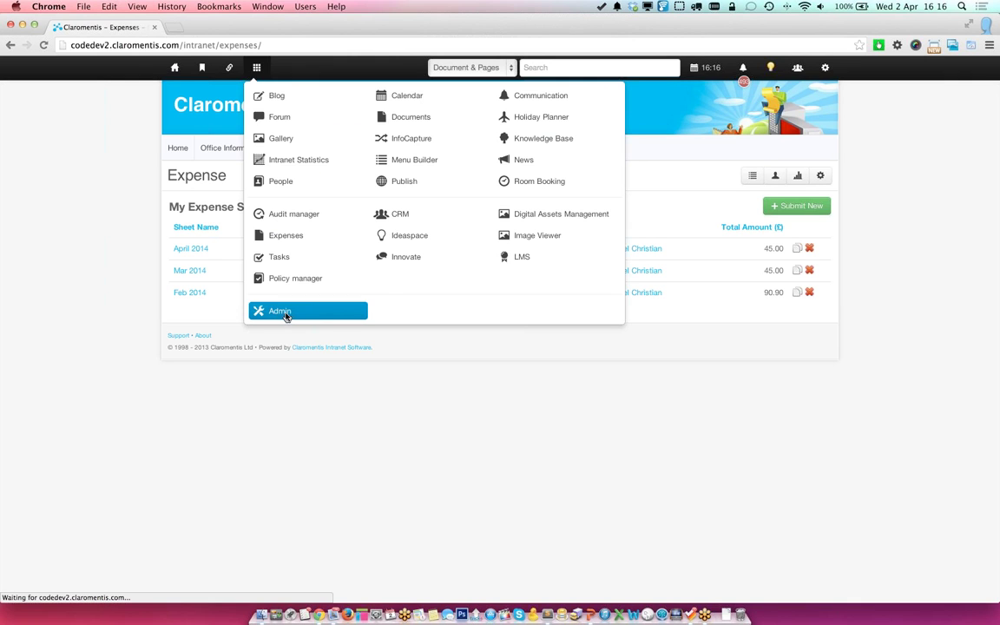
{"action": "scroll", "coordinate": [397, 308], "scroll_direction": "down", "scroll_amount": 3}
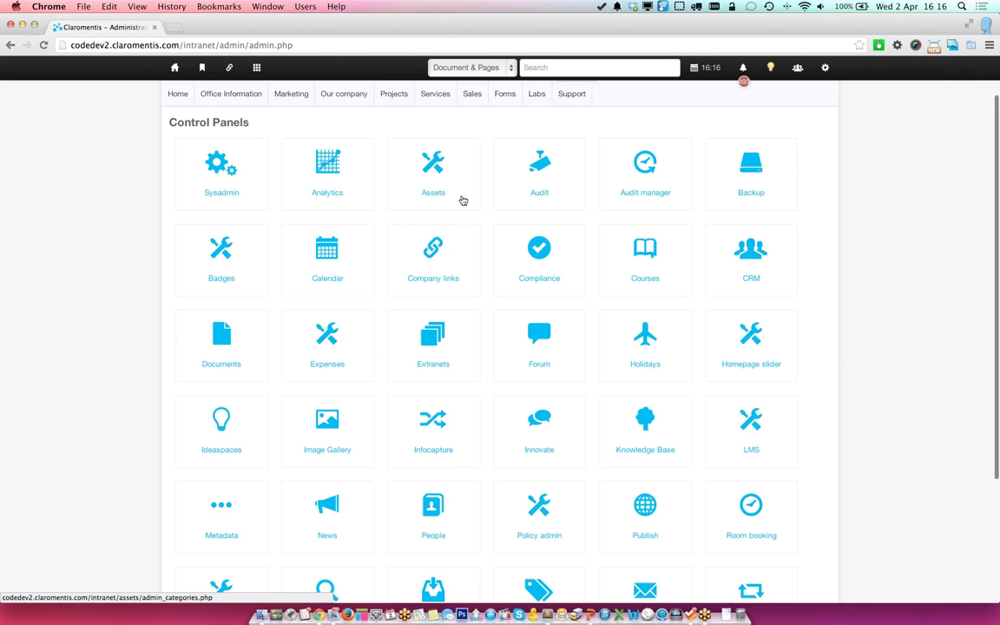
{"action": "left_click", "coordinate": [343, 342]}
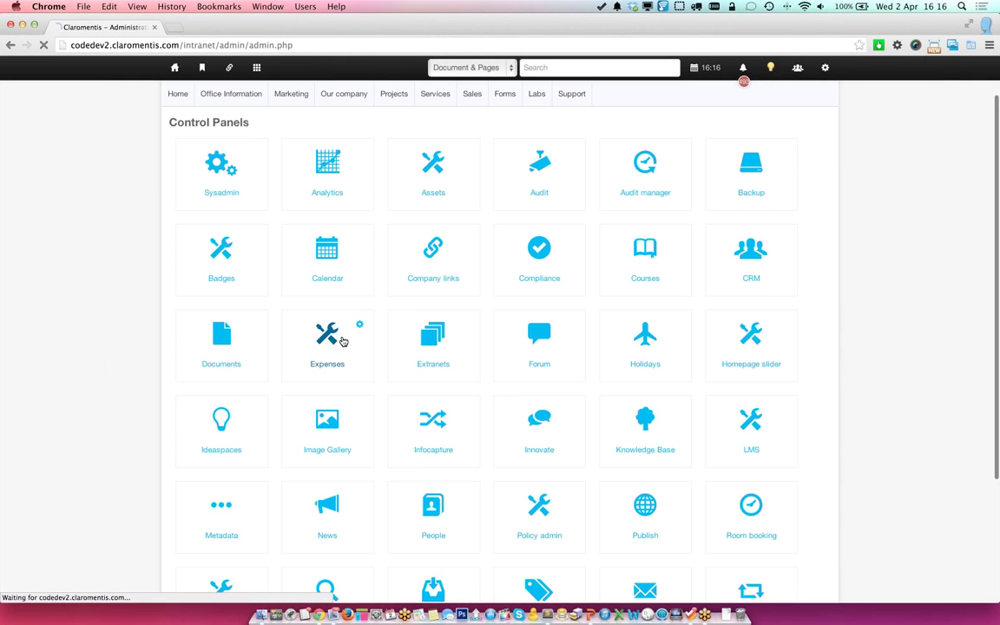
{"action": "left_click", "coordinate": [230, 219]}
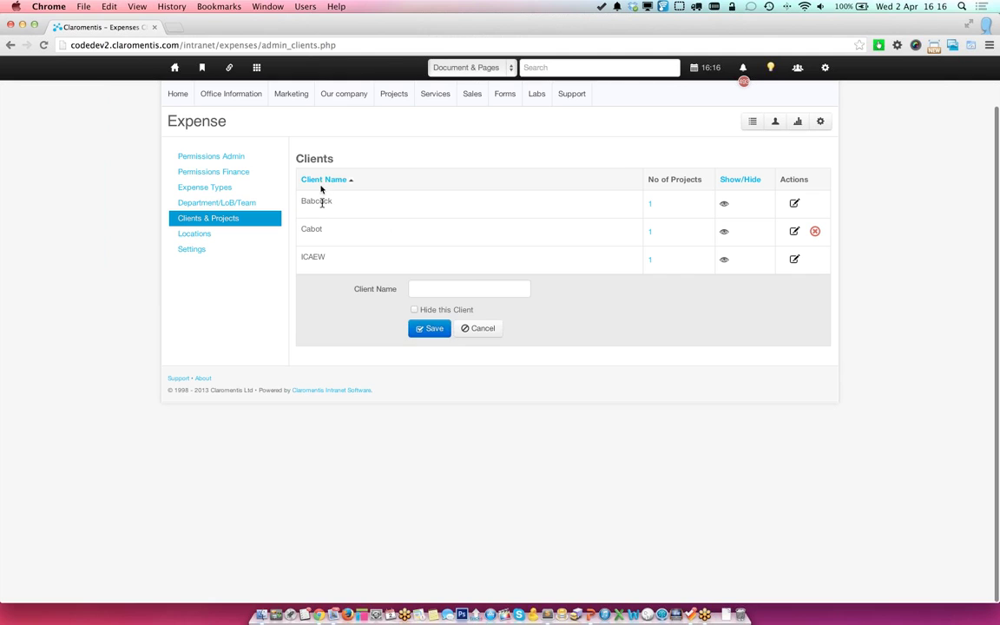
Step: Add a new client named "Alpha Corp" and save it
{"action": "left_click", "coordinate": [448, 287]}
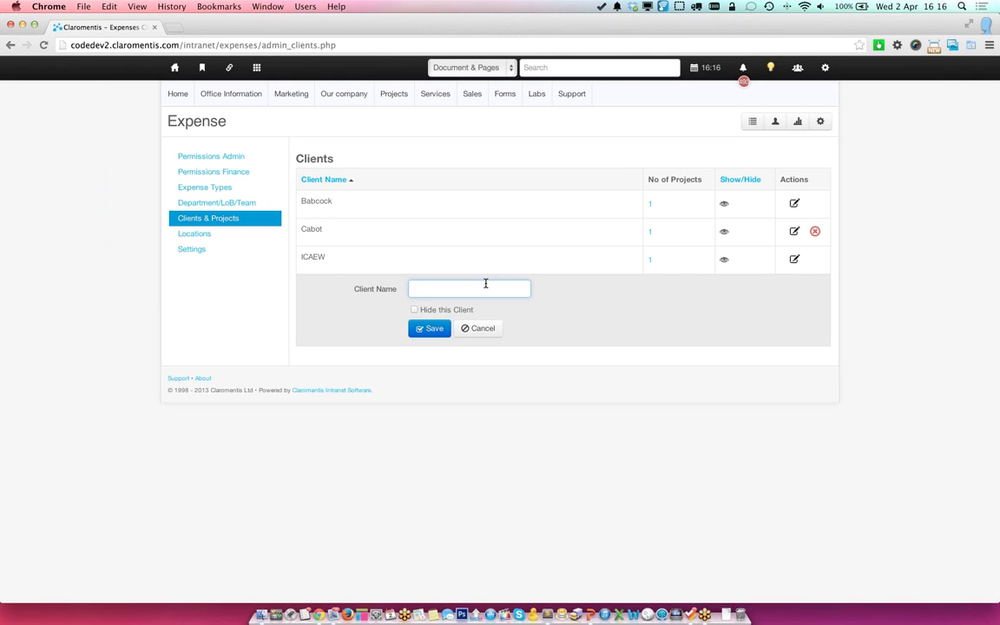
{"action": "type", "text": "Alpha Co"}
{"action": "key", "text": "BackSpace"}
{"action": "key", "text": "BackSpace"}
{"action": "type", "text": "Corp"}
{"action": "left_click", "coordinate": [431, 337]}
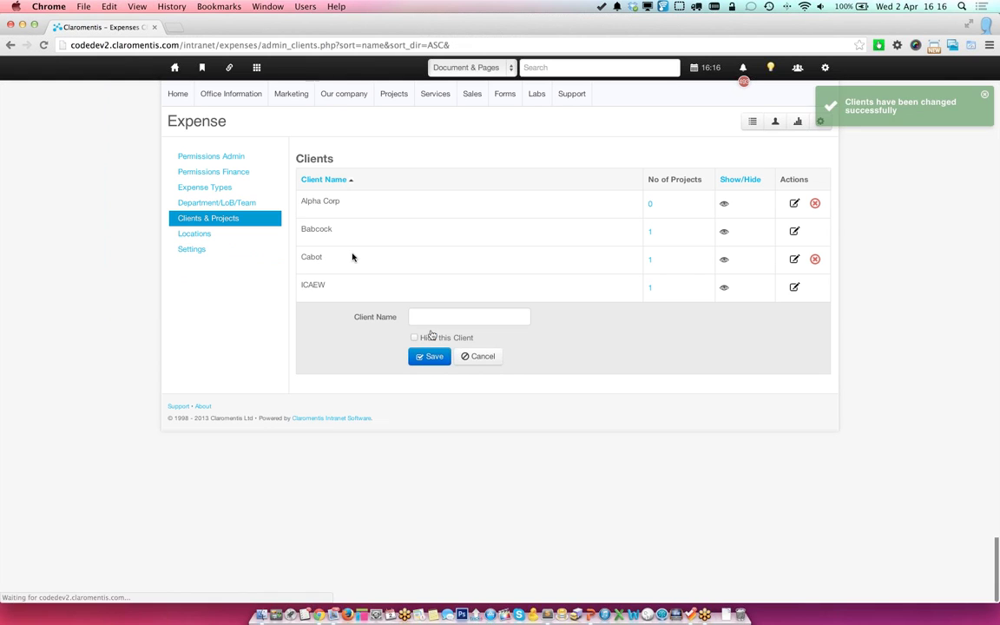
Step: Open the projects of client Alpha Corp and name a new project "Internet Marketing"
{"action": "left_click", "coordinate": [650, 207]}
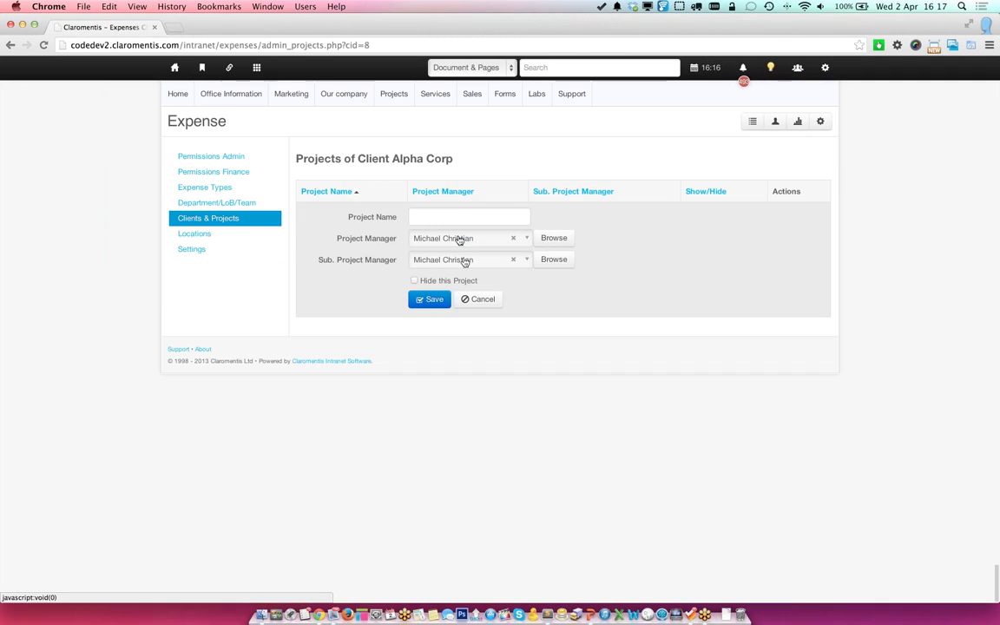
{"action": "left_click", "coordinate": [458, 217]}
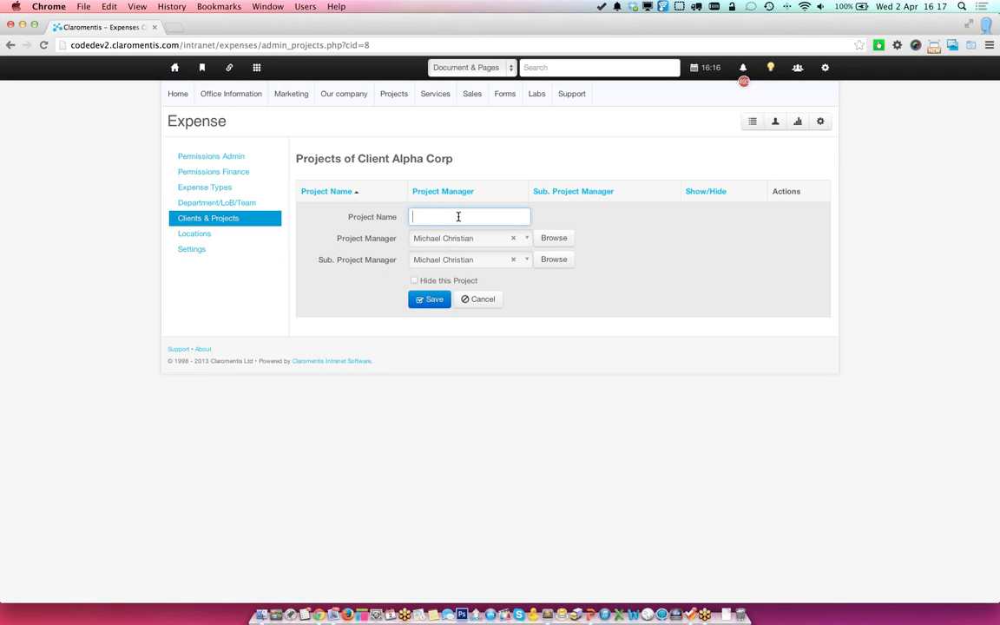
{"action": "type", "text": "Internet Marketing"}
Step: Replace the default project manager of Internet Marketing with the Marketing Executive, keep the default substitute manager and save the project
{"action": "left_click", "coordinate": [513, 240]}
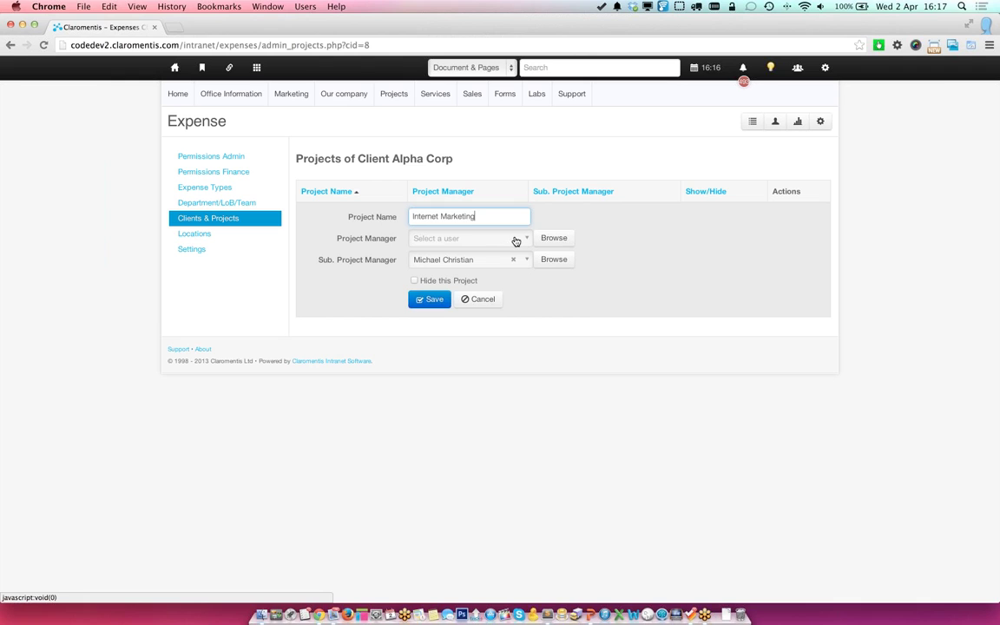
{"action": "left_click", "coordinate": [486, 246]}
{"action": "left_click", "coordinate": [616, 230]}
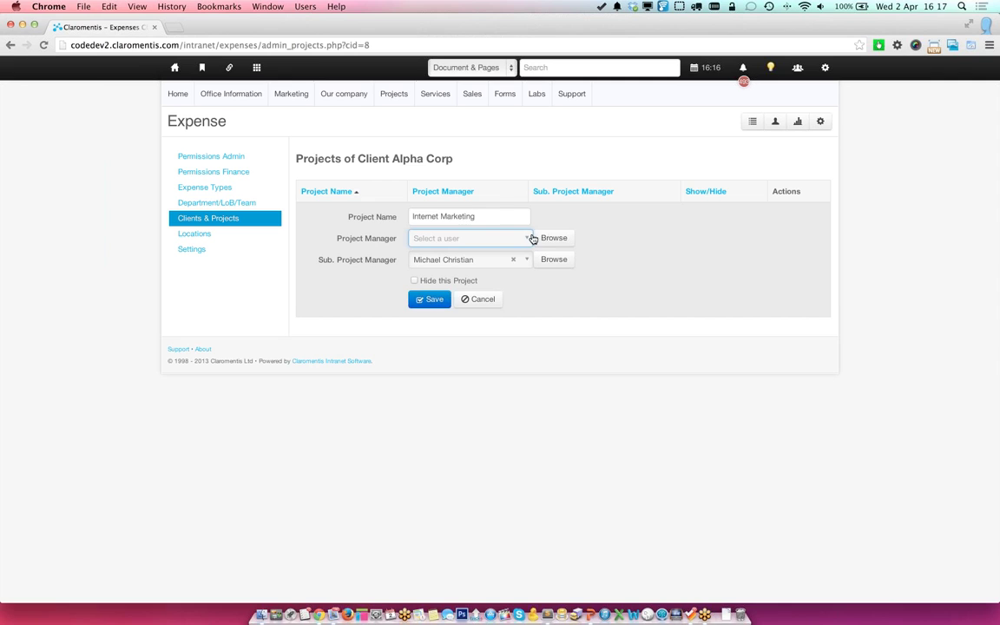
{"action": "left_click", "coordinate": [496, 241]}
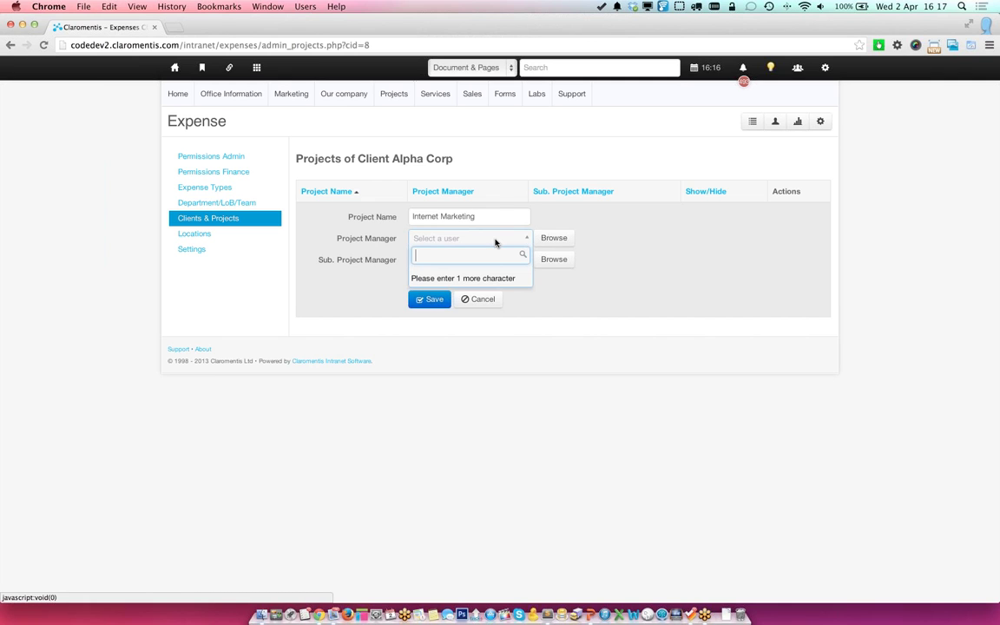
{"action": "type", "text": "paula"}
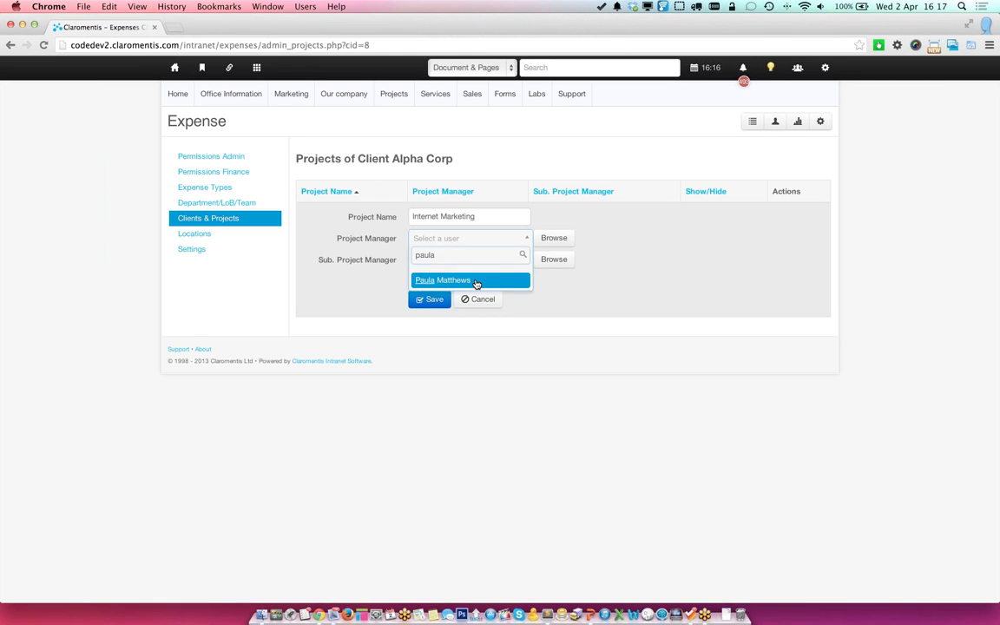
{"action": "key", "text": "Return"}
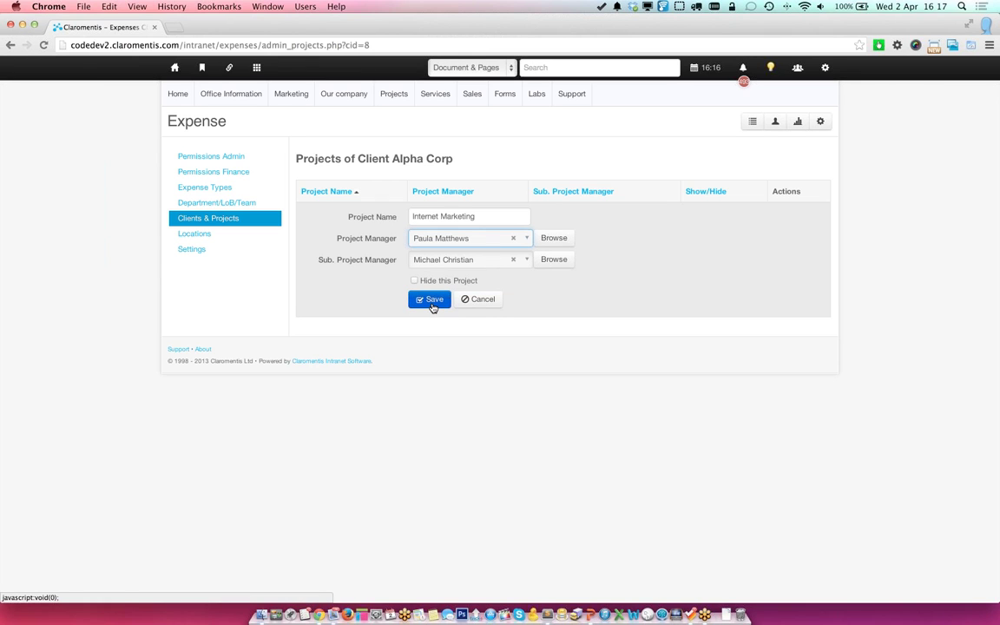
{"action": "left_click", "coordinate": [432, 306]}
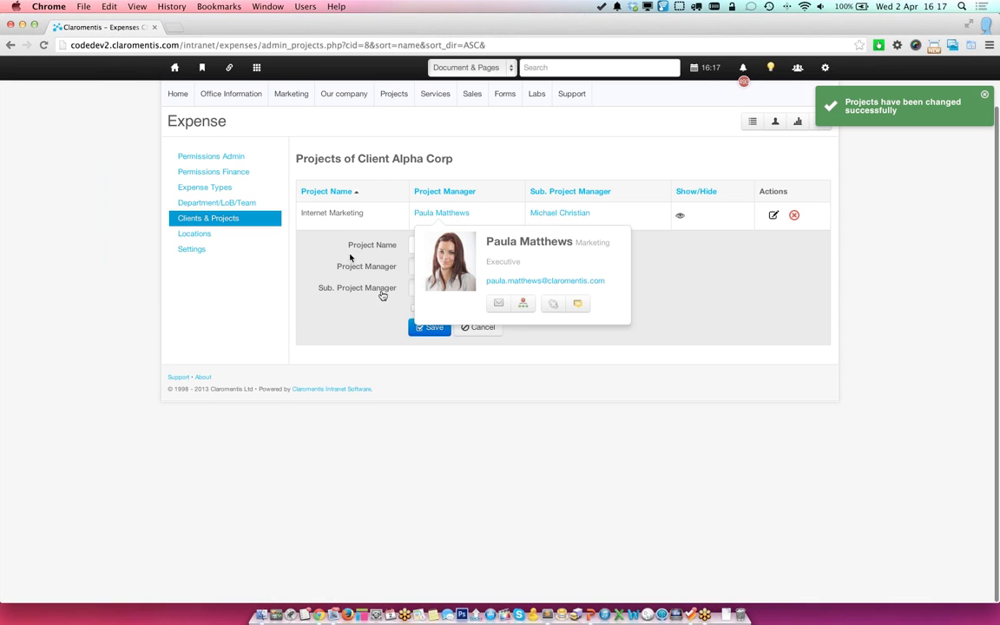
Step: Add a second Alpha Corp project named "Web Design" with the default project managers and save it
{"action": "left_click", "coordinate": [420, 243]}
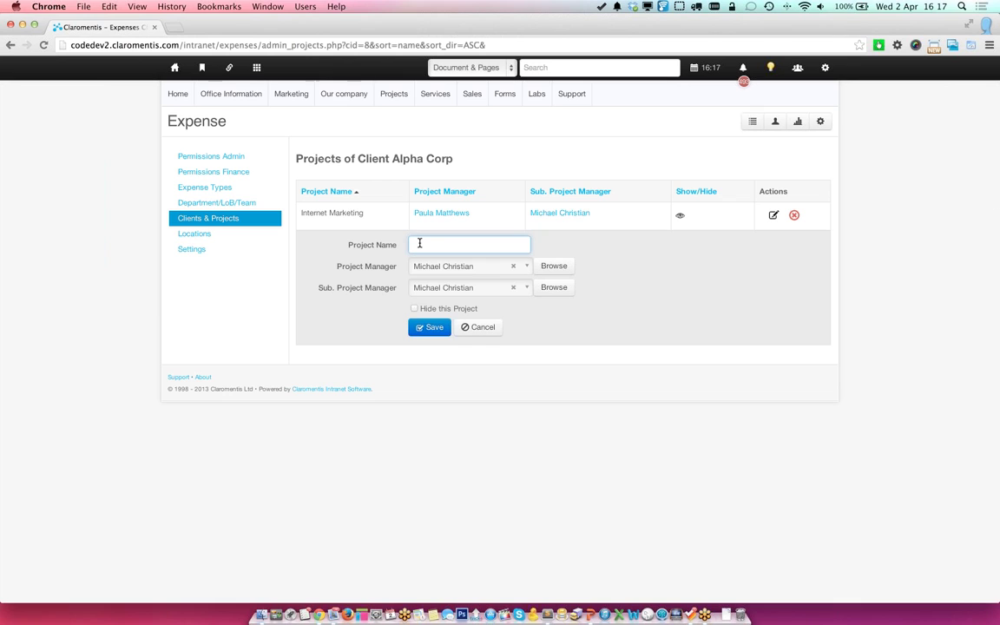
{"action": "type", "text": "Web Design"}
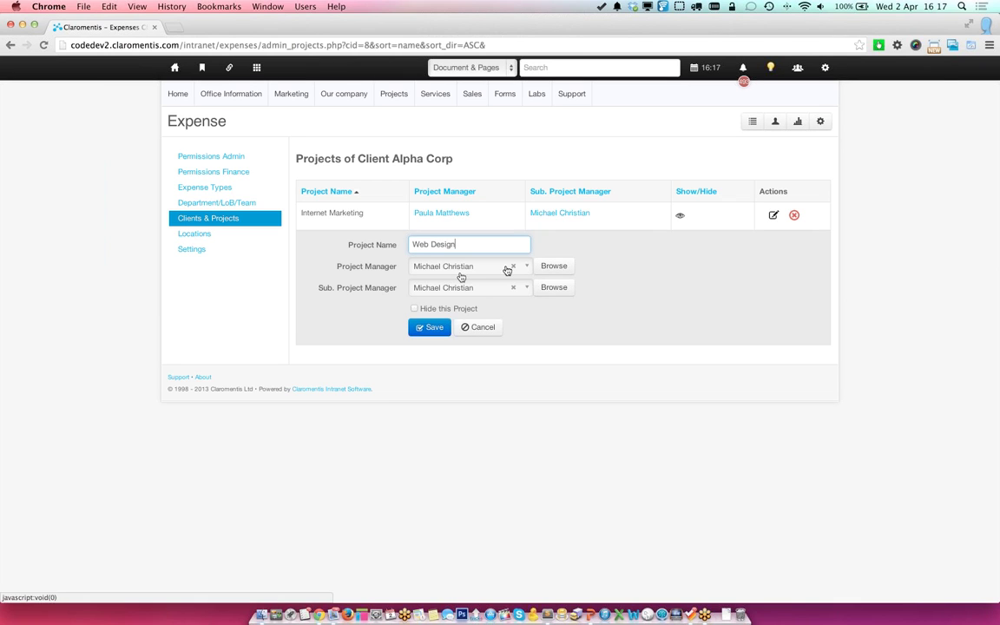
{"action": "left_click", "coordinate": [436, 332]}
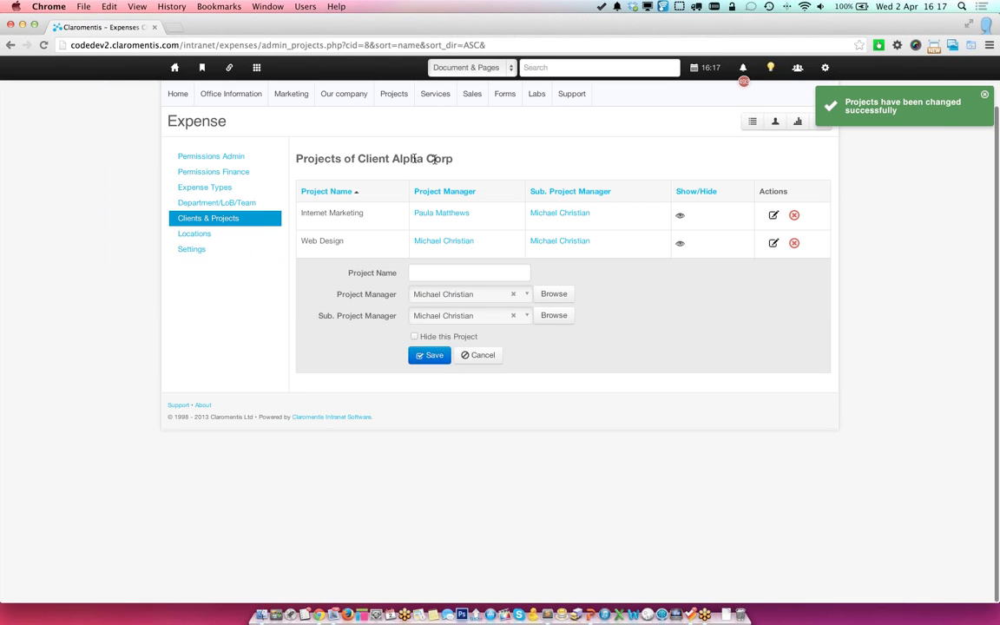
Step: Go back to the list of expense sheets and open the April 2014 sheet at its Project Cost section
{"action": "left_click", "coordinate": [755, 122]}
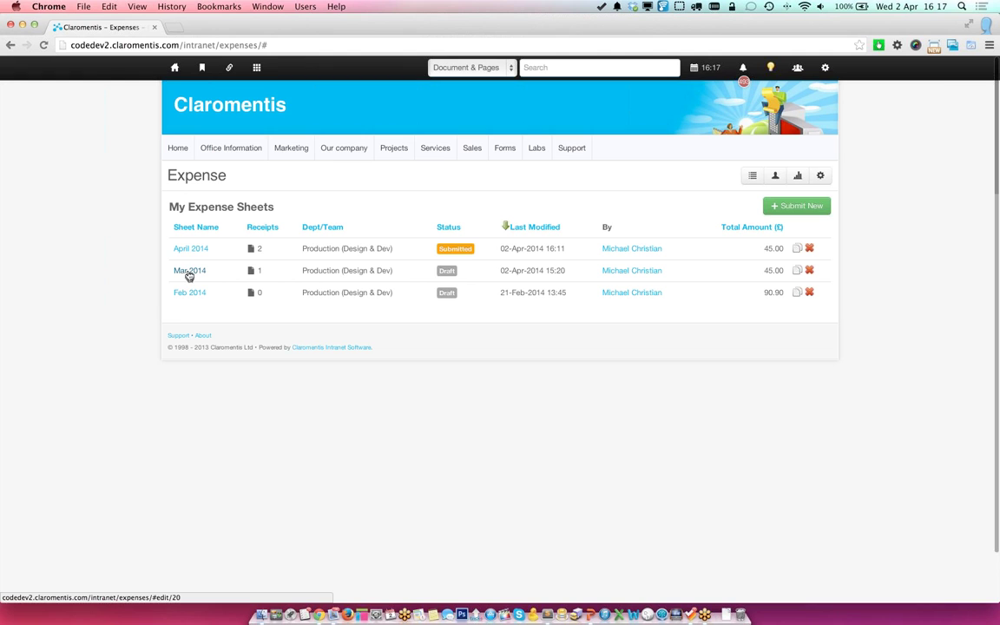
{"action": "left_click", "coordinate": [190, 250]}
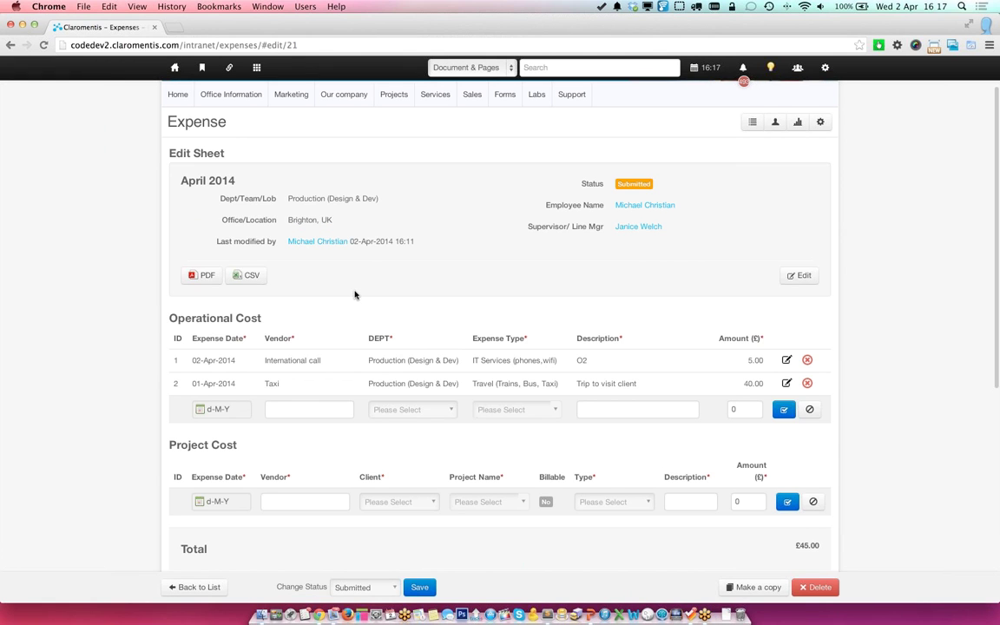
{"action": "scroll", "coordinate": [354, 292], "scroll_direction": "down", "scroll_amount": 2}
{"action": "scroll", "coordinate": [335, 414], "scroll_direction": "down", "scroll_amount": 1}
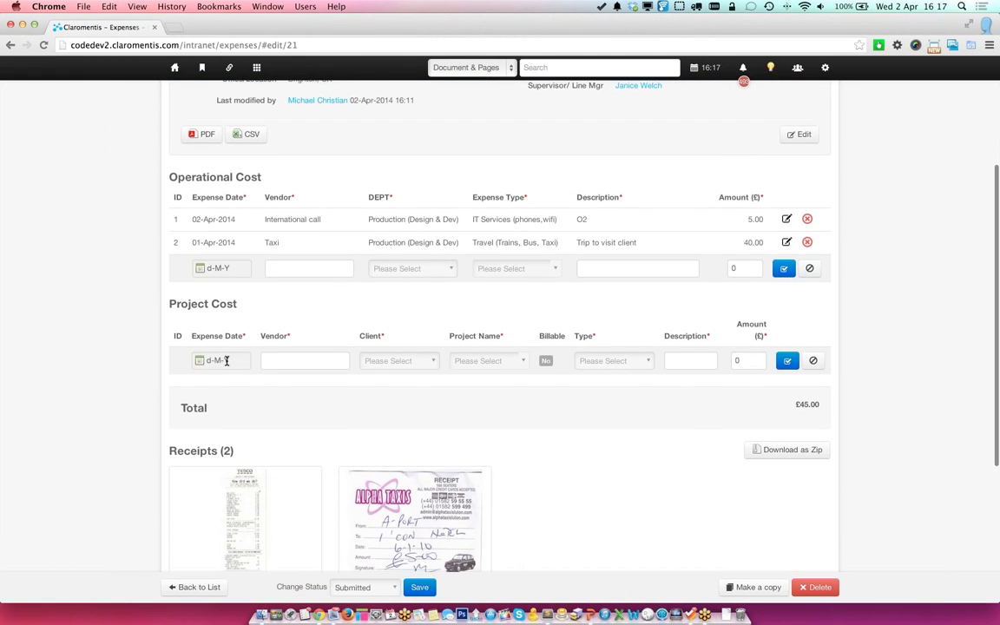
Step: Fill in a new project cost item dated 01-Apr-2014 with vendor "Google Adwords", client Alpha Corp and project Internet Marketing
{"action": "left_click", "coordinate": [204, 359]}
{"action": "left_click", "coordinate": [216, 430]}
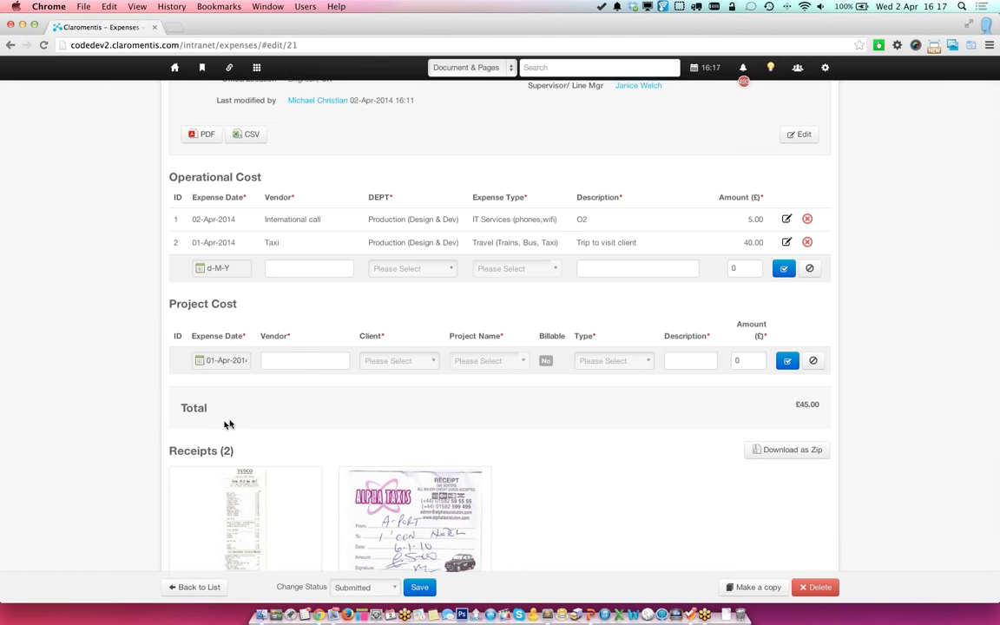
{"action": "left_click", "coordinate": [303, 362]}
{"action": "type", "text": "Google Adwords"}
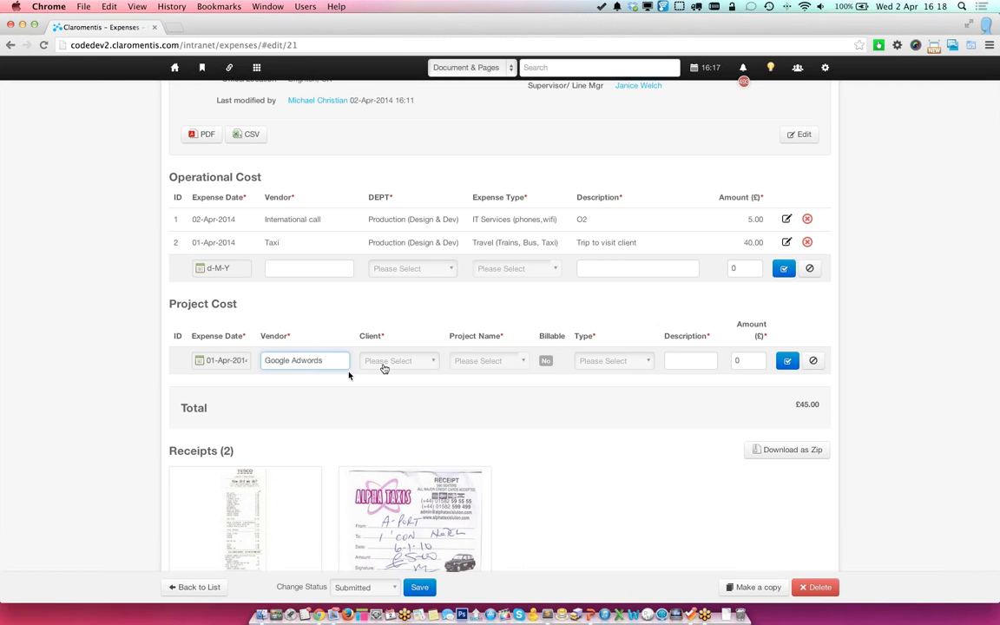
{"action": "left_click", "coordinate": [390, 362]}
{"action": "left_click", "coordinate": [396, 379]}
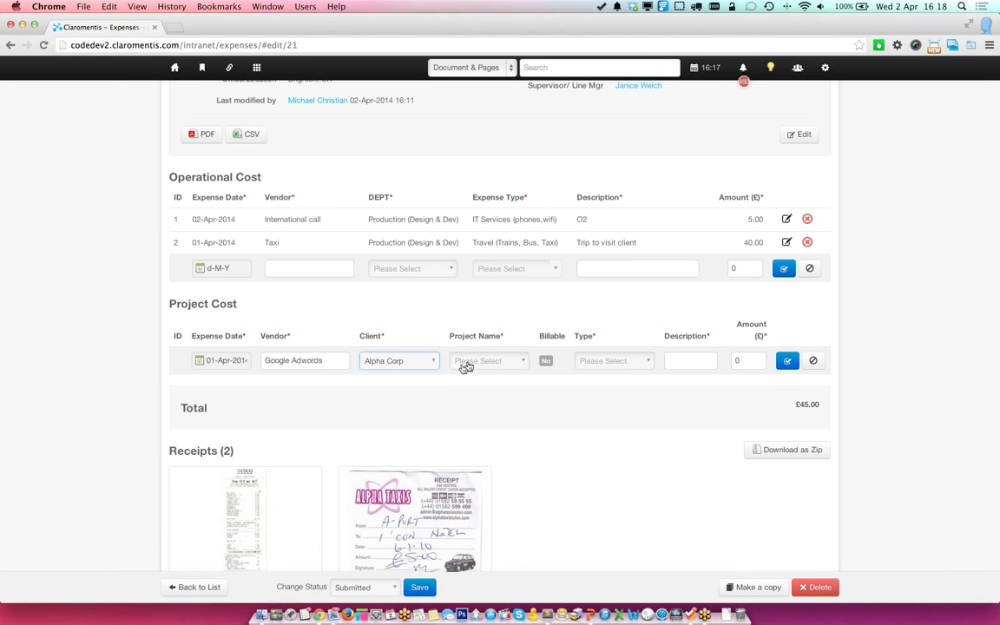
{"action": "left_click", "coordinate": [472, 362]}
{"action": "left_click", "coordinate": [480, 382]}
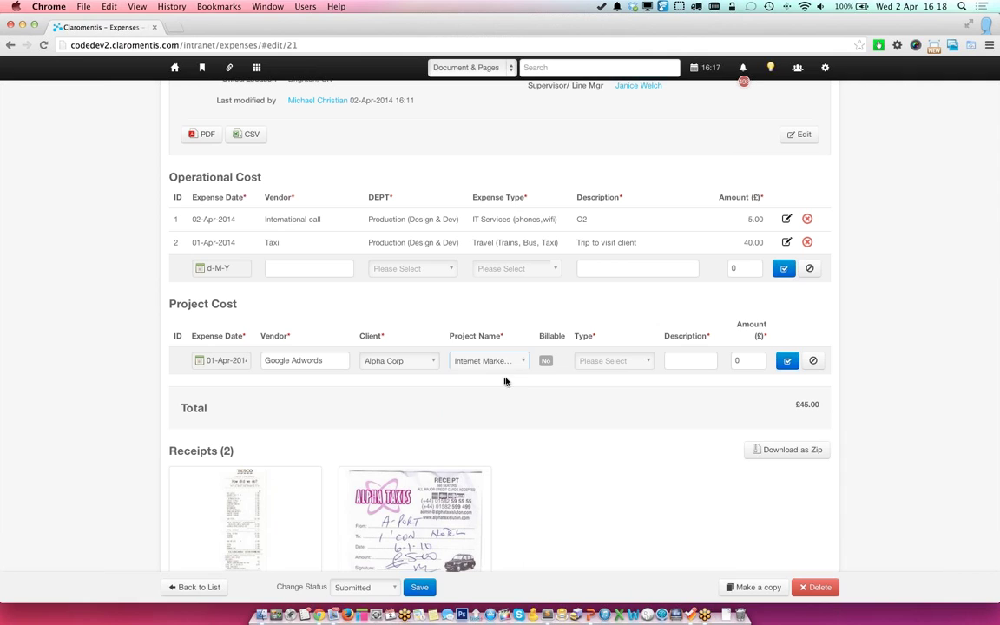
Step: Mark the project cost item billable, with type IT Services (phones,wifi), description "Google Ads" and amount 50, and save the item
{"action": "left_click", "coordinate": [546, 361]}
{"action": "left_click", "coordinate": [613, 362]}
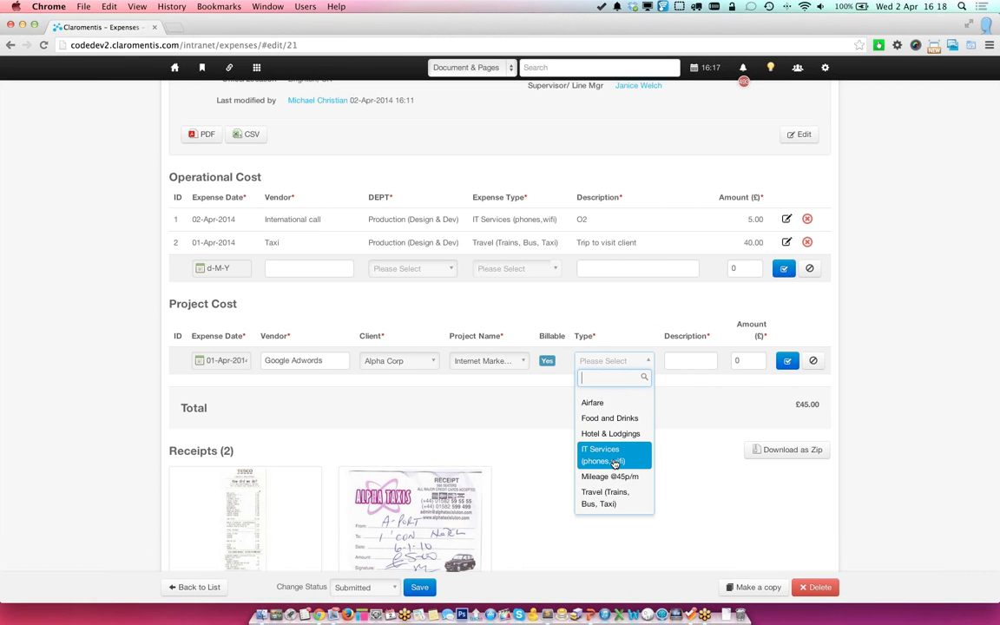
{"action": "left_click", "coordinate": [682, 360]}
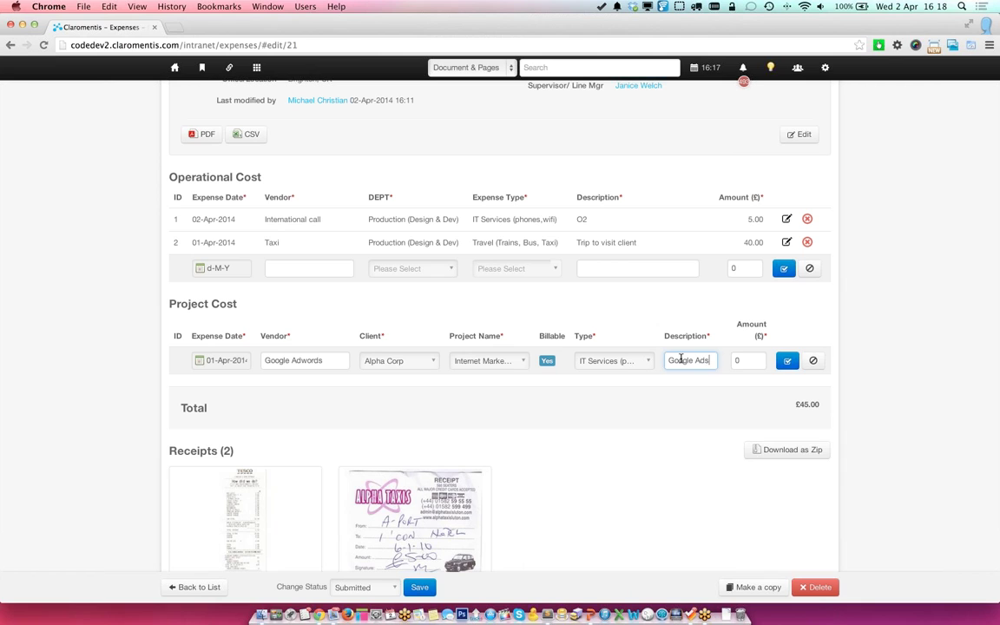
{"action": "key", "text": "Tab"}
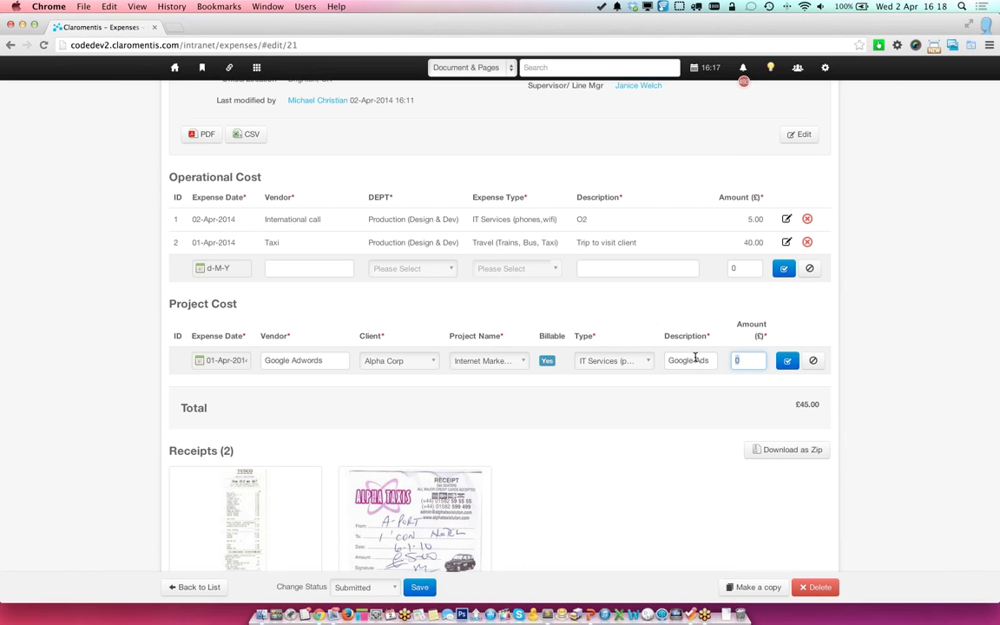
{"action": "type", "text": "50"}
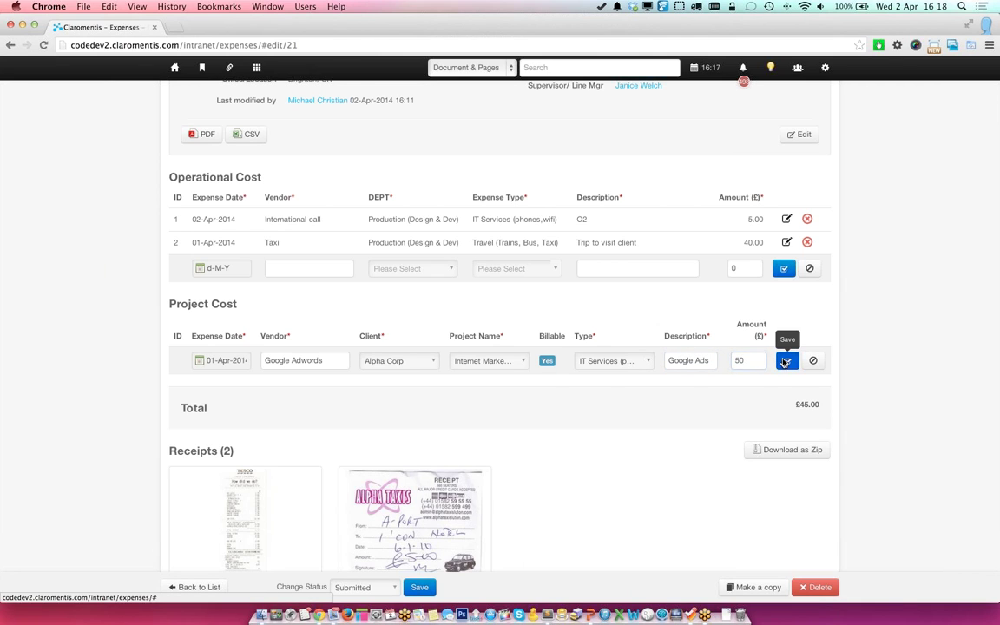
{"action": "left_click", "coordinate": [784, 361]}
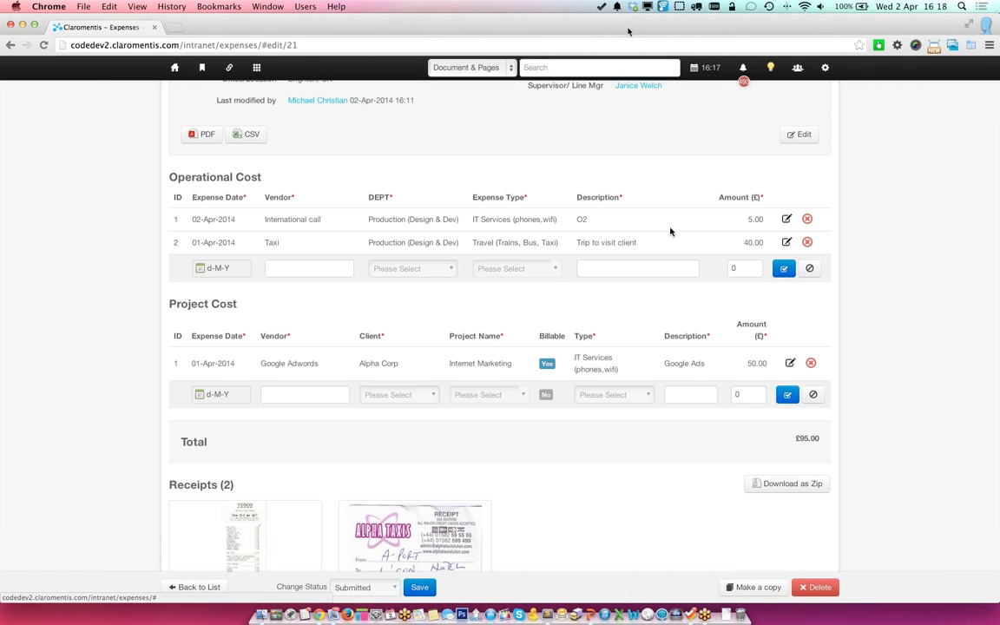
Step: Save the April 2014 expense sheet, keeping its Submitted status
{"action": "scroll", "coordinate": [666, 229], "scroll_direction": "up", "scroll_amount": 3}
{"action": "scroll", "coordinate": [668, 232], "scroll_direction": "down", "scroll_amount": 2}
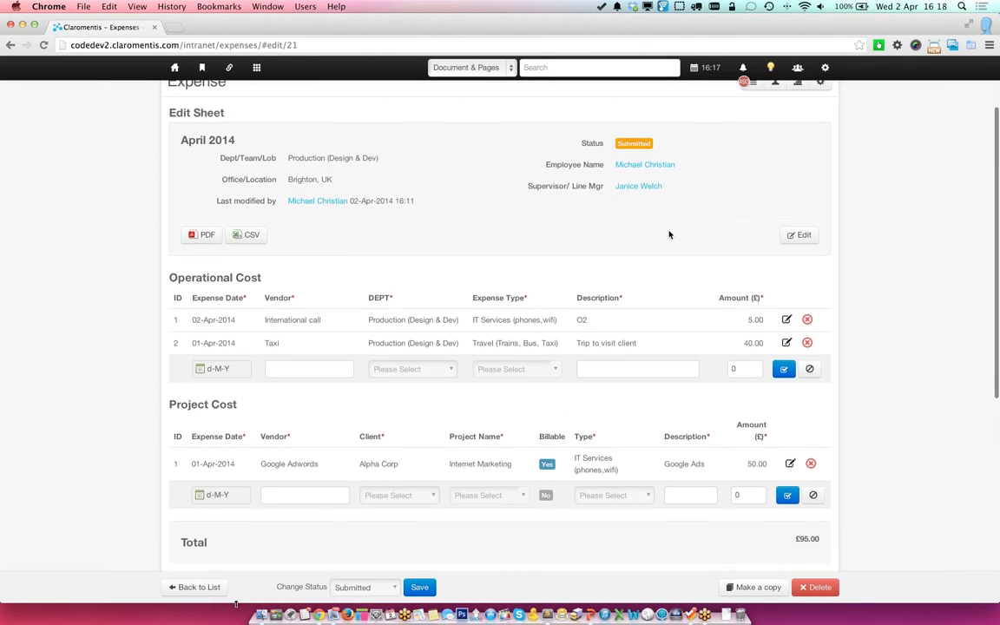
{"action": "left_click", "coordinate": [426, 588]}
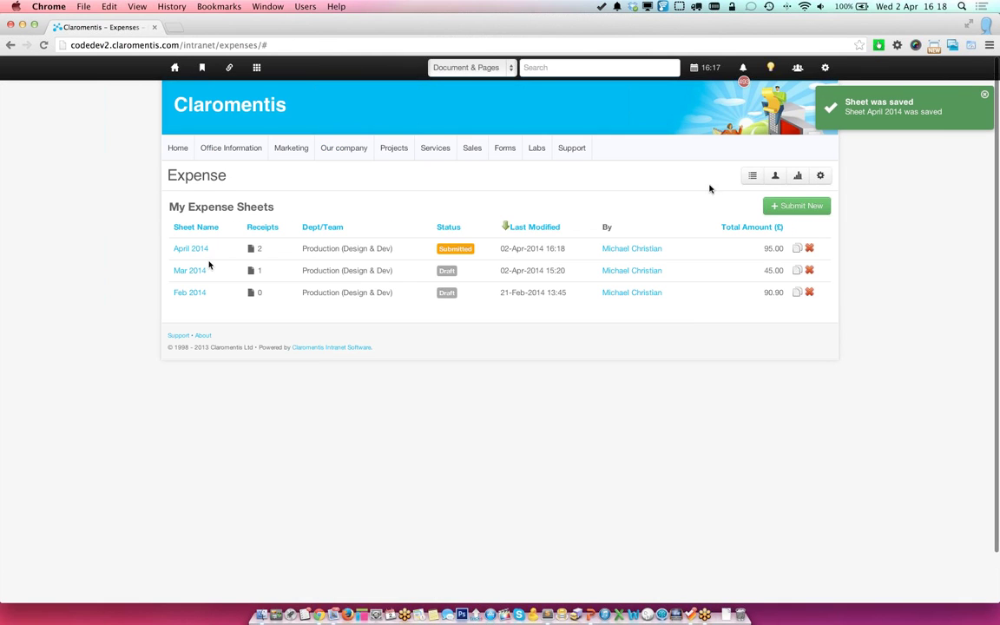
Step: Check the Status filter options in the expense item report and return to the list of expense sheets
{"action": "left_click", "coordinate": [799, 176]}
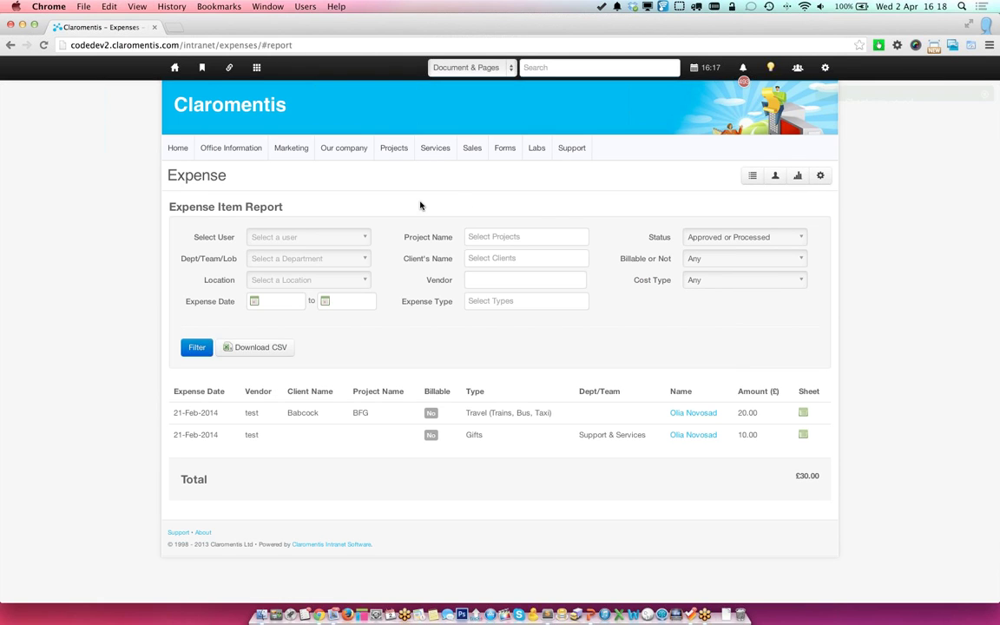
{"action": "left_click", "coordinate": [729, 239]}
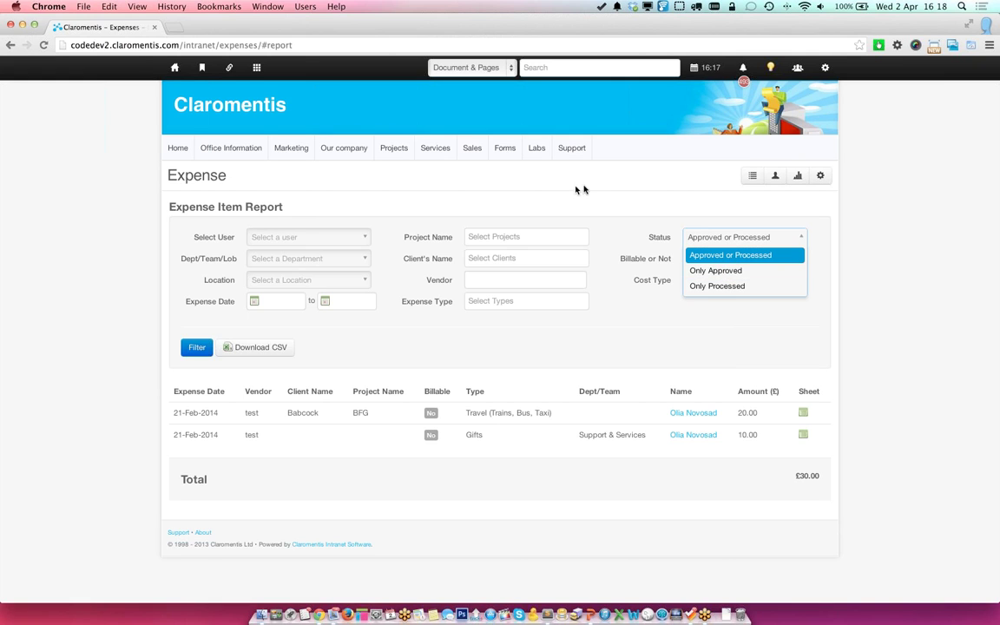
{"action": "left_click", "coordinate": [604, 191]}
{"action": "left_click", "coordinate": [752, 174]}
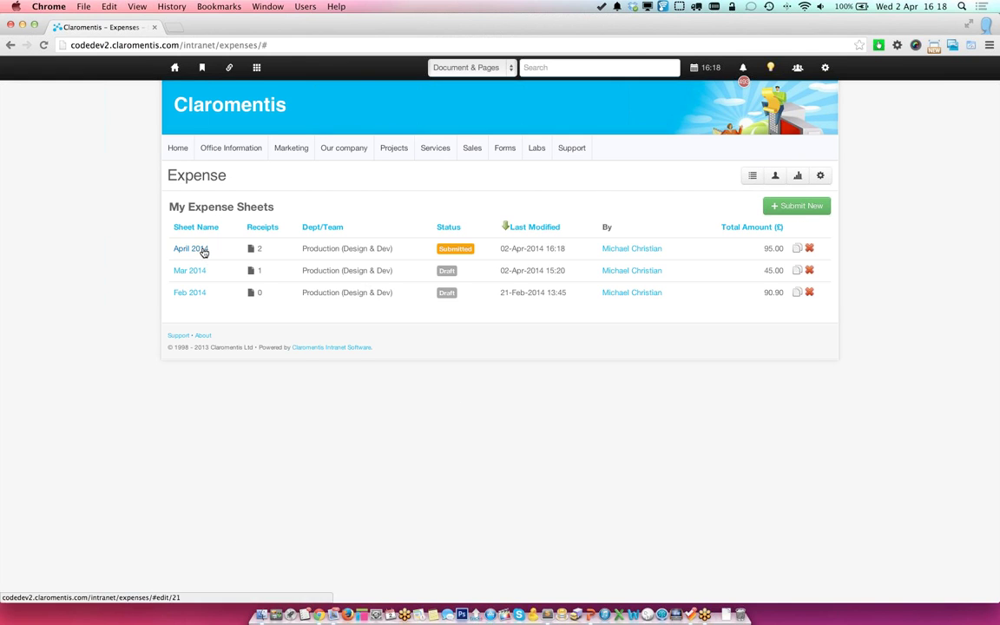
Step: Reopen the April 2014 expense sheet, change its status to Approved and save it
{"action": "left_click", "coordinate": [202, 249]}
{"action": "scroll", "coordinate": [400, 521], "scroll_direction": "down", "scroll_amount": 4}
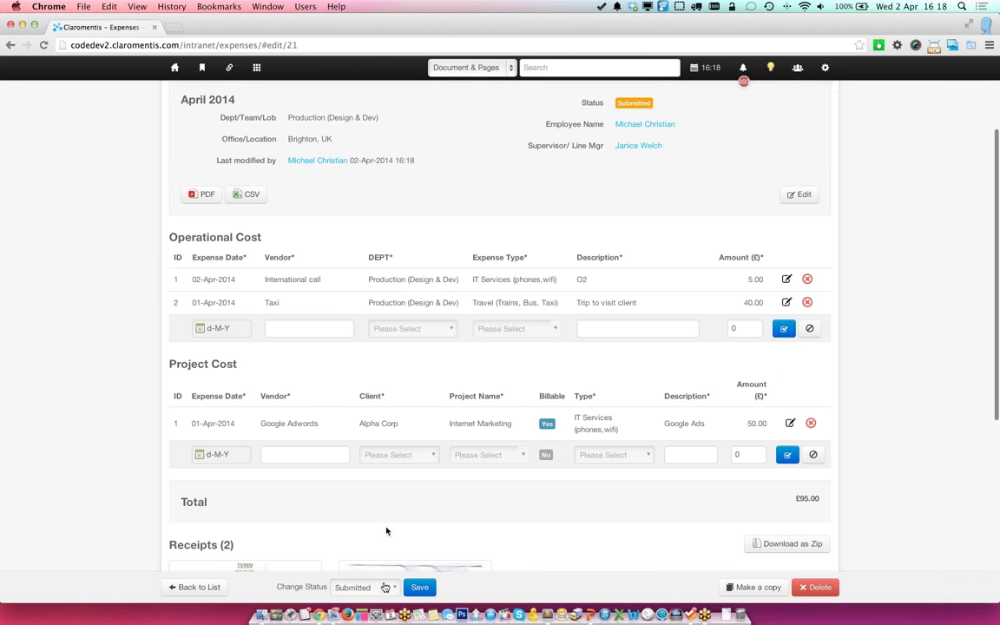
{"action": "left_click", "coordinate": [382, 588]}
{"action": "left_click", "coordinate": [375, 538]}
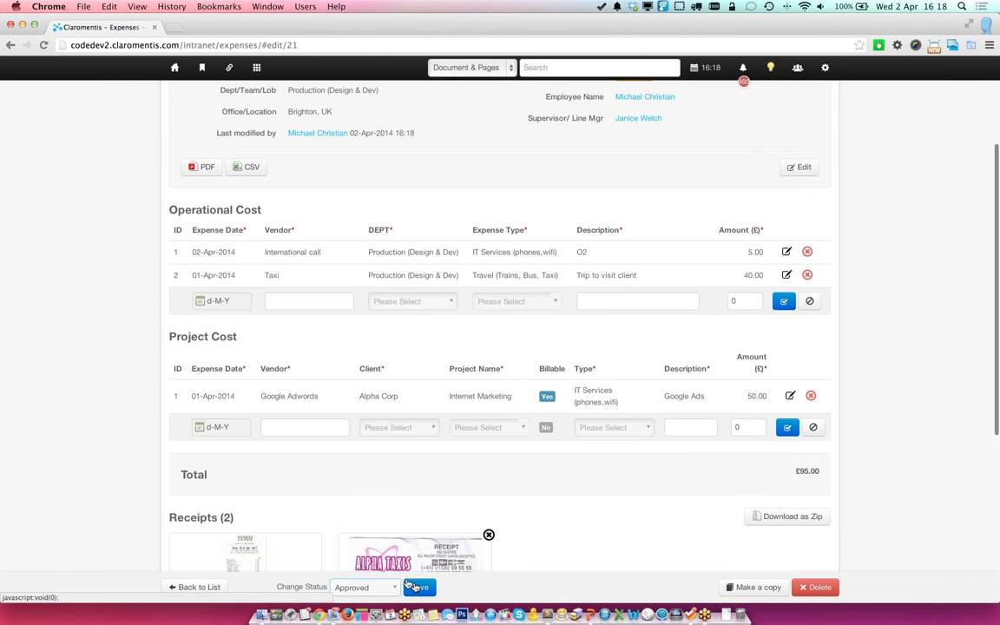
{"action": "left_click", "coordinate": [419, 587]}
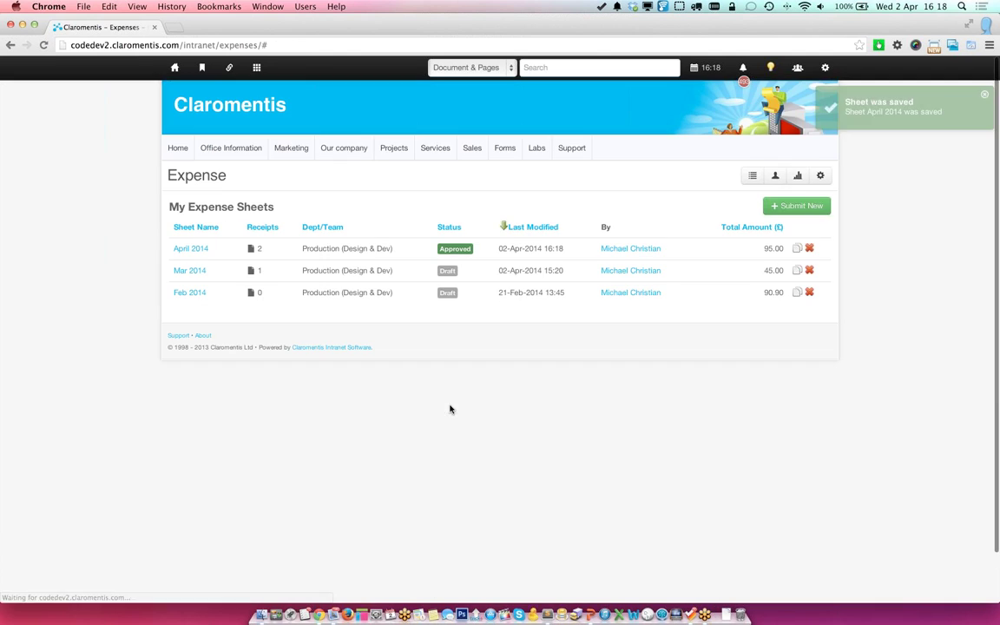
Step: Open the expense item report and filter it by the project Internet Marketing
{"action": "left_click", "coordinate": [797, 176]}
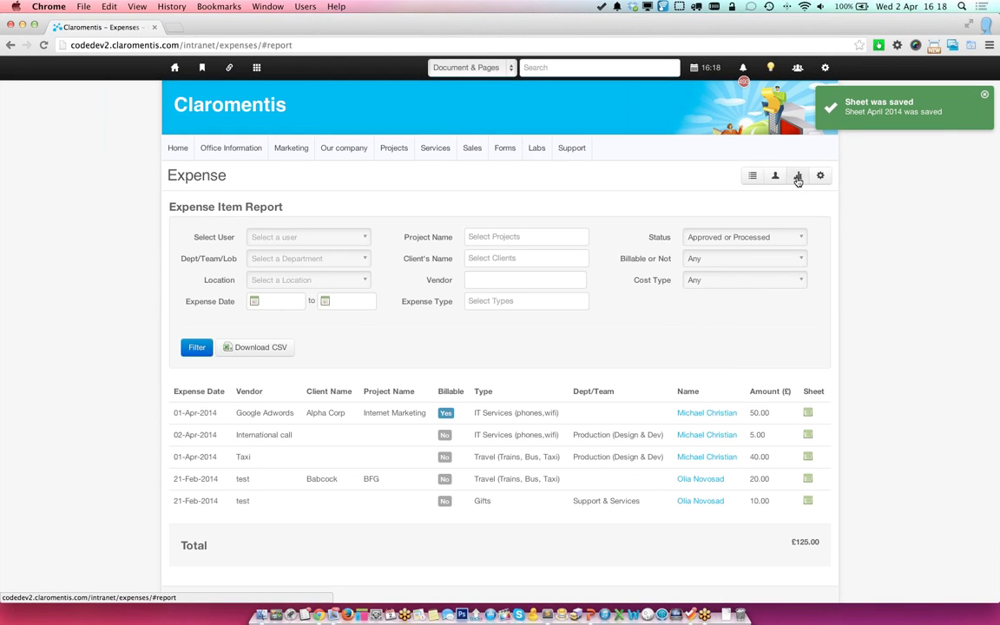
{"action": "left_click", "coordinate": [495, 236]}
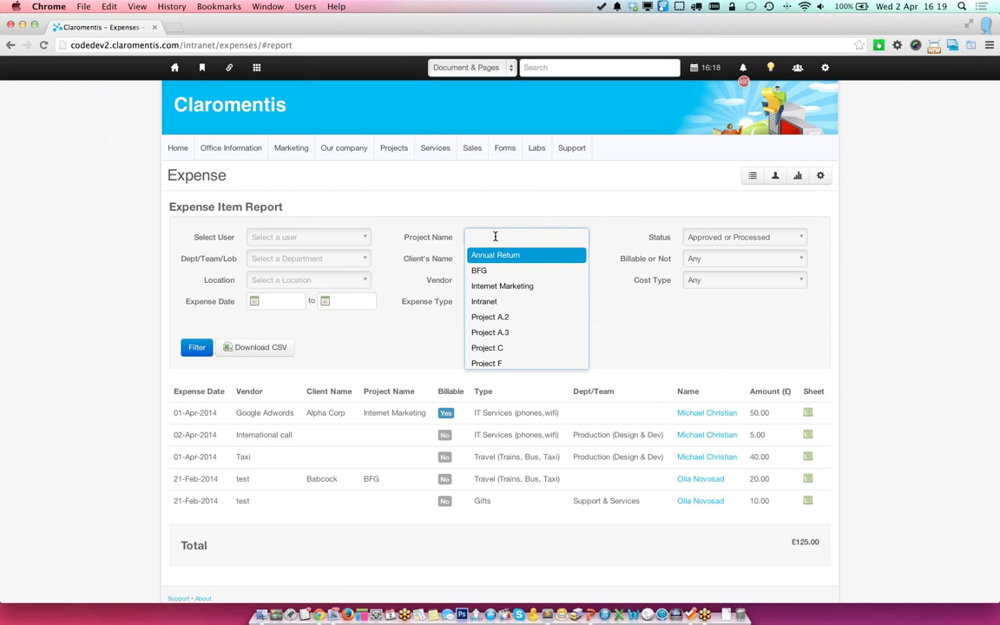
{"action": "key", "text": "Down"}
{"action": "key", "text": "Down"}
{"action": "key", "text": "Return"}
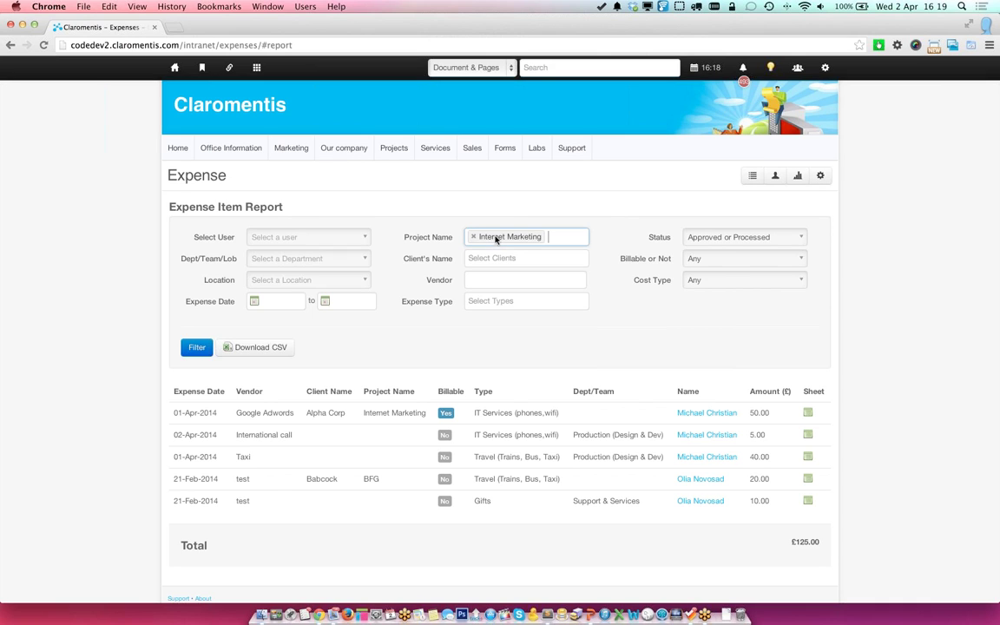
{"action": "left_click", "coordinate": [197, 346]}
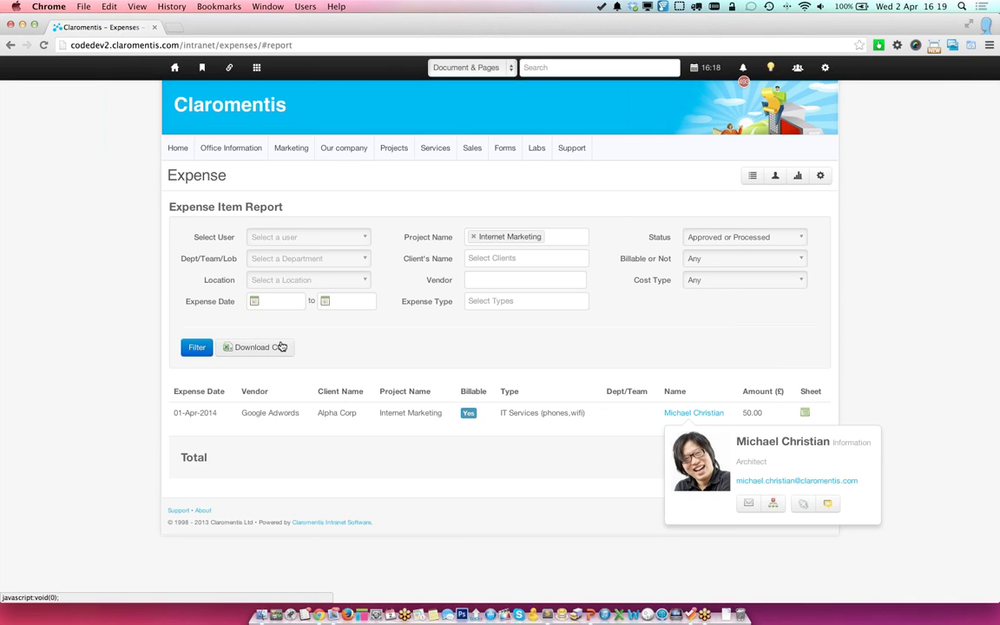
Step: Replace the report's project filter with the client Alpha Corp, apply the filter and download the report as CSV
{"action": "left_click", "coordinate": [472, 239]}
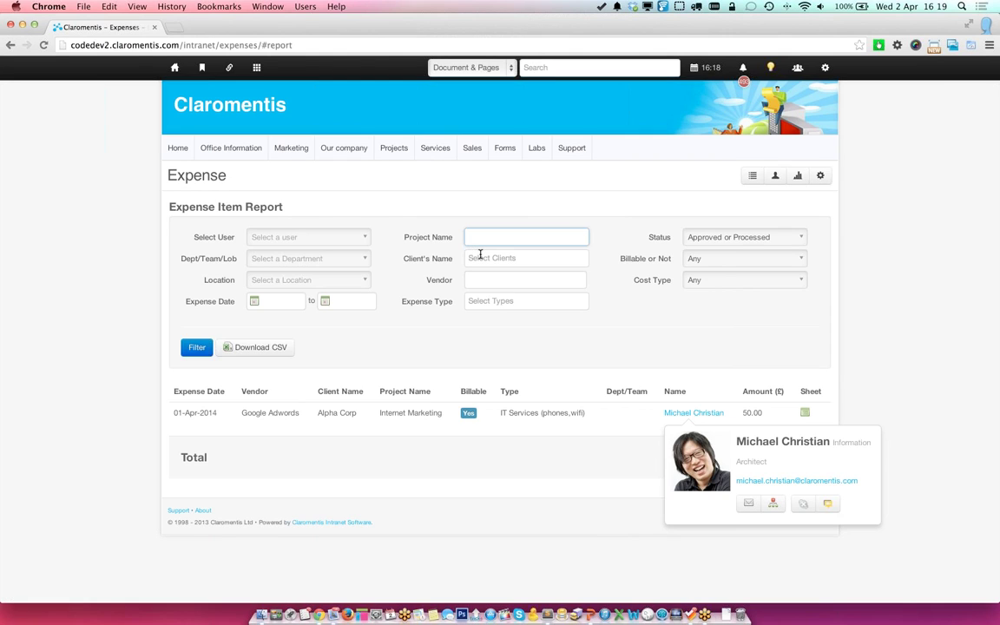
{"action": "left_click", "coordinate": [486, 258]}
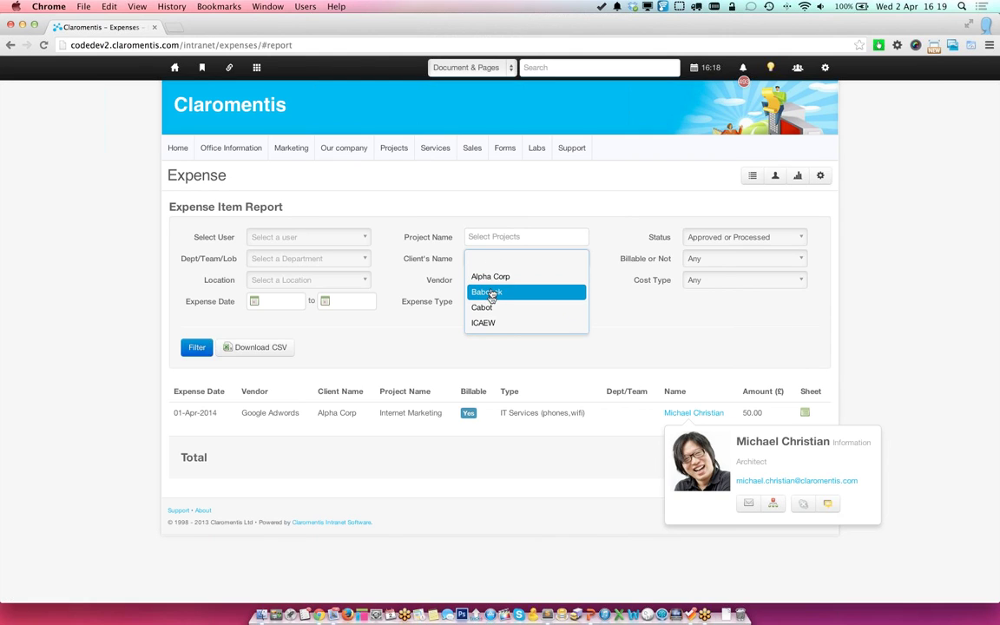
{"action": "left_click", "coordinate": [493, 276]}
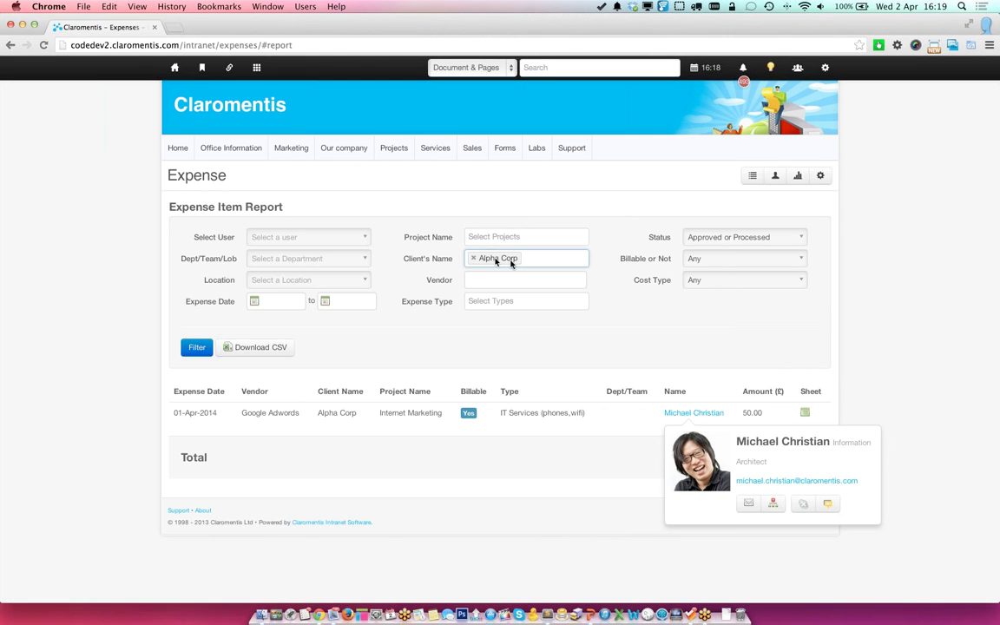
{"action": "left_click", "coordinate": [198, 348]}
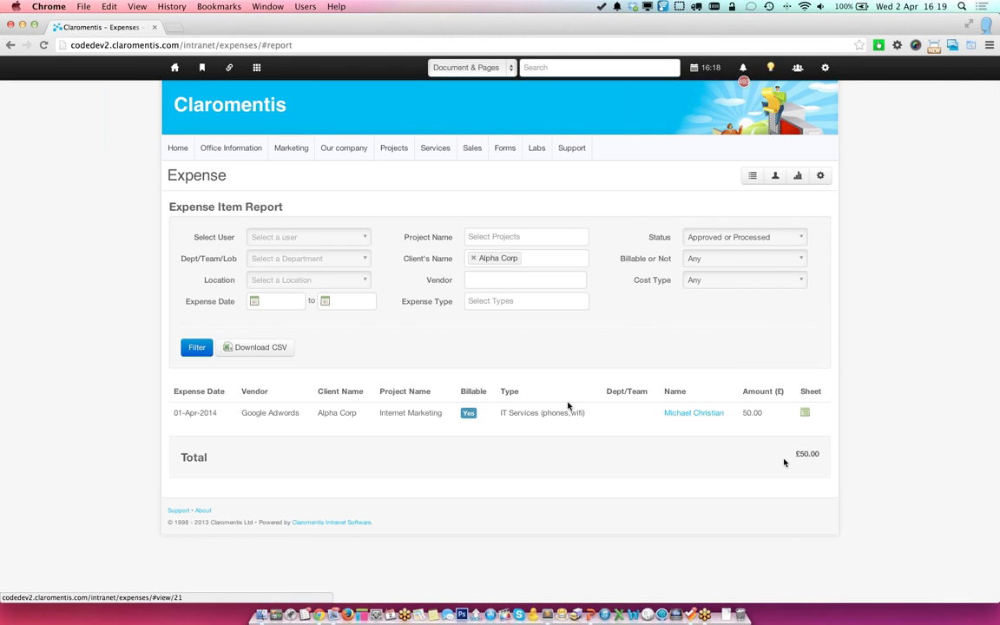
{"action": "left_click", "coordinate": [265, 348]}
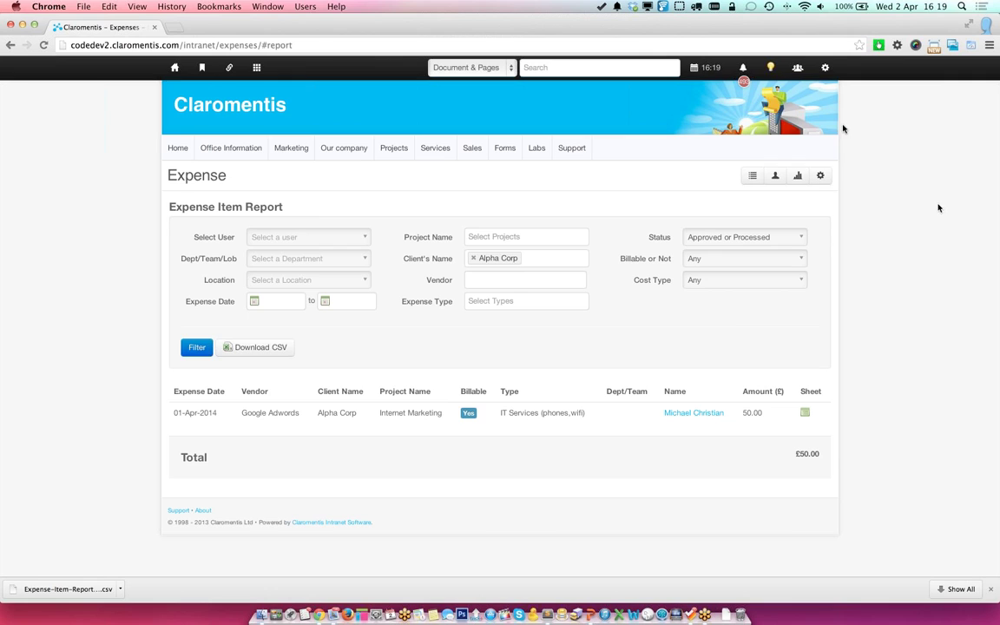
Step: Return to the intranet home page and open the Gallery application
{"action": "left_click", "coordinate": [178, 149]}
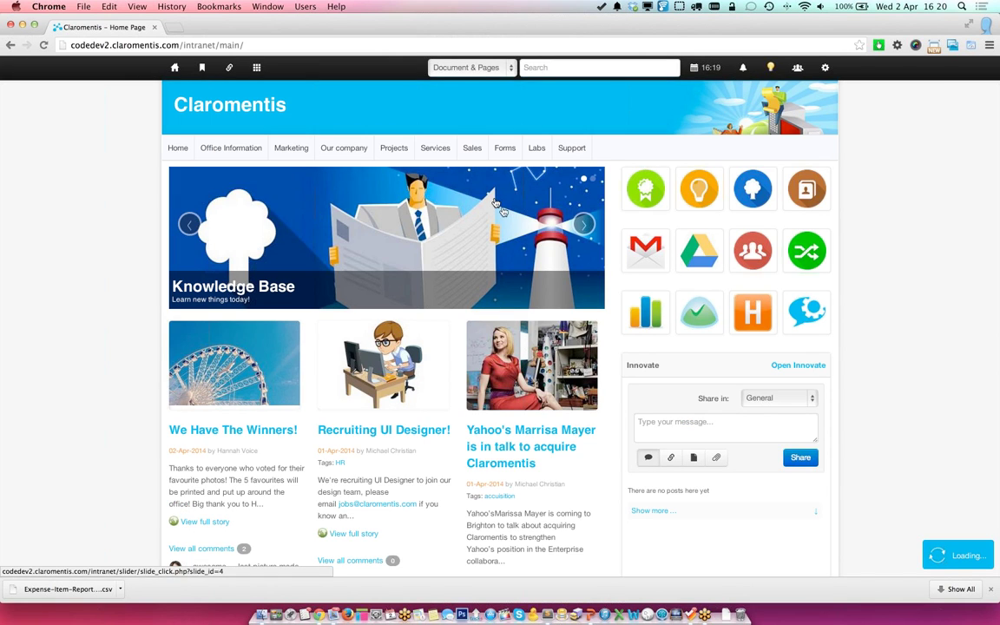
{"action": "mouse_move", "coordinate": [355, 151]}
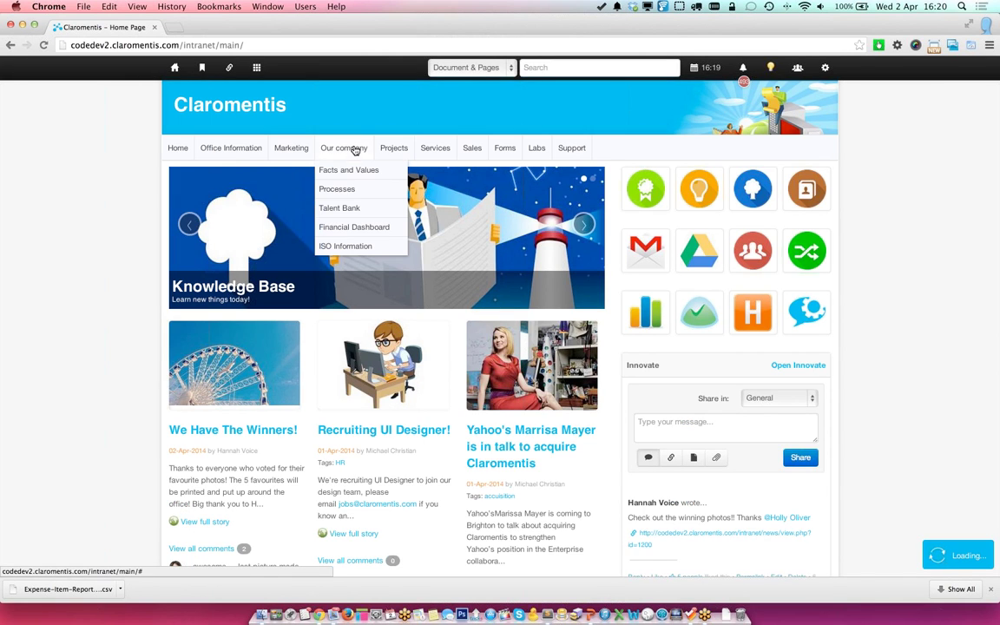
{"action": "left_click", "coordinate": [256, 68]}
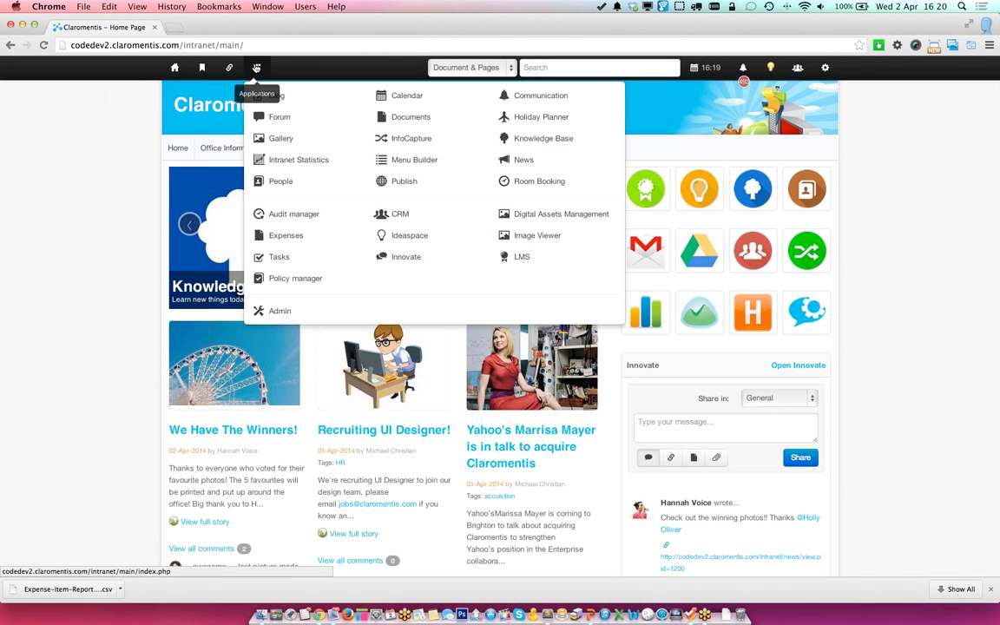
{"action": "left_click", "coordinate": [278, 138]}
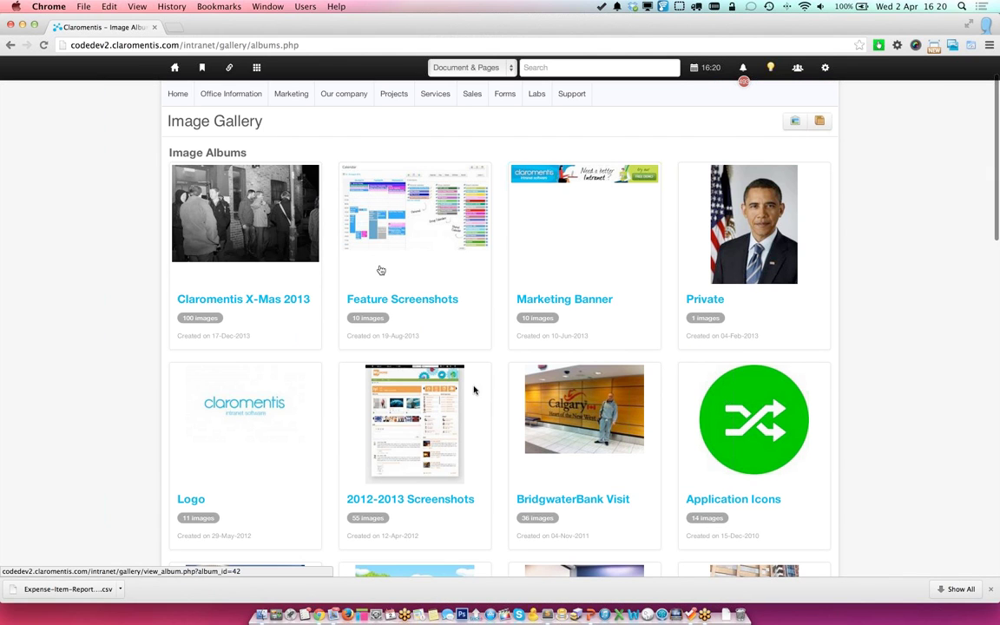
Step: Look through the image albums, open the Claromentis X-Mas 2013 album and view its images
{"action": "scroll", "coordinate": [259, 237], "scroll_direction": "down", "scroll_amount": 3}
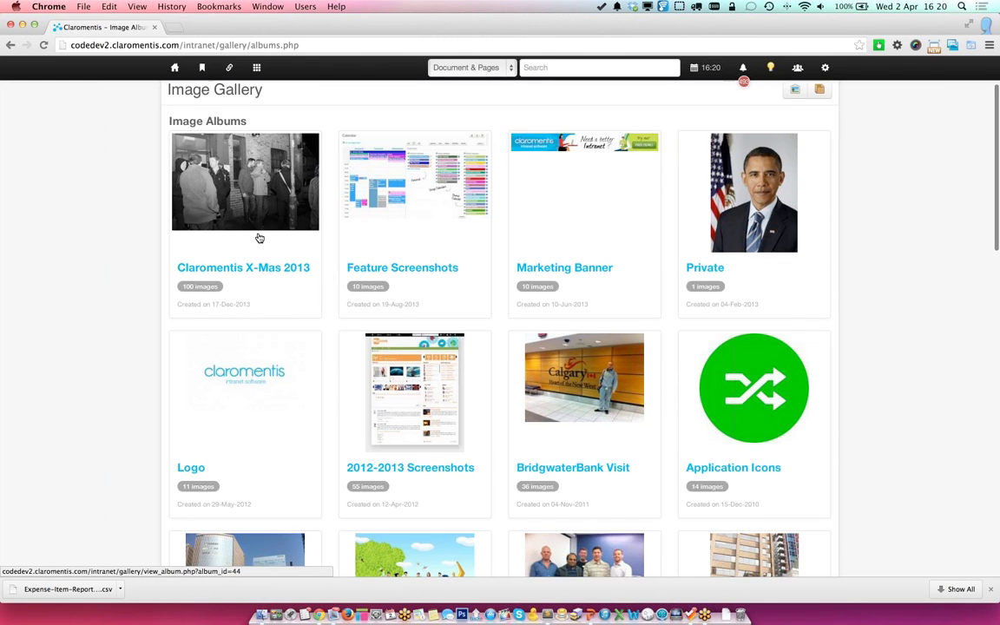
{"action": "scroll", "coordinate": [252, 248], "scroll_direction": "up", "scroll_amount": 3}
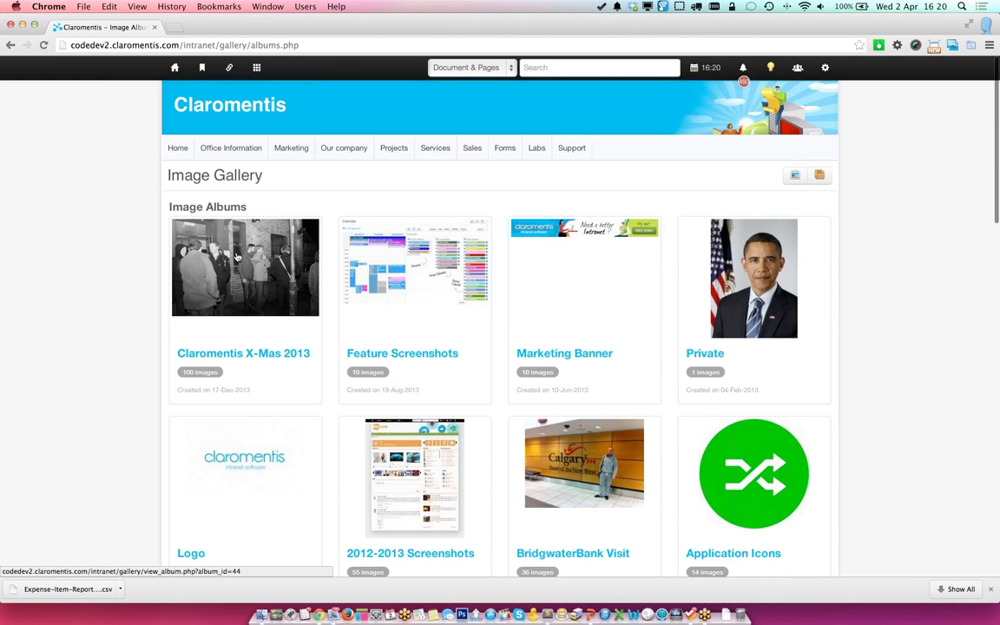
{"action": "left_click", "coordinate": [237, 257]}
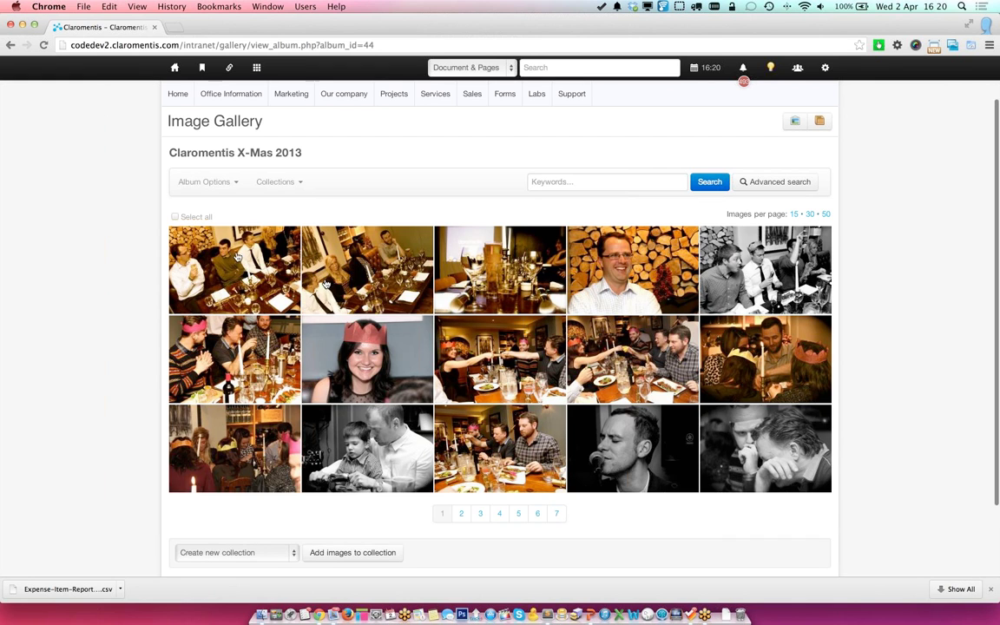
{"action": "scroll", "coordinate": [516, 460], "scroll_direction": "down", "scroll_amount": 3}
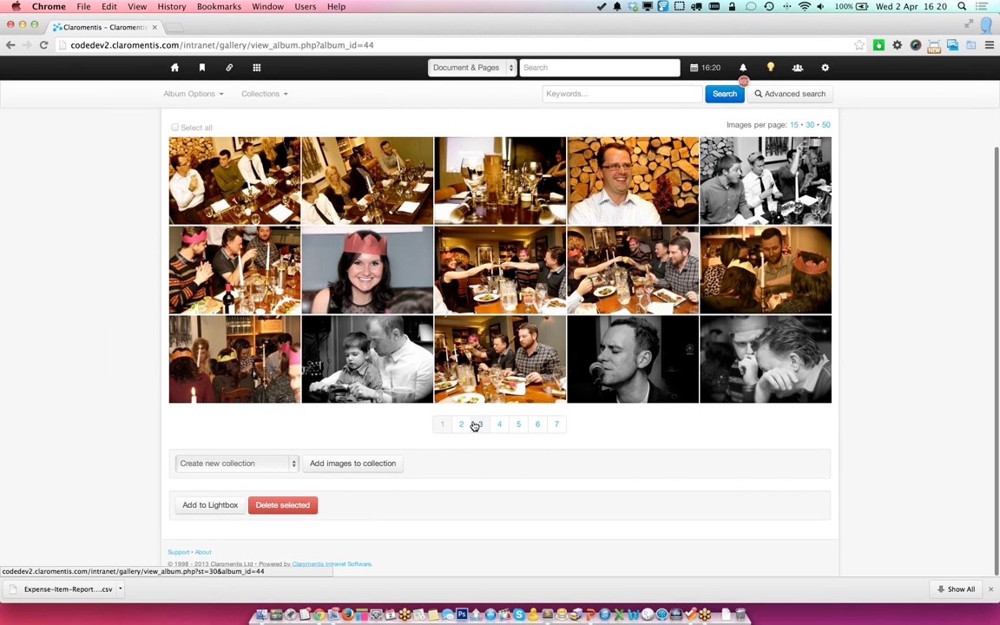
{"action": "scroll", "coordinate": [474, 425], "scroll_direction": "up", "scroll_amount": 5}
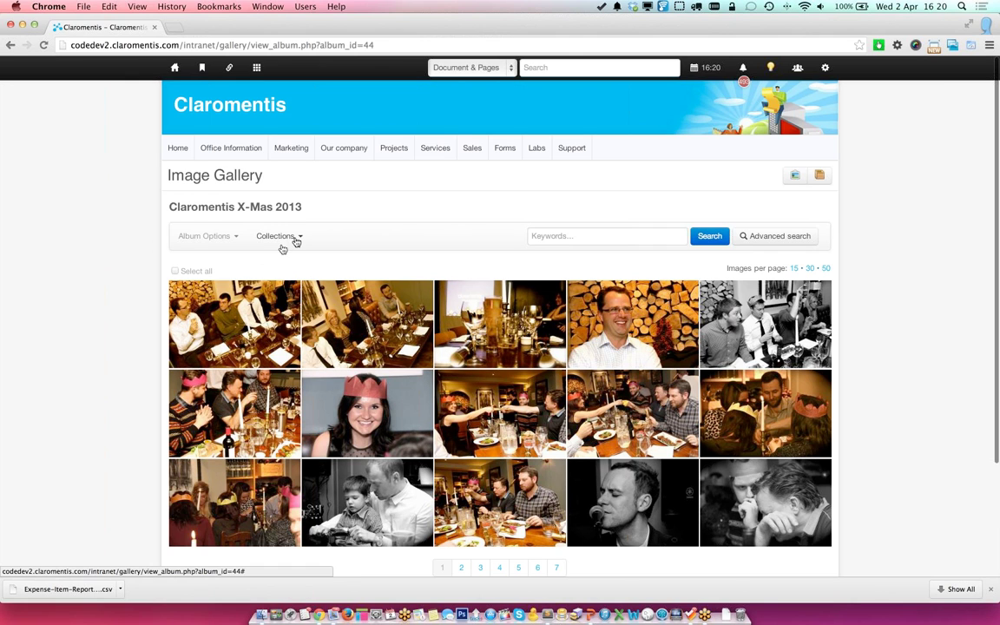
Step: Open the first image of the Claromentis X-Mas 2013 album, review its details and download sizes, and return to the album
{"action": "scroll", "coordinate": [569, 379], "scroll_direction": "down", "scroll_amount": 1}
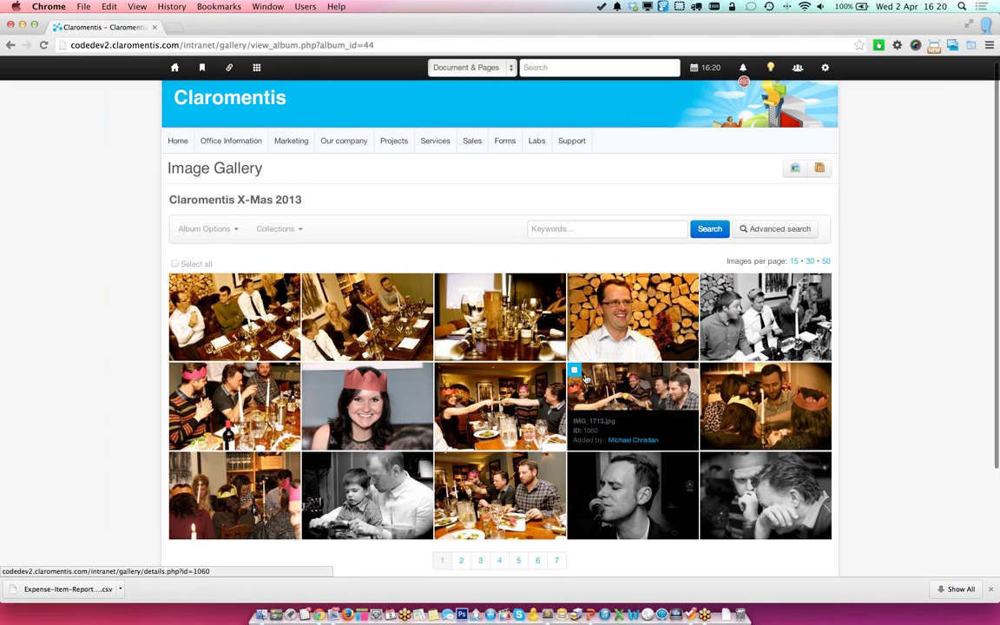
{"action": "left_click", "coordinate": [259, 297]}
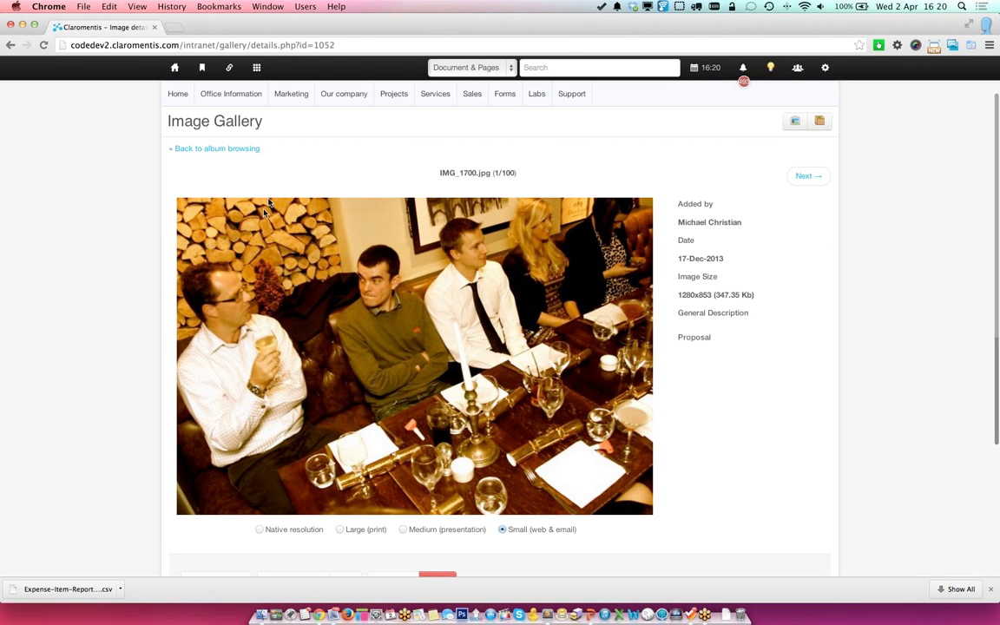
{"action": "scroll", "coordinate": [363, 289], "scroll_direction": "down", "scroll_amount": 3}
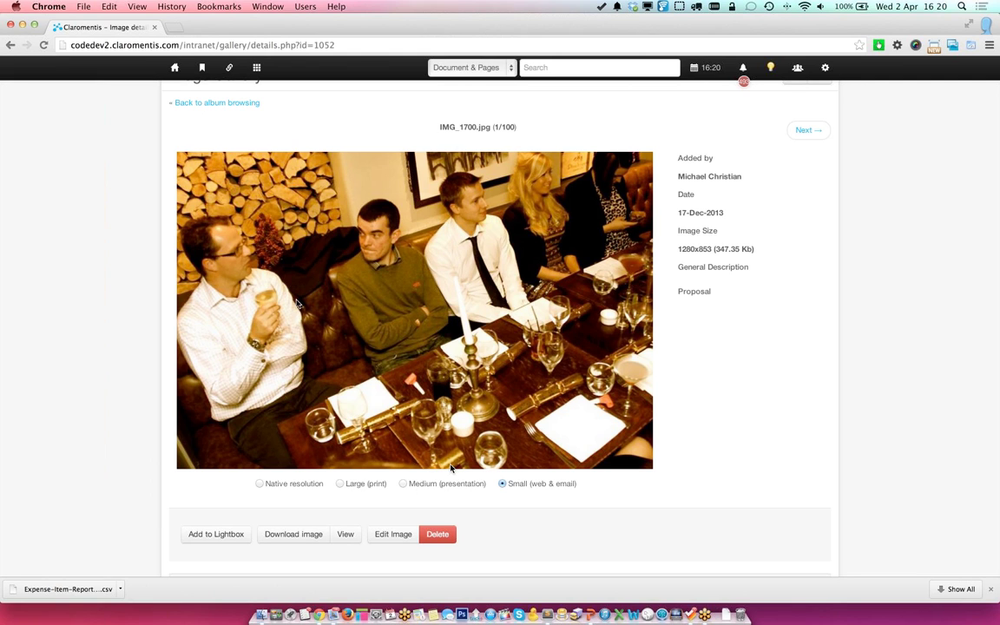
{"action": "scroll", "coordinate": [182, 234], "scroll_direction": "up", "scroll_amount": 1}
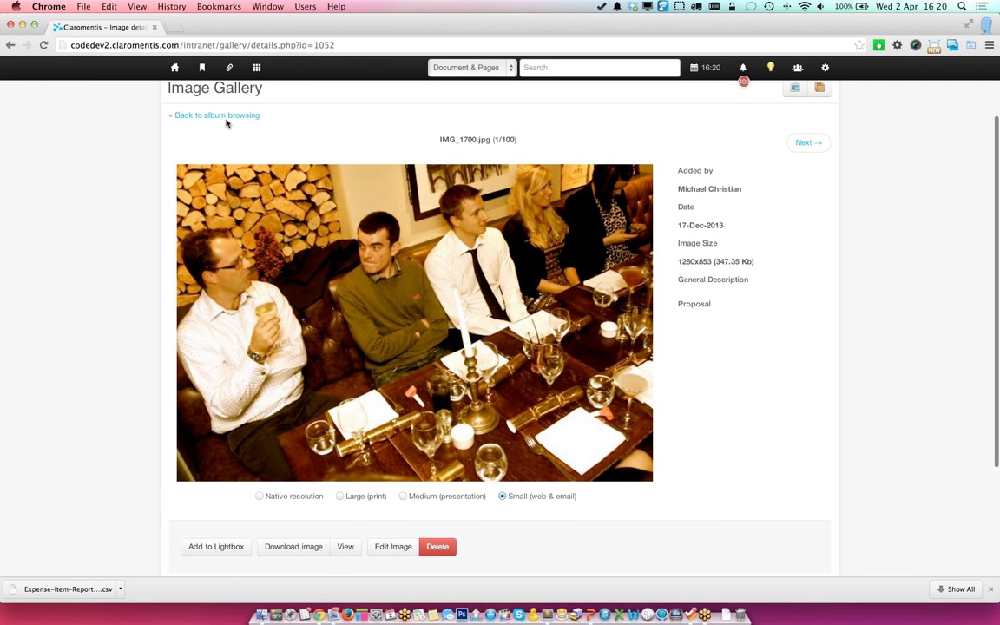
{"action": "left_click", "coordinate": [227, 120]}
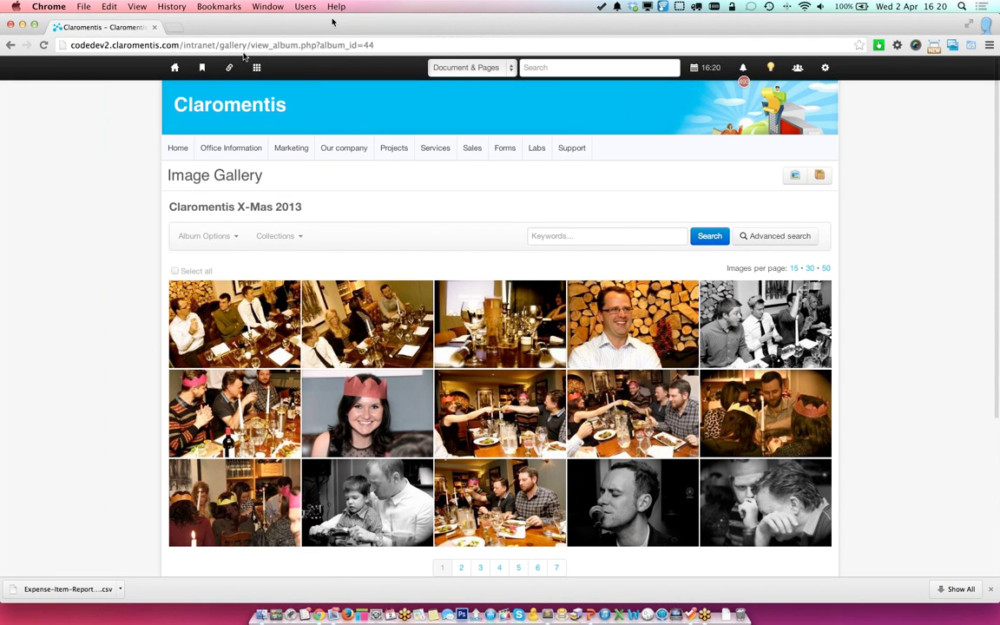
Step: Open the Digital Assets Management application and look through the assets in the Logo & Branding category
{"action": "left_click", "coordinate": [257, 67]}
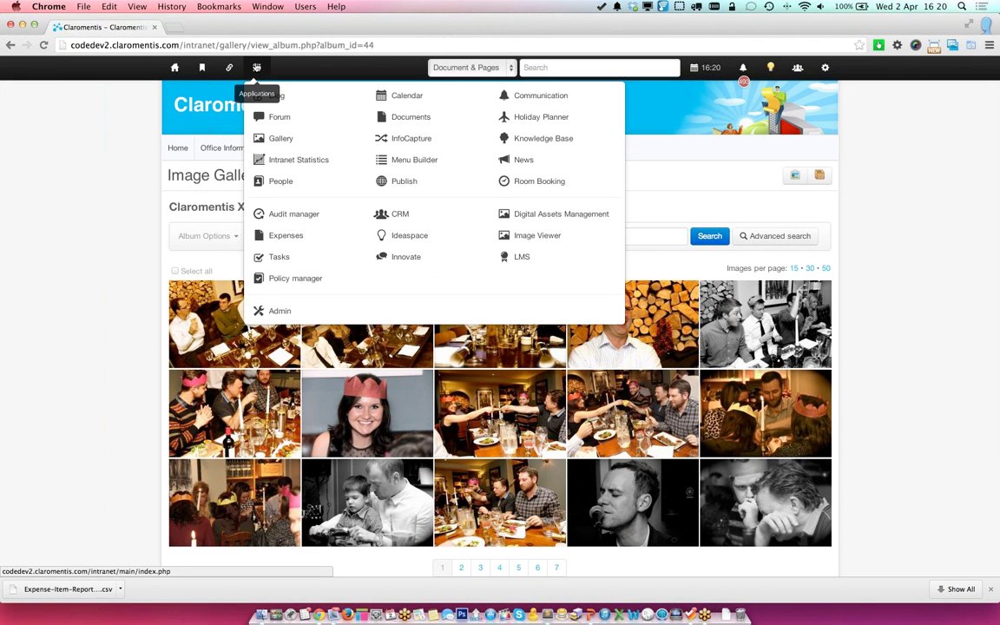
{"action": "left_click", "coordinate": [582, 218]}
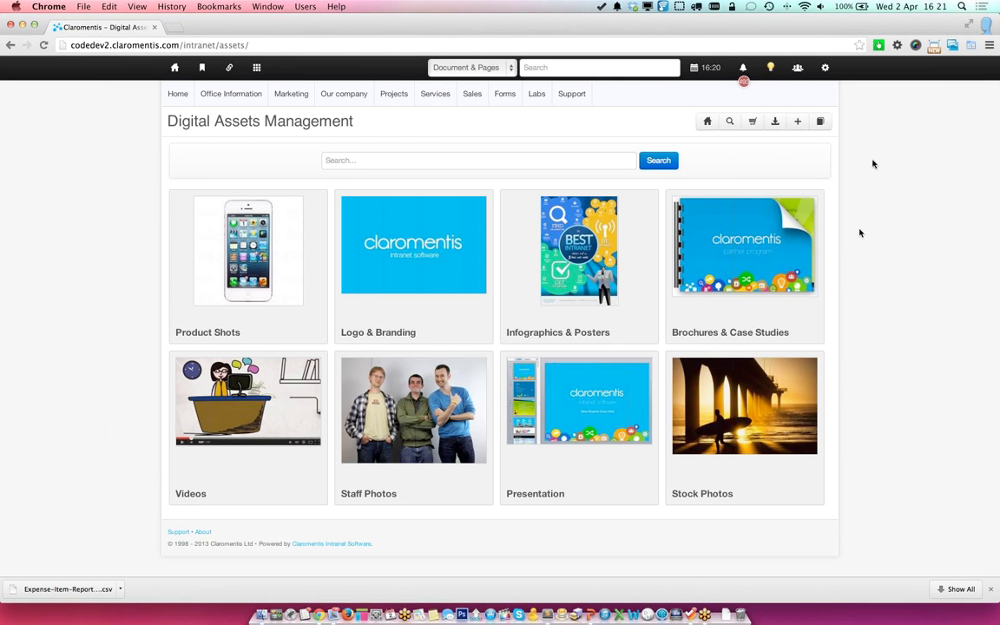
{"action": "left_click", "coordinate": [415, 241]}
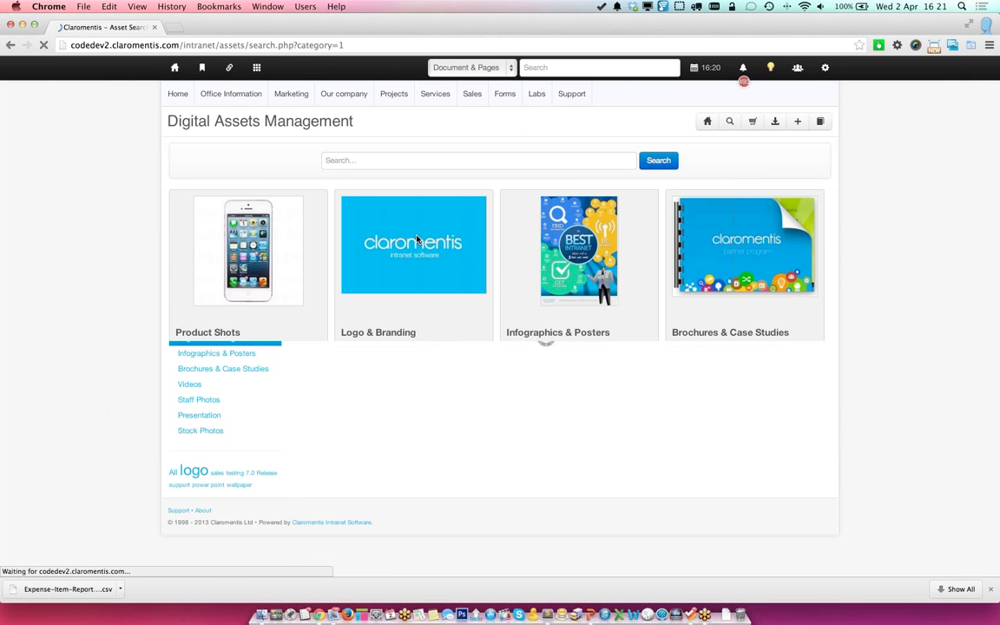
{"action": "scroll", "coordinate": [461, 230], "scroll_direction": "down", "scroll_amount": 4}
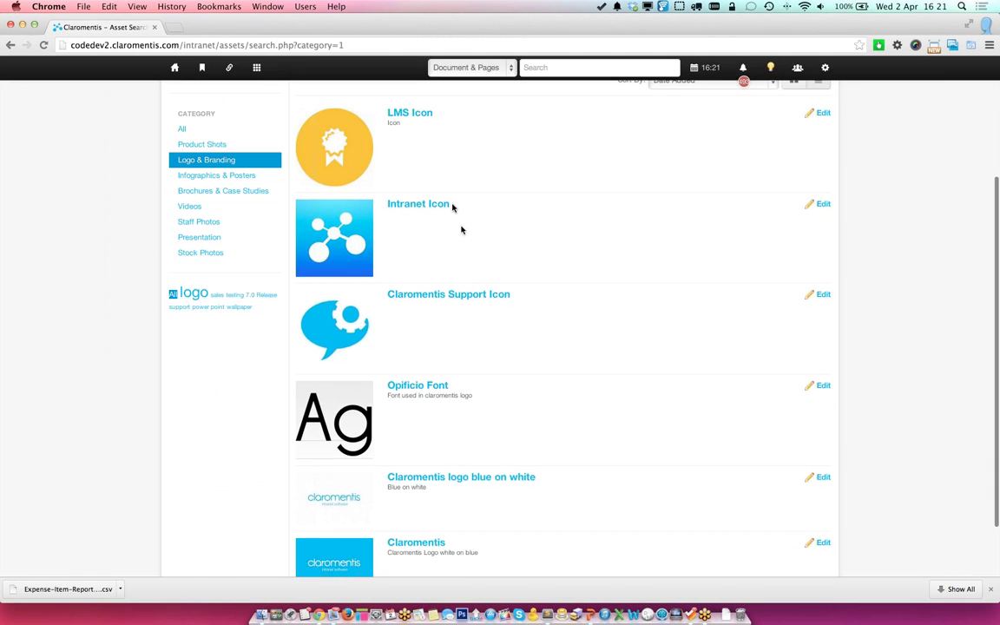
{"action": "scroll", "coordinate": [450, 198], "scroll_direction": "up", "scroll_amount": 3}
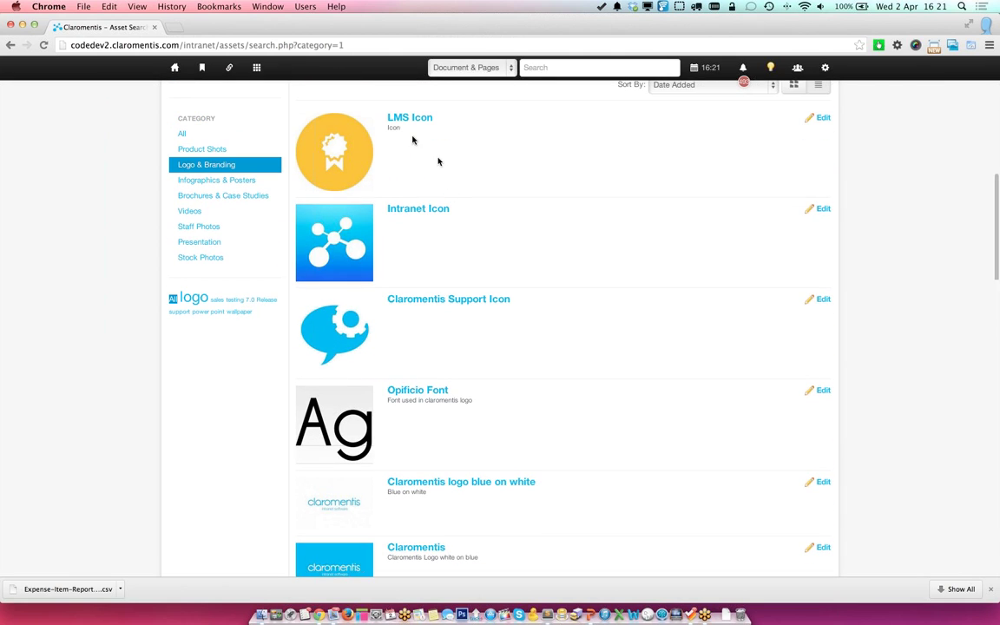
{"action": "scroll", "coordinate": [435, 323], "scroll_direction": "down", "scroll_amount": 2}
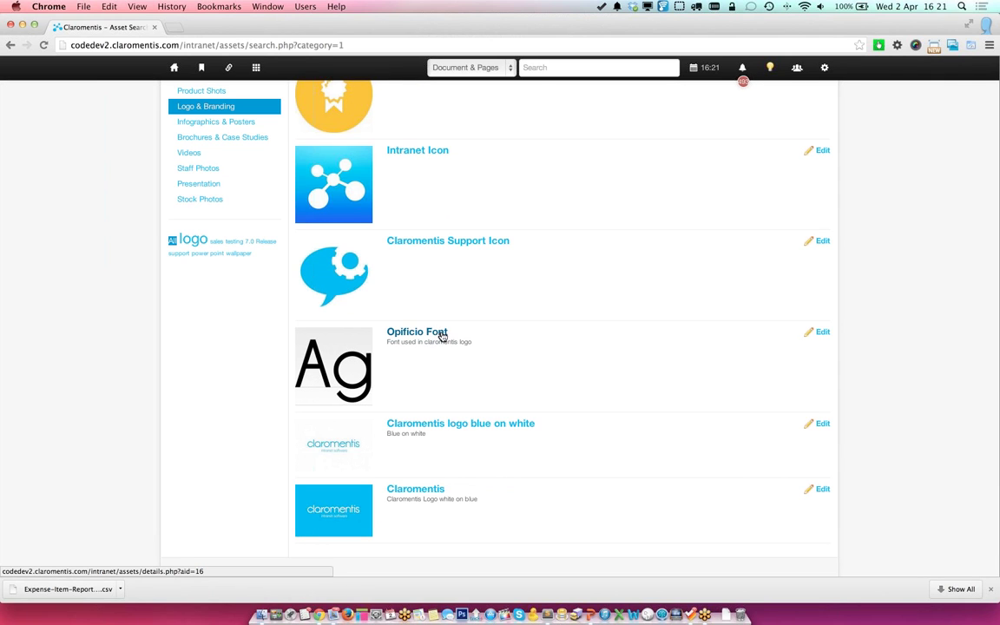
{"action": "scroll", "coordinate": [505, 379], "scroll_direction": "down", "scroll_amount": 2}
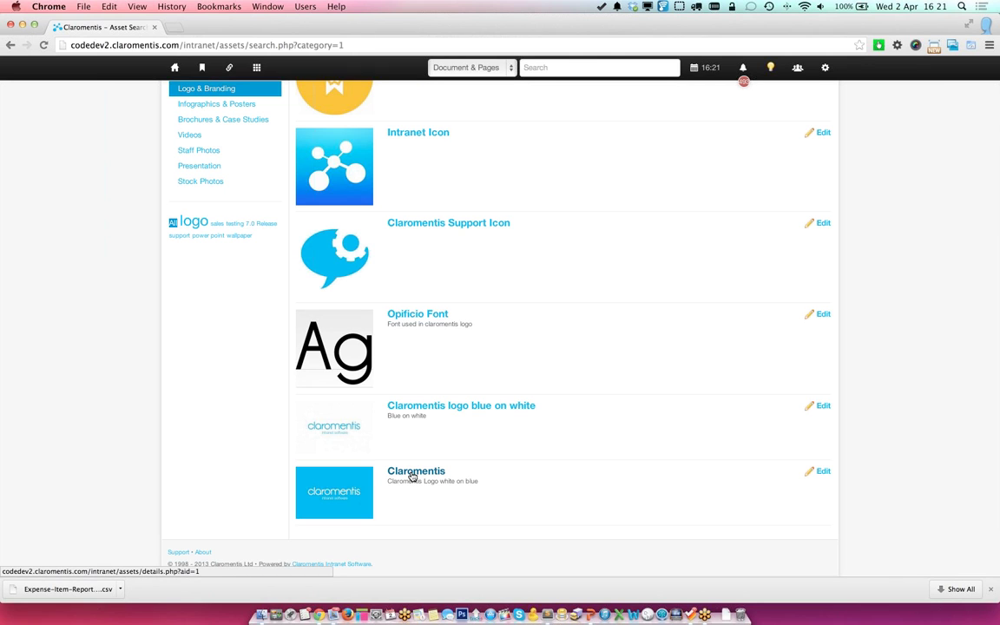
Step: Open the white-on-blue Claromentis logo asset and examine its files, view count and download count
{"action": "left_click", "coordinate": [414, 476]}
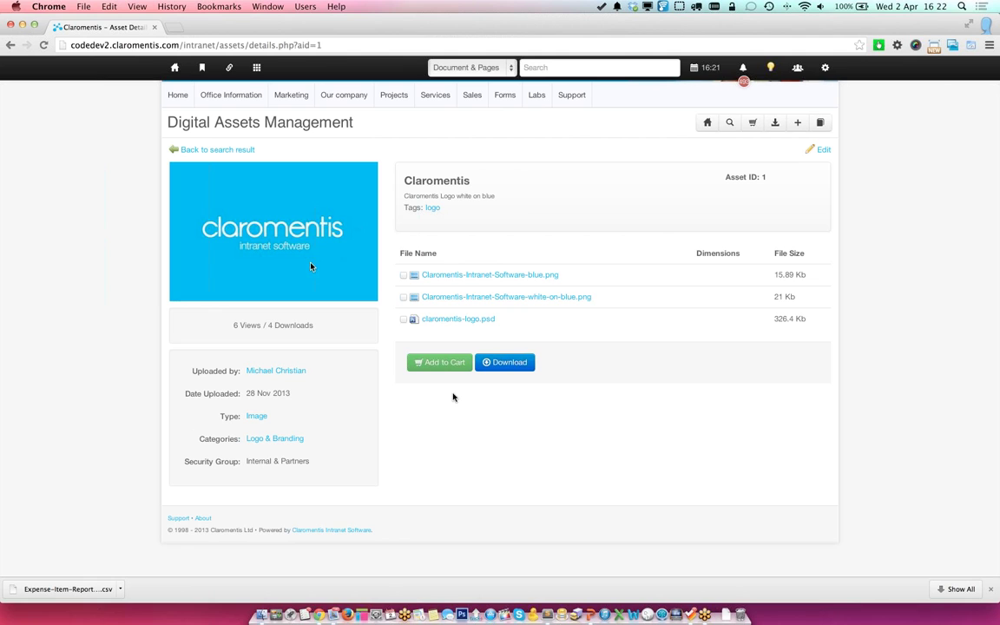
{"action": "scroll", "coordinate": [508, 420], "scroll_direction": "down", "scroll_amount": 1}
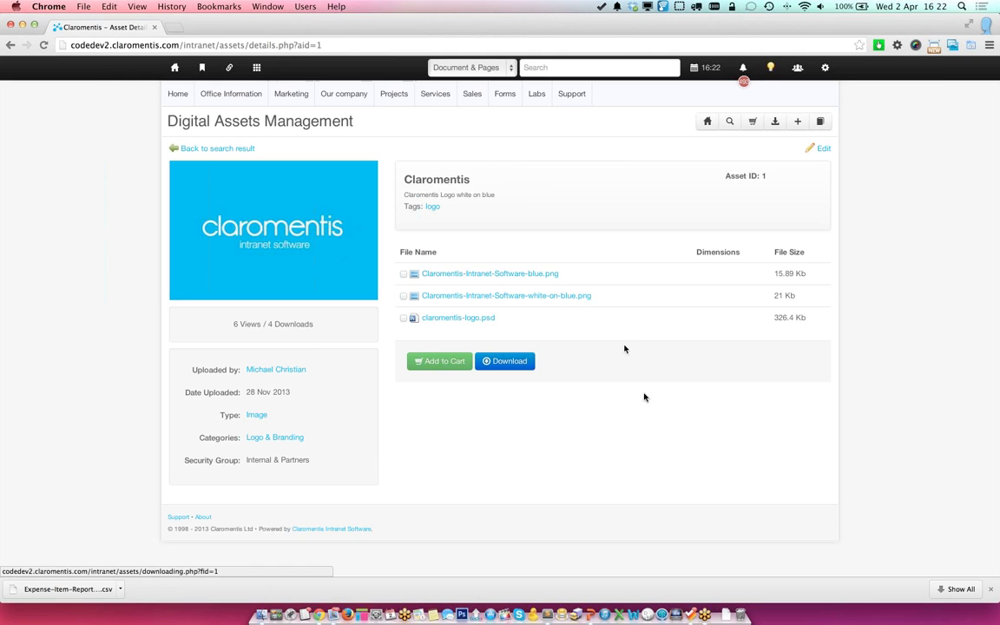
{"action": "double_click", "coordinate": [248, 323]}
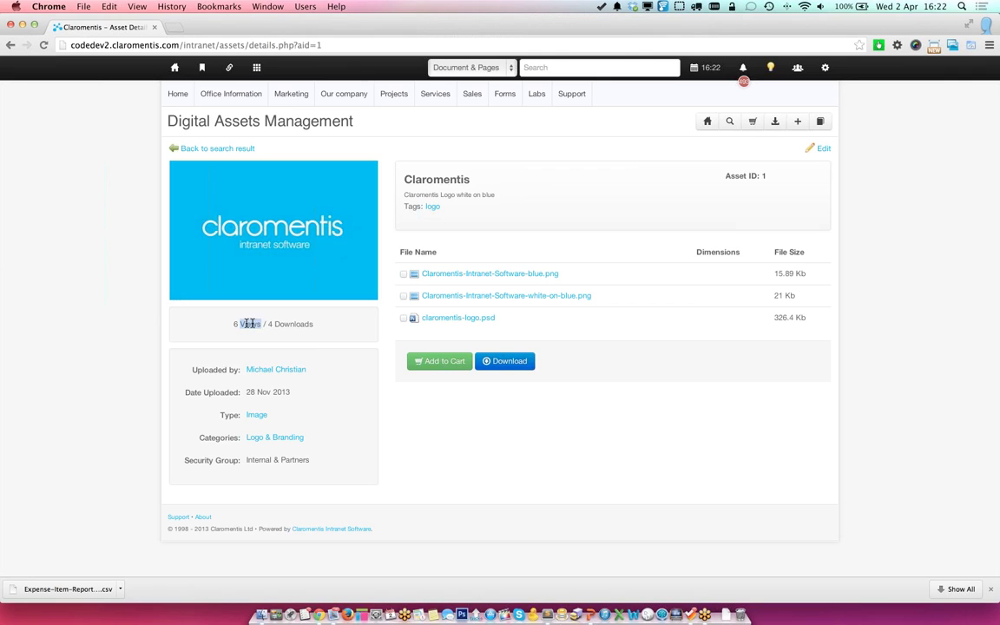
{"action": "double_click", "coordinate": [301, 324]}
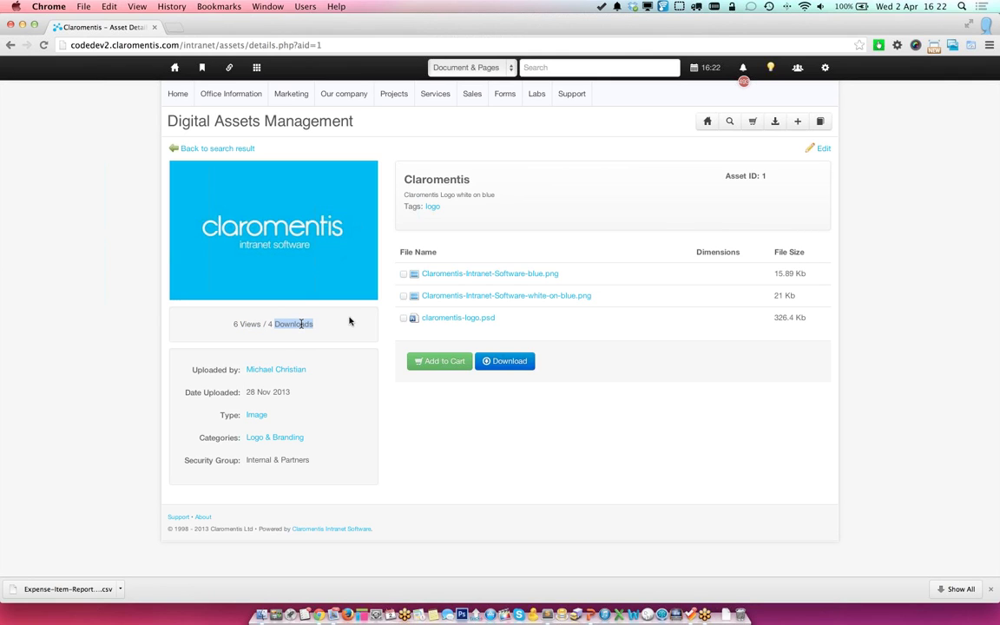
Step: Return to the Logo & Branding results, look through them and go back to the asset category overview
{"action": "left_click", "coordinate": [232, 150]}
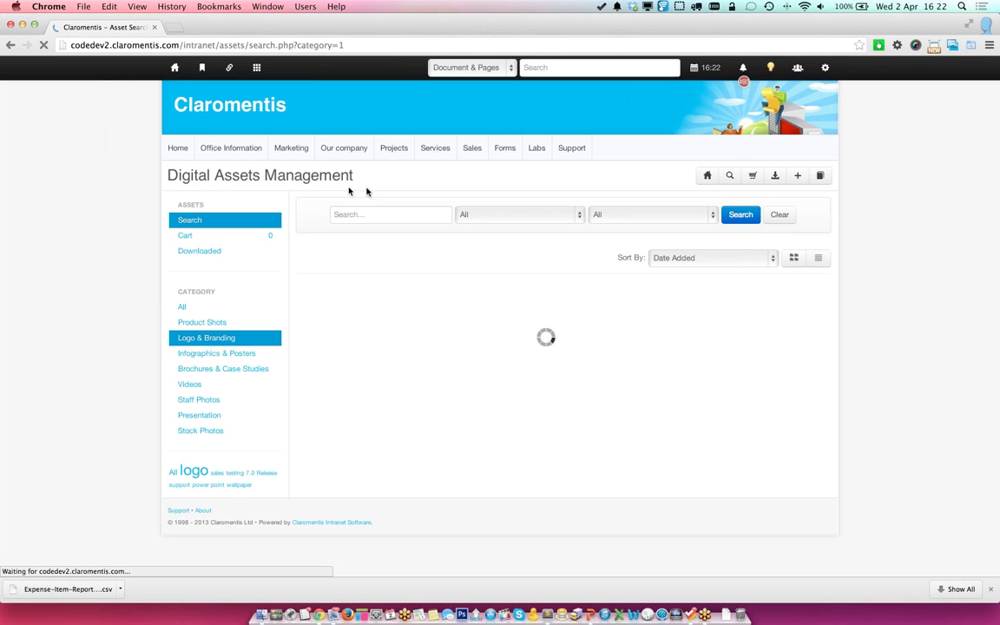
{"action": "scroll", "coordinate": [447, 274], "scroll_direction": "down", "scroll_amount": 2}
{"action": "scroll", "coordinate": [464, 276], "scroll_direction": "down", "scroll_amount": 3}
{"action": "scroll", "coordinate": [463, 276], "scroll_direction": "up", "scroll_amount": 3}
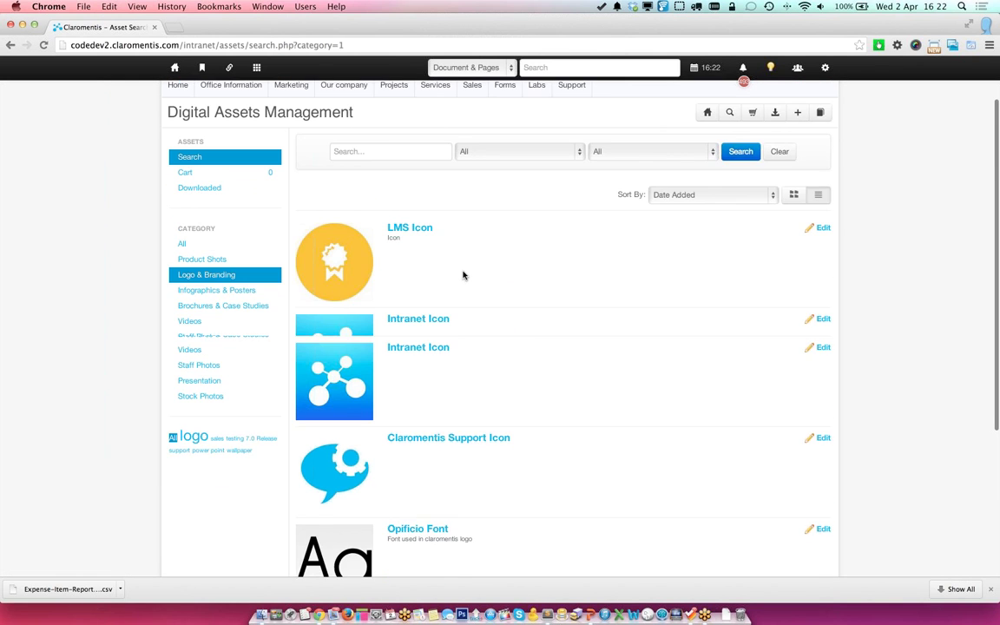
{"action": "scroll", "coordinate": [463, 276], "scroll_direction": "up", "scroll_amount": 2}
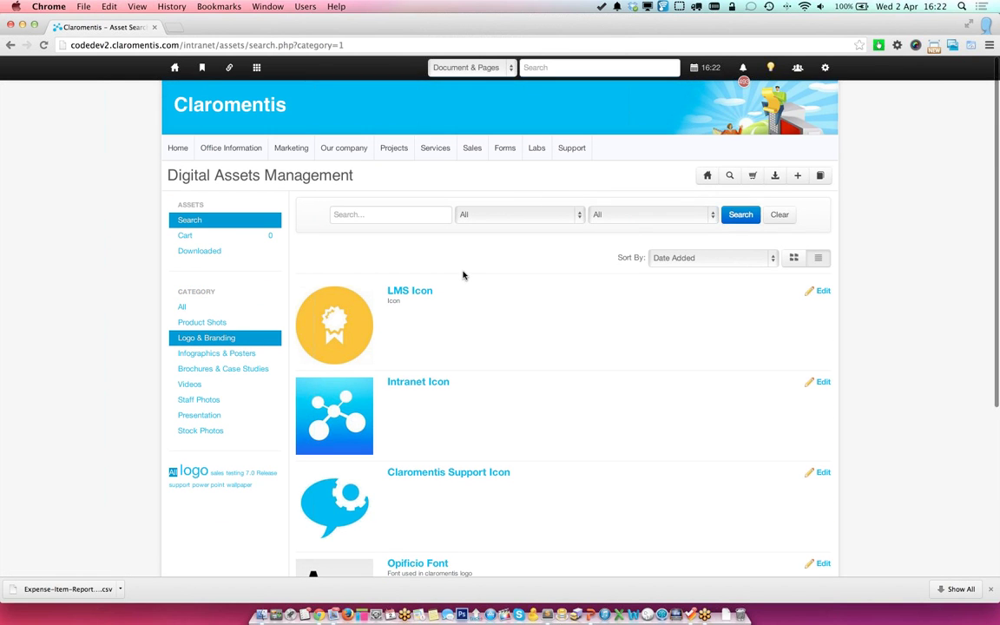
{"action": "left_click", "coordinate": [708, 176]}
{"action": "scroll", "coordinate": [627, 282], "scroll_direction": "down", "scroll_amount": 1}
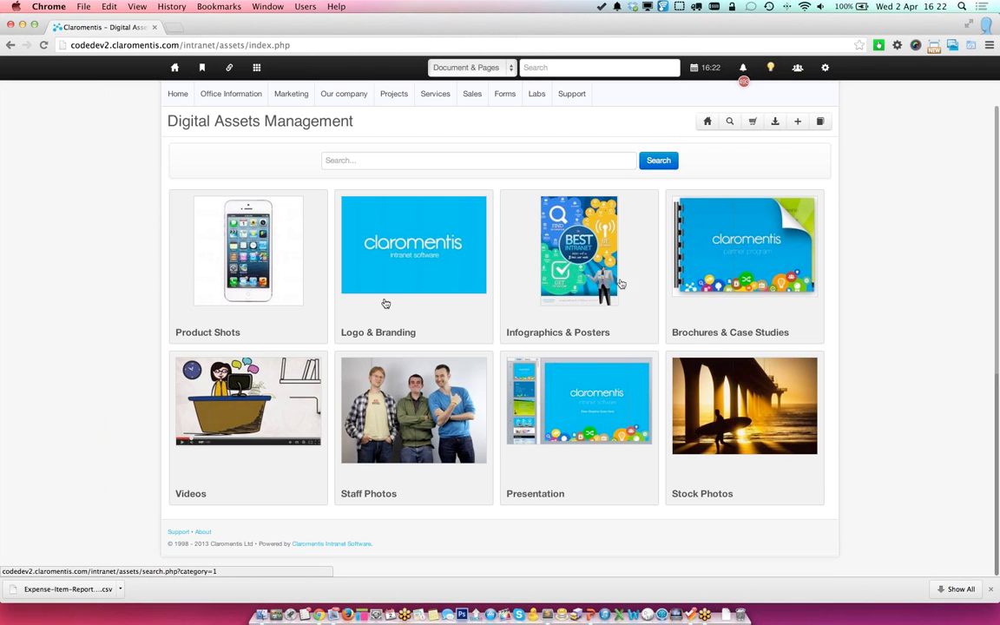
Step: Open the HEInnovate Case Study in Brochures & Case Studies, check its available files and return to the search result
{"action": "left_click", "coordinate": [732, 247]}
{"action": "scroll", "coordinate": [685, 252], "scroll_direction": "down", "scroll_amount": 1}
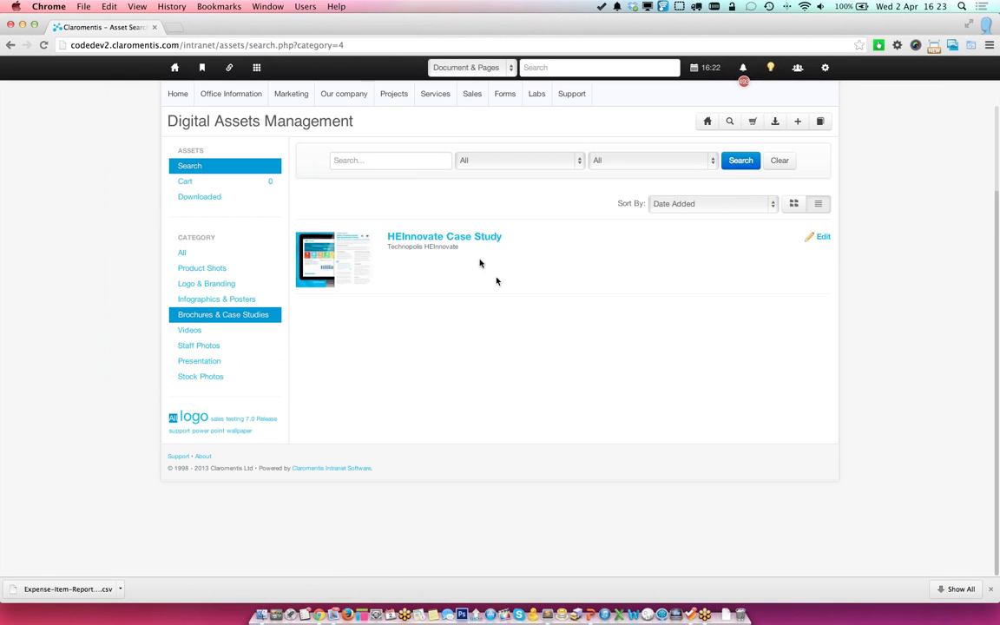
{"action": "left_click", "coordinate": [476, 237]}
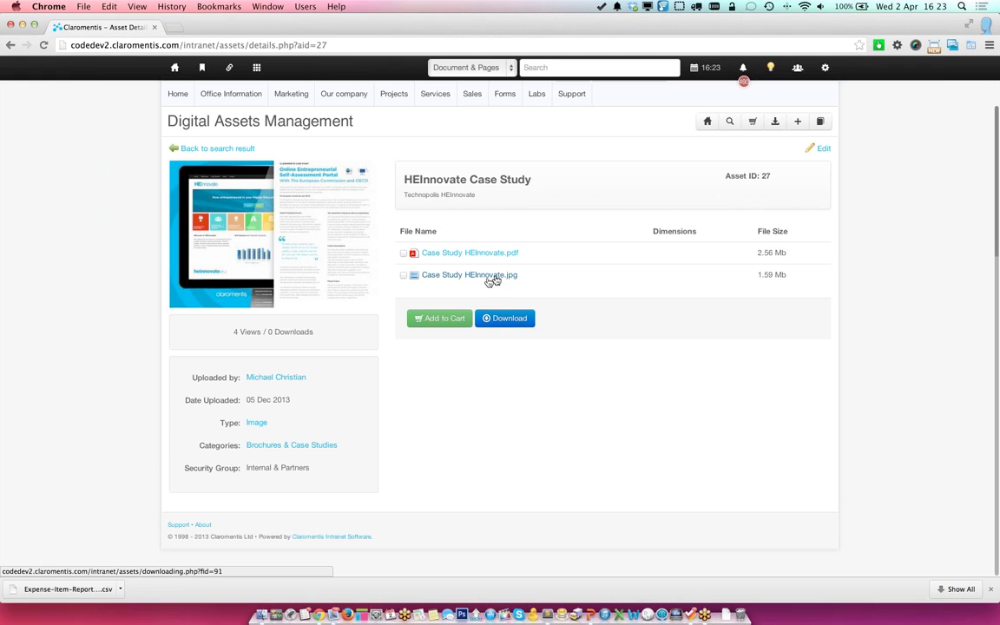
{"action": "left_click", "coordinate": [224, 150]}
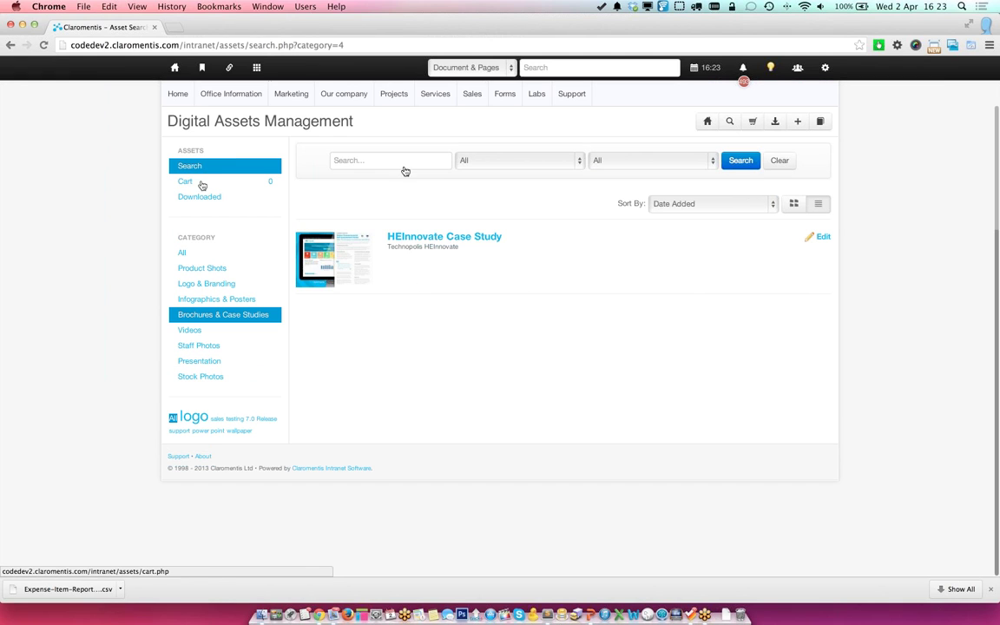
Step: Add AppIcon_s.png from the LMS Icon asset in the Product Shots category to the cart
{"action": "left_click", "coordinate": [707, 122]}
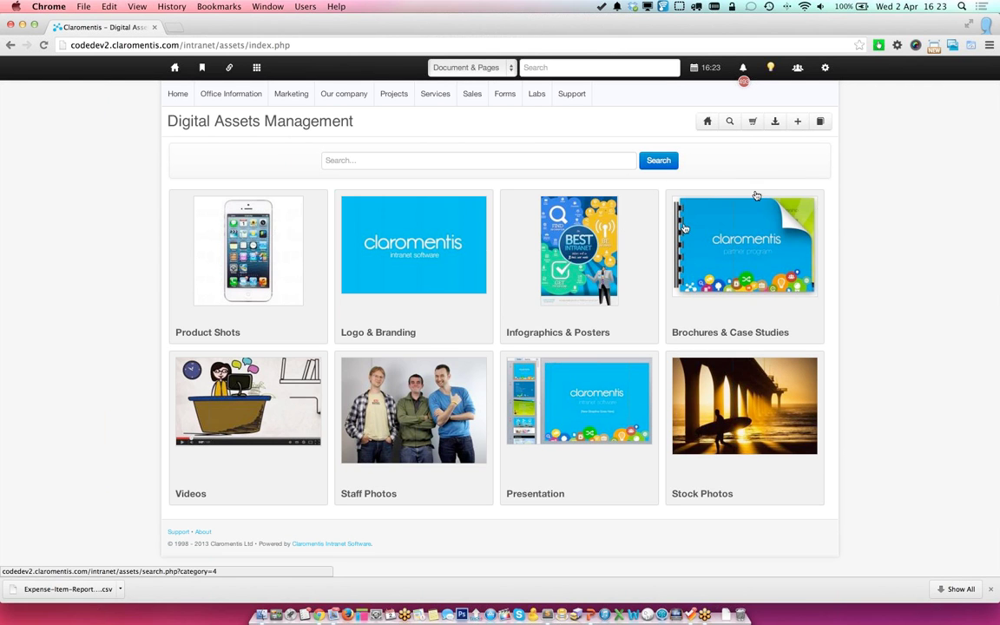
{"action": "left_click", "coordinate": [289, 258]}
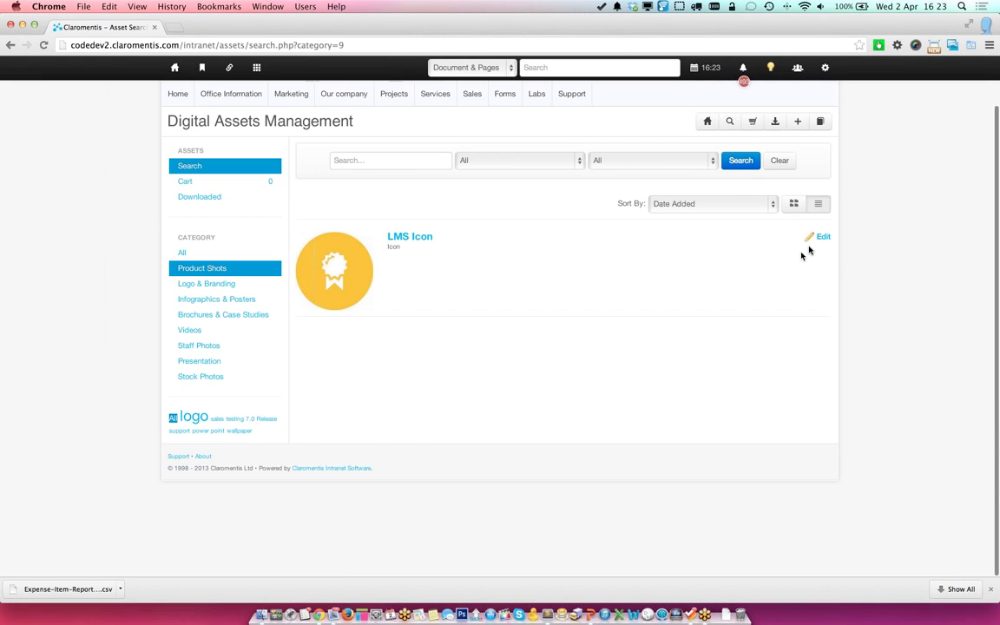
{"action": "left_click", "coordinate": [422, 242]}
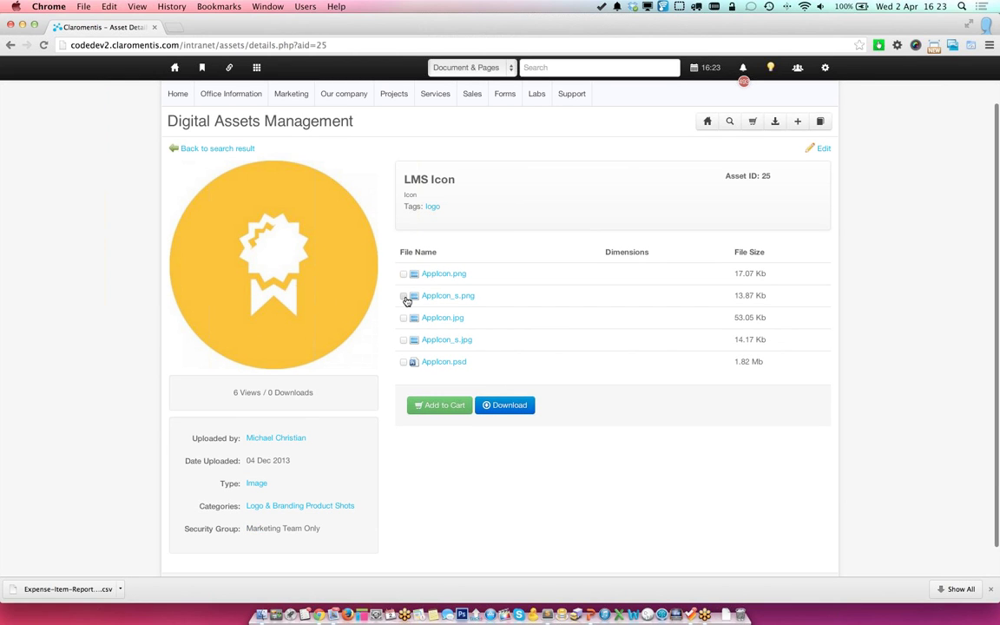
{"action": "left_click", "coordinate": [404, 297]}
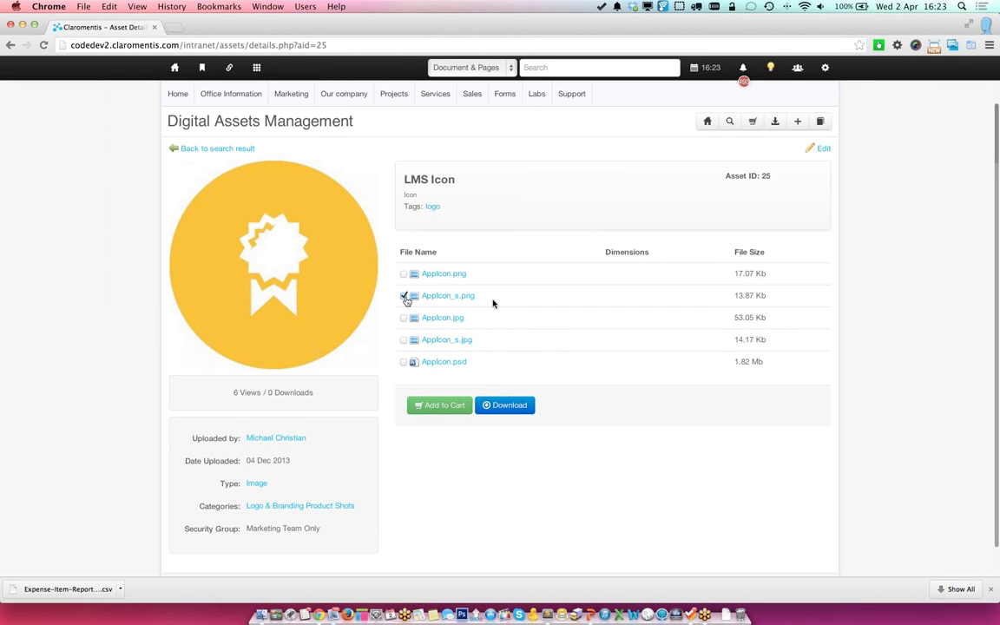
{"action": "left_click", "coordinate": [450, 408]}
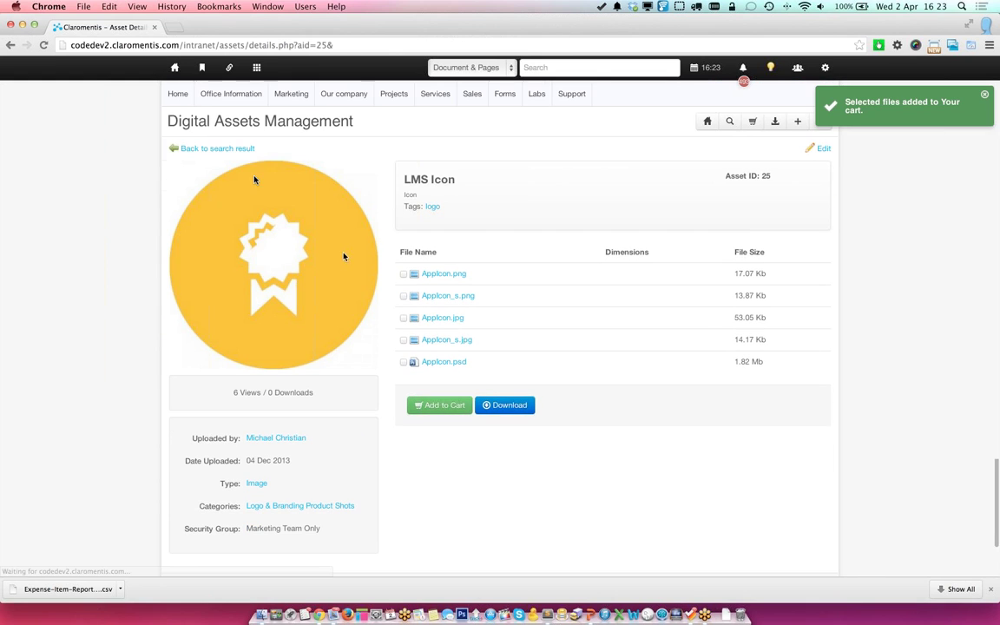
Step: Add intranet-touch-icon-57.png from the Intranet Icon asset in Logo & Branding to the cart and return to the category's results
{"action": "left_click", "coordinate": [237, 149]}
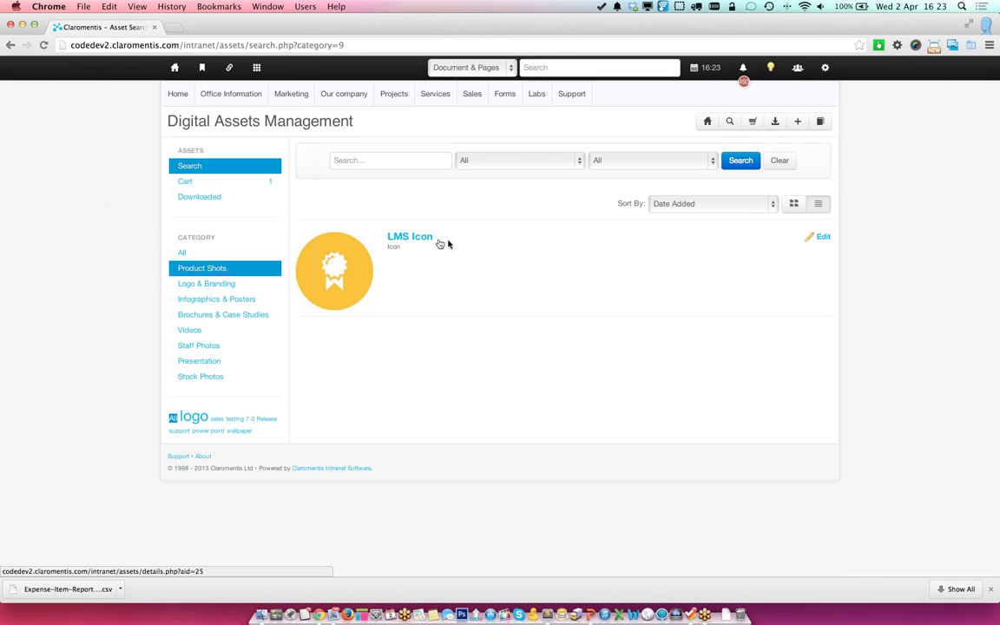
{"action": "left_click", "coordinate": [211, 284]}
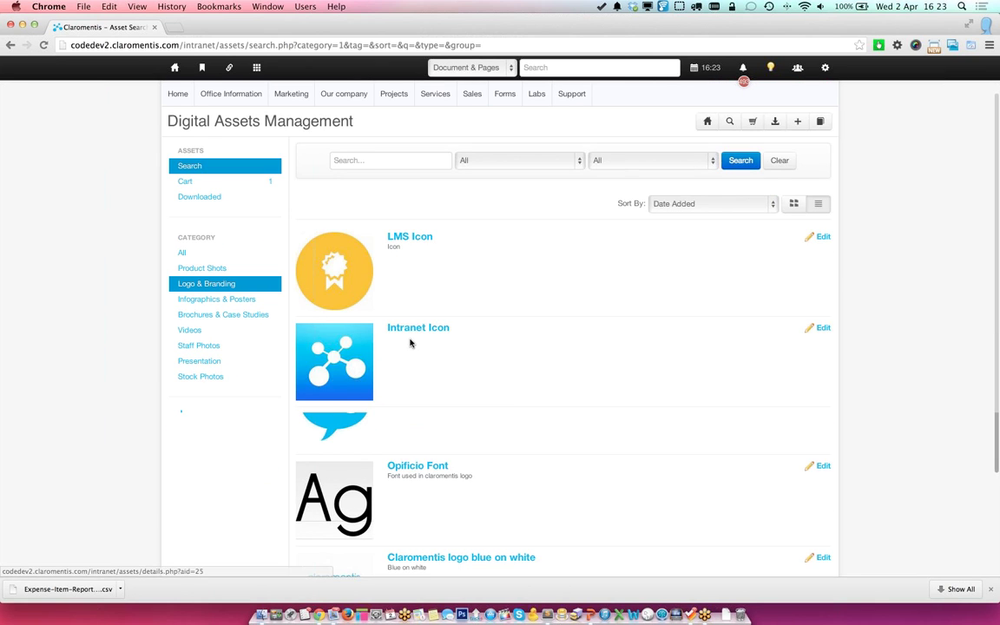
{"action": "scroll", "coordinate": [413, 321], "scroll_direction": "down", "scroll_amount": 1}
{"action": "left_click", "coordinate": [420, 273]}
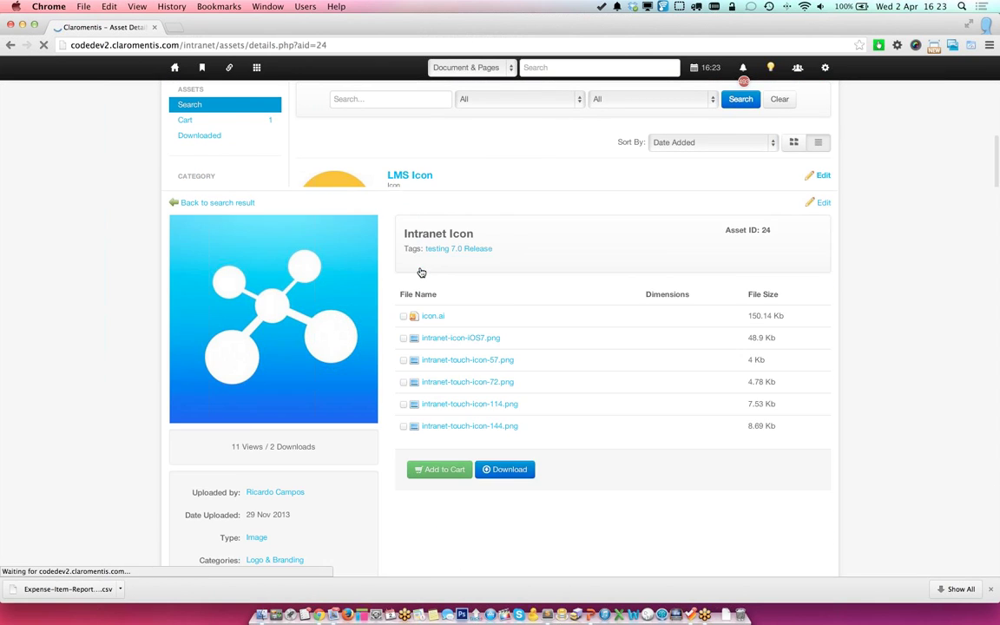
{"action": "left_click", "coordinate": [403, 309]}
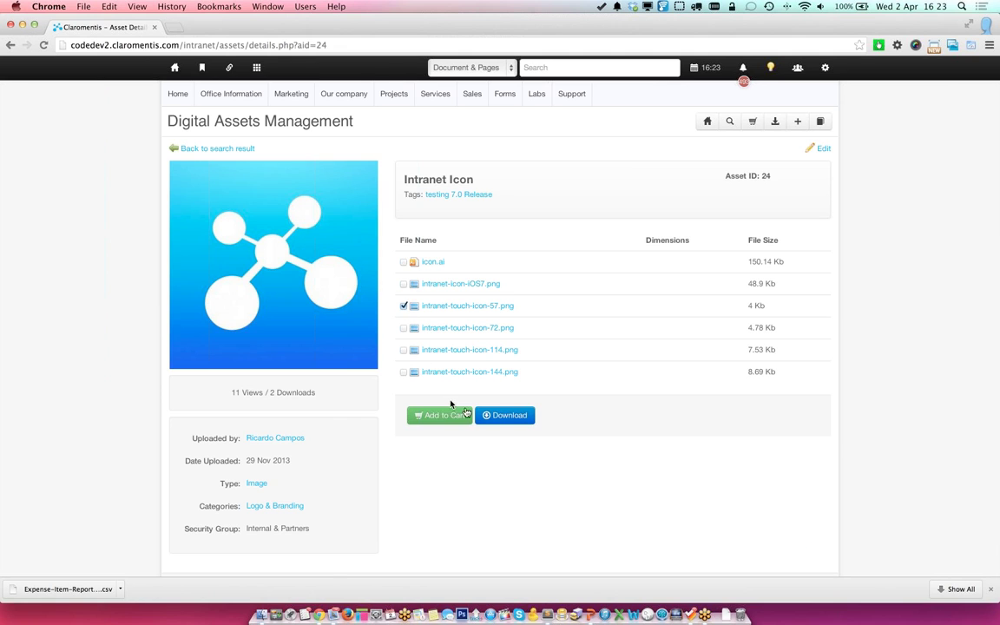
{"action": "left_click", "coordinate": [437, 416]}
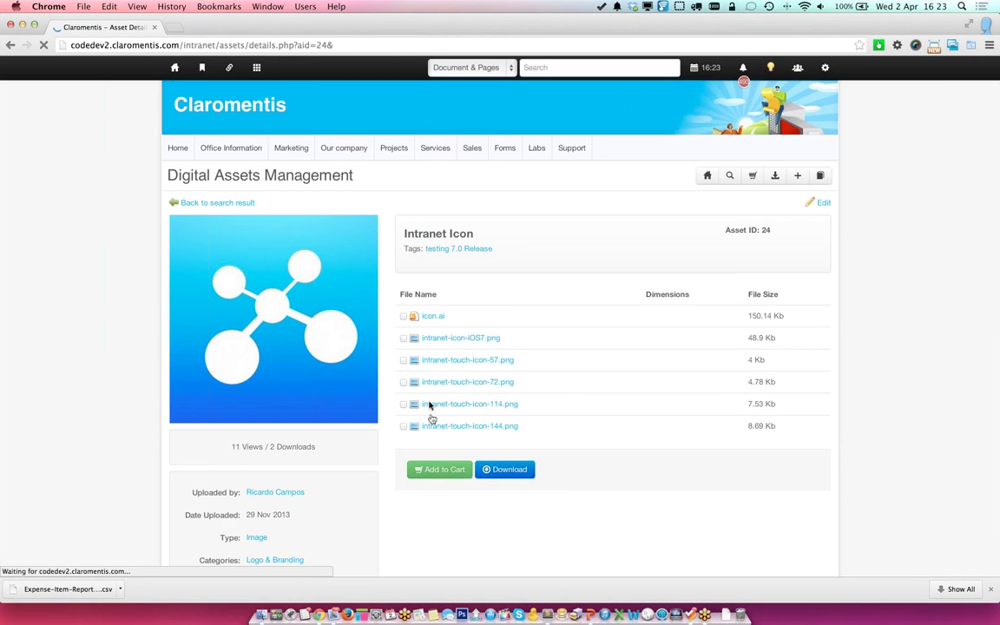
{"action": "left_click", "coordinate": [246, 152]}
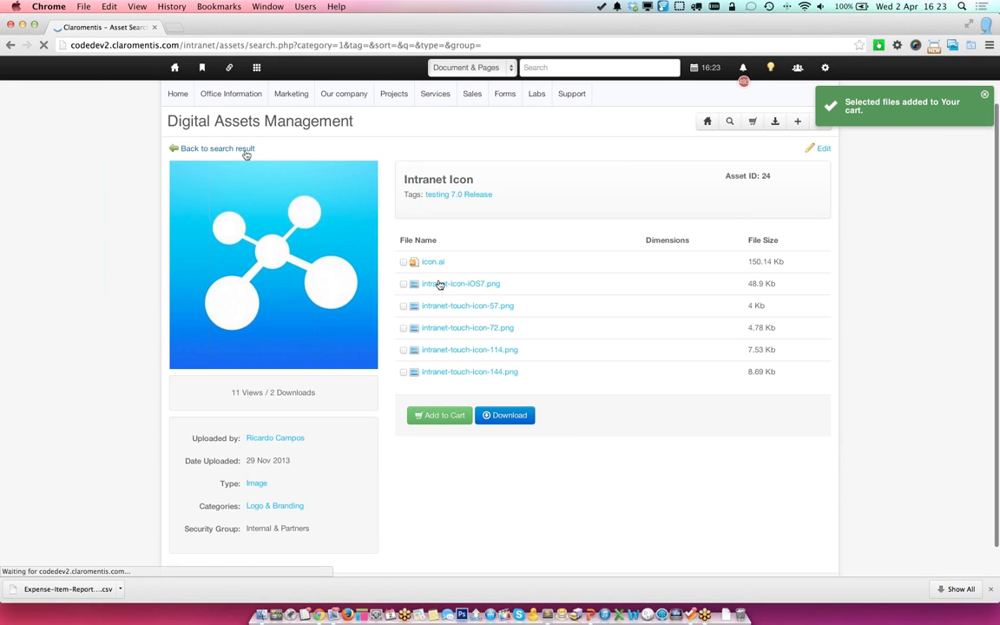
{"action": "scroll", "coordinate": [478, 369], "scroll_direction": "down", "scroll_amount": 2}
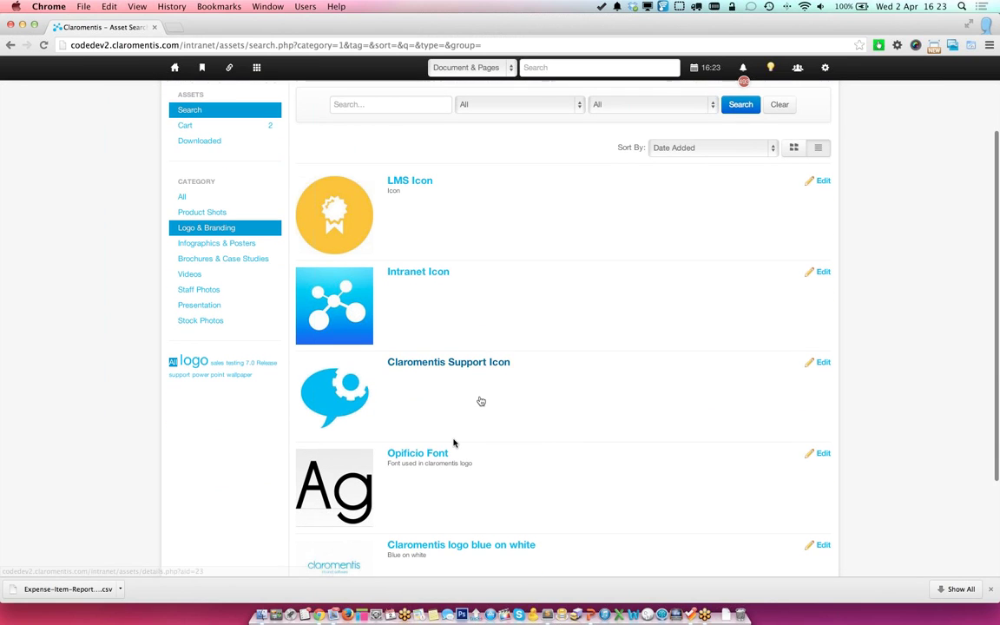
Step: Add Opificio.ttf from the Opificio Font asset in Logo & Branding to the cart and open the cart
{"action": "left_click", "coordinate": [441, 450]}
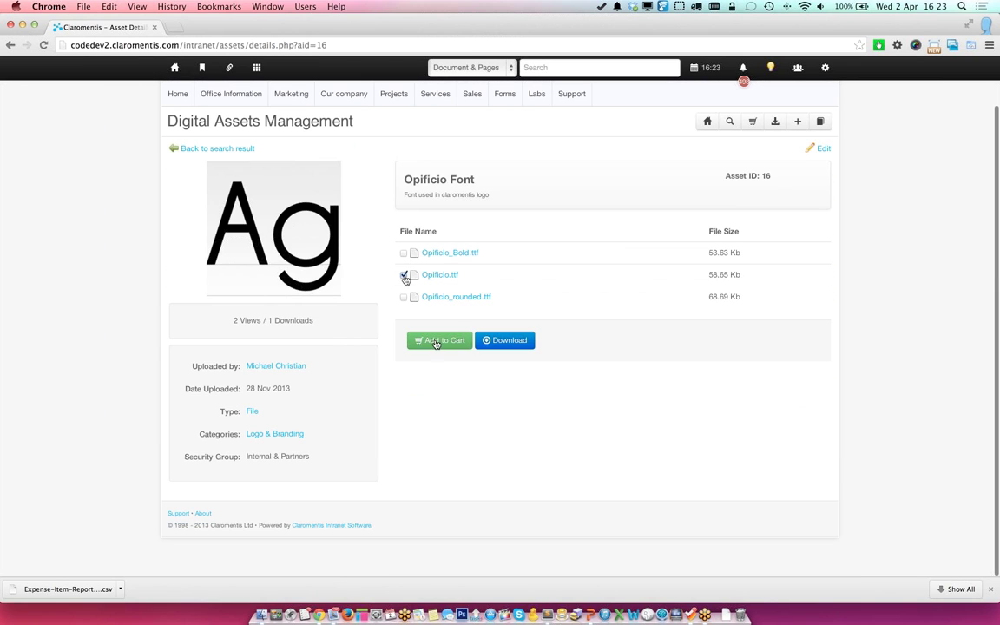
{"action": "left_click", "coordinate": [437, 344]}
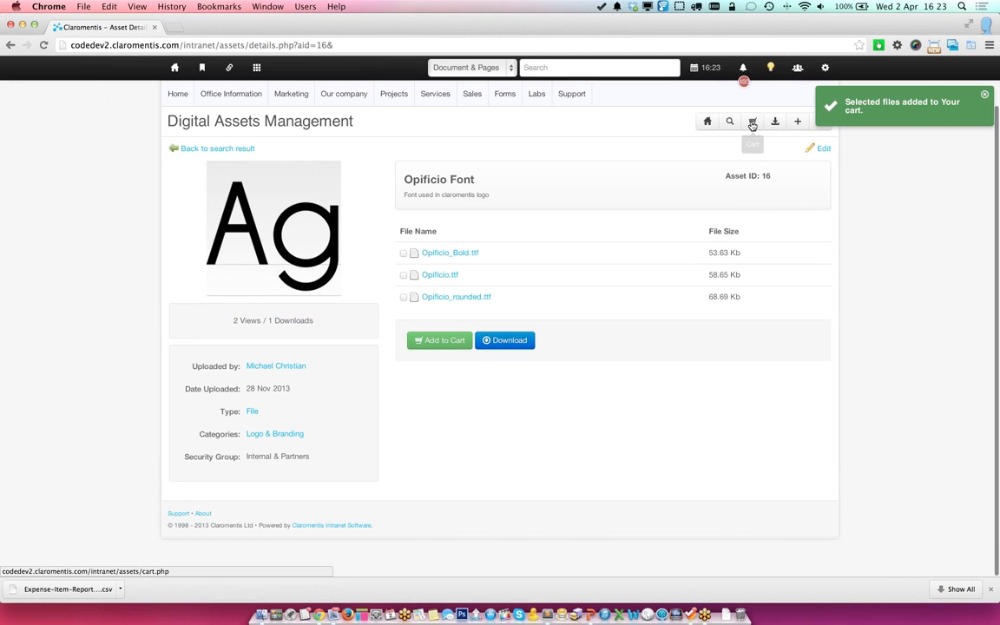
{"action": "left_click", "coordinate": [753, 123]}
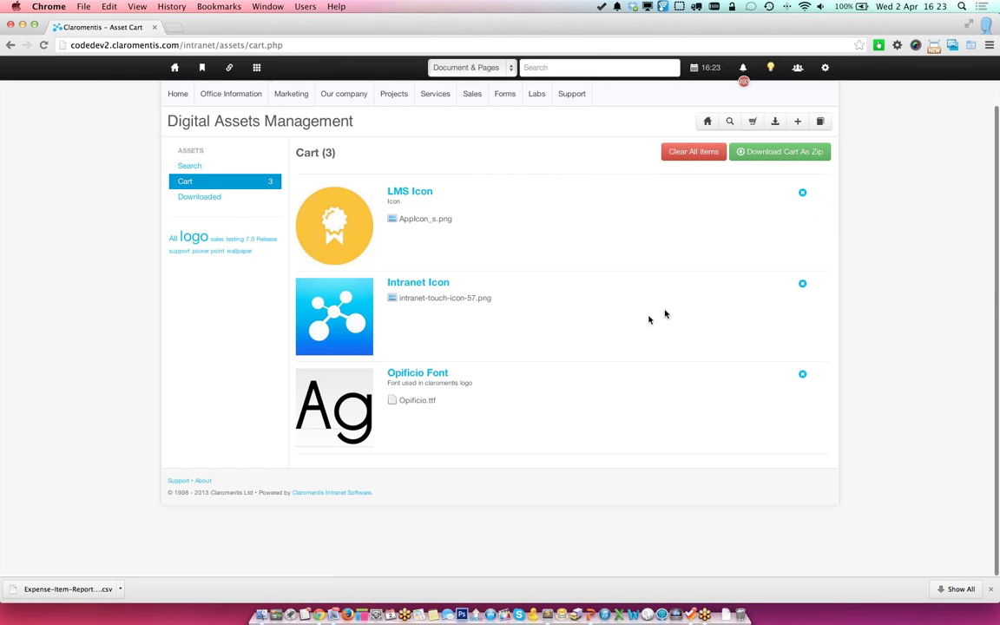
Step: Download the cart's files as a zip and dismiss the browser's download bar
{"action": "left_click", "coordinate": [775, 153]}
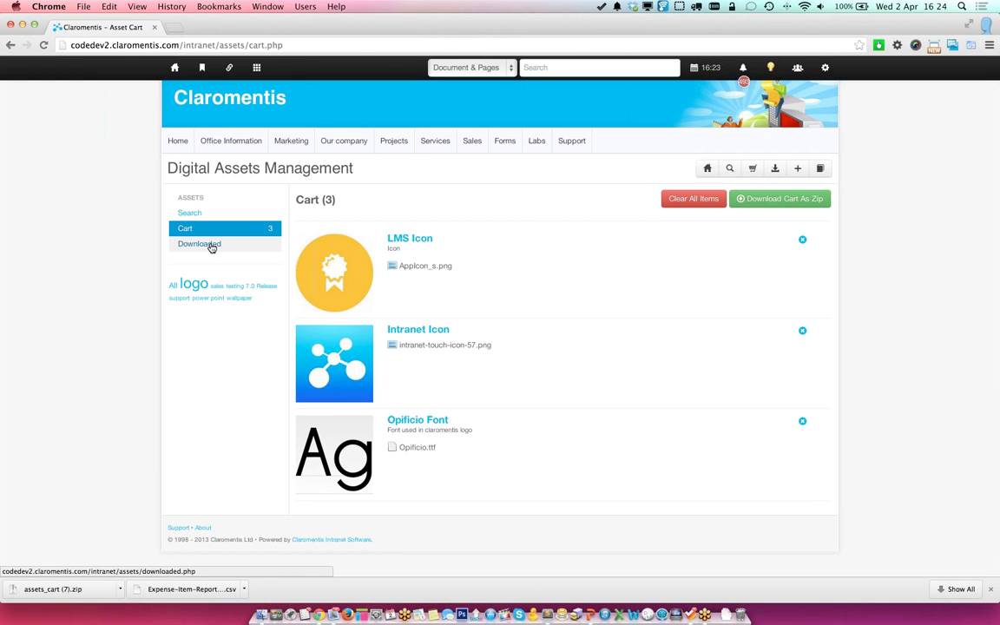
{"action": "scroll", "coordinate": [214, 251], "scroll_direction": "down", "scroll_amount": 1}
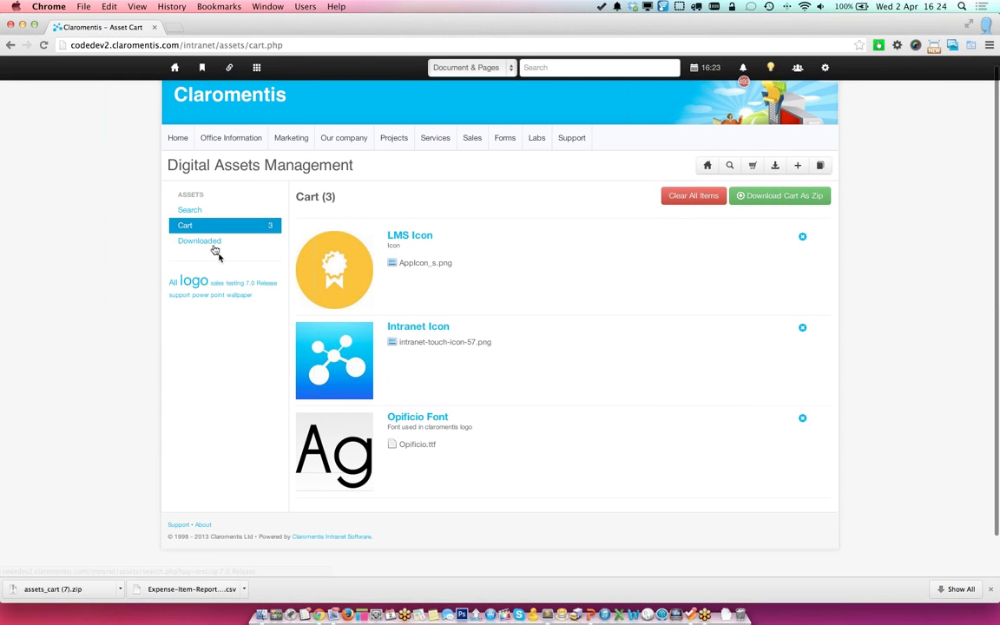
{"action": "scroll", "coordinate": [215, 246], "scroll_direction": "up", "scroll_amount": 1}
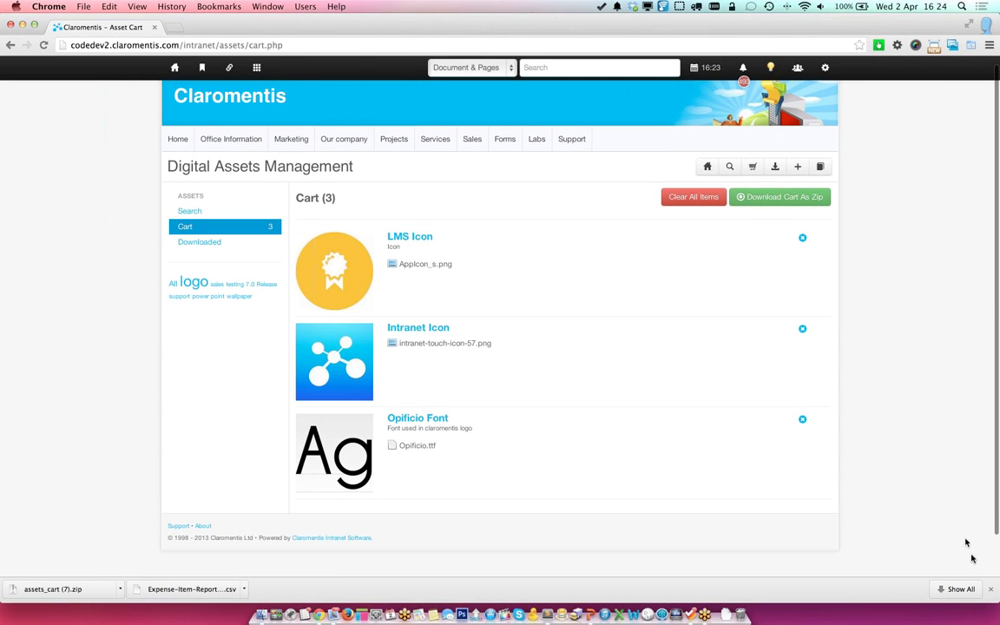
{"action": "left_click", "coordinate": [992, 590]}
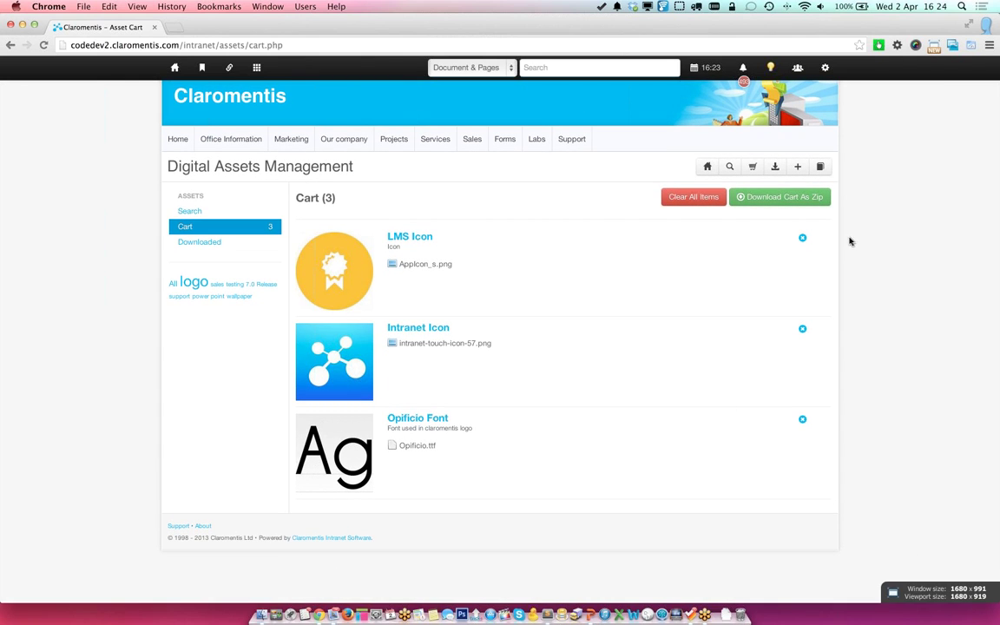
Step: Open the list of downloaded assets and look through the download history by date
{"action": "left_click", "coordinate": [200, 242]}
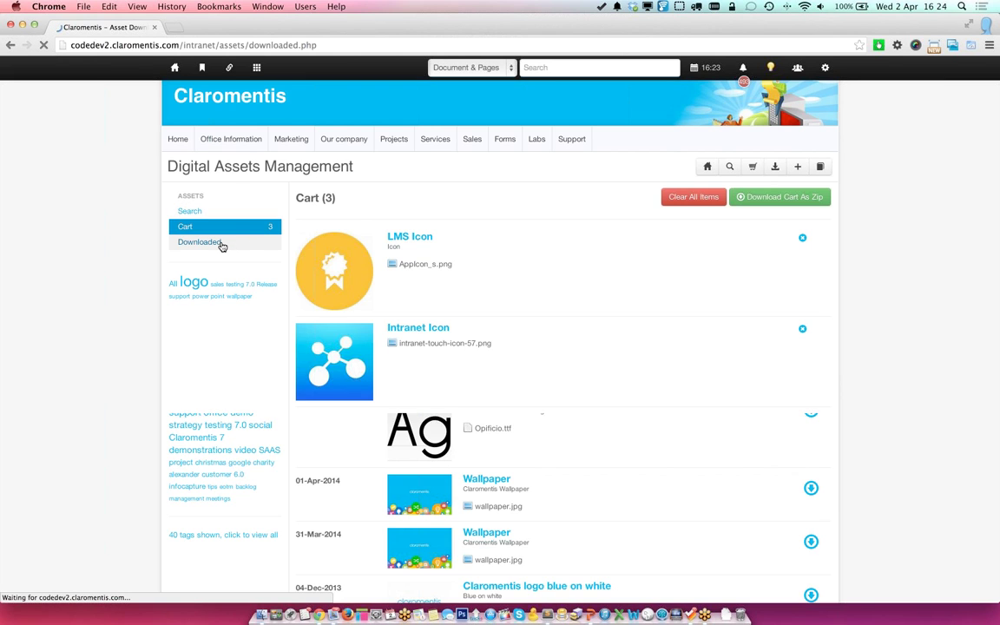
{"action": "scroll", "coordinate": [223, 231], "scroll_direction": "down", "scroll_amount": 1}
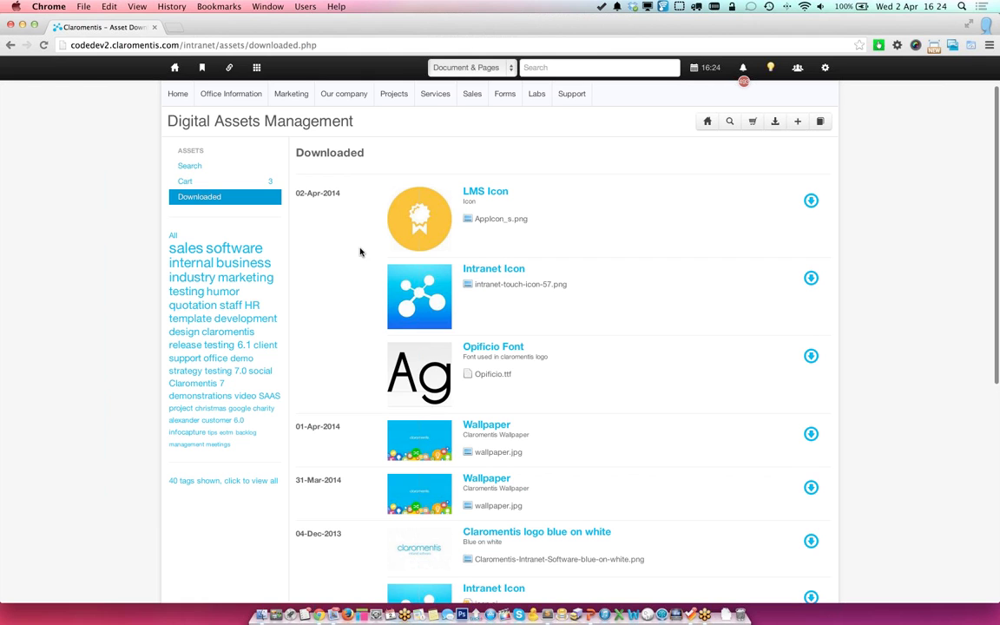
{"action": "scroll", "coordinate": [331, 180], "scroll_direction": "down", "scroll_amount": 1}
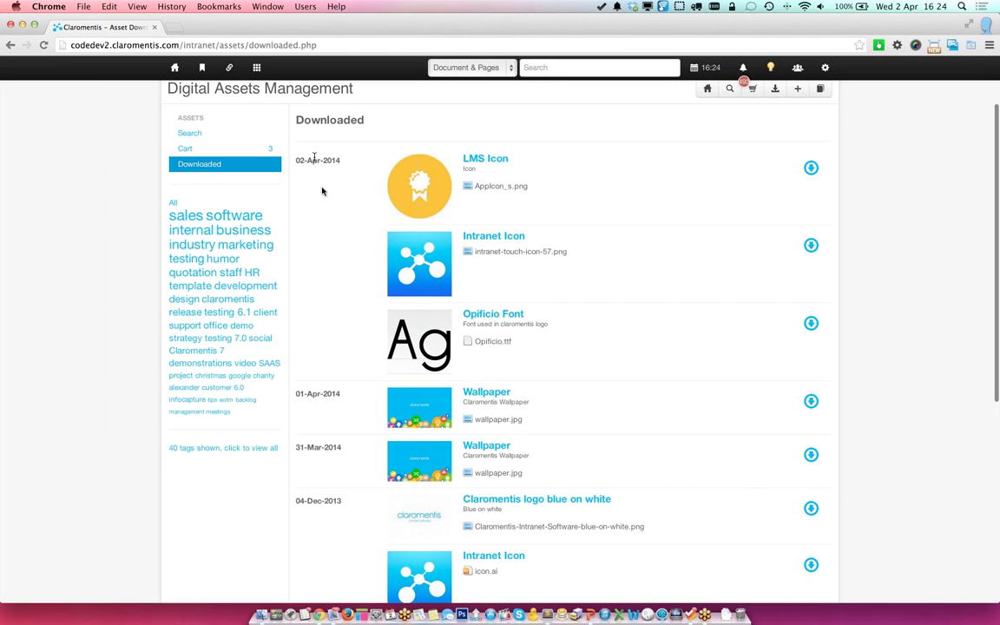
{"action": "scroll", "coordinate": [337, 272], "scroll_direction": "down", "scroll_amount": 10}
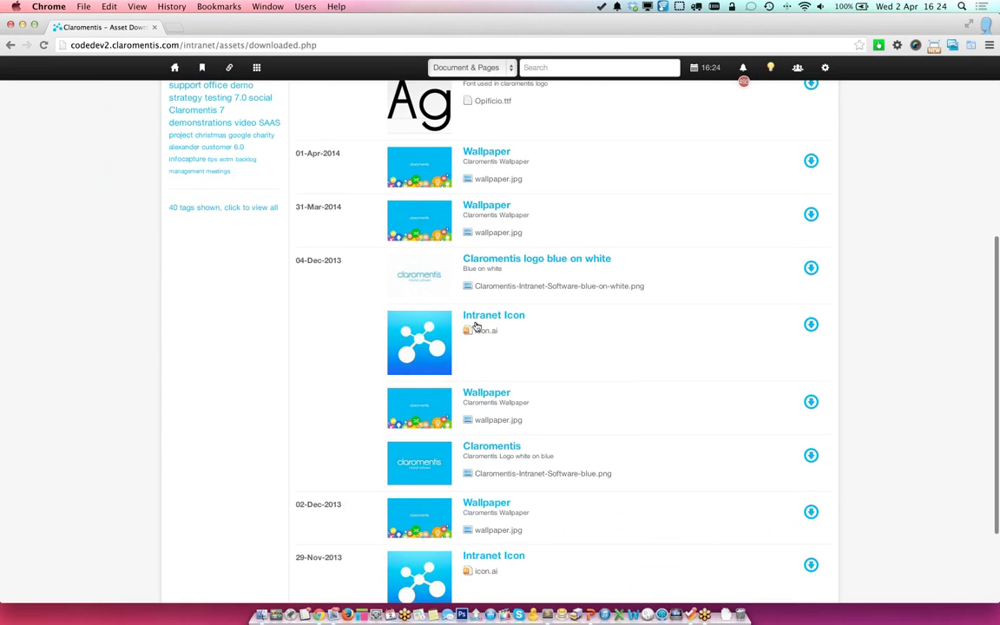
{"action": "scroll", "coordinate": [424, 365], "scroll_direction": "up", "scroll_amount": 3}
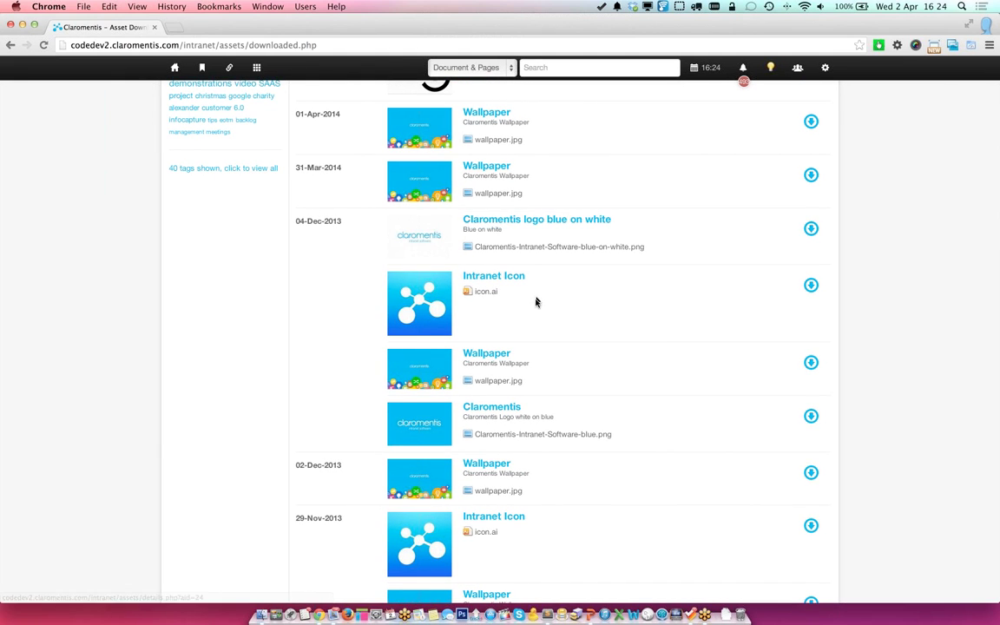
{"action": "scroll", "coordinate": [518, 361], "scroll_direction": "up", "scroll_amount": 1}
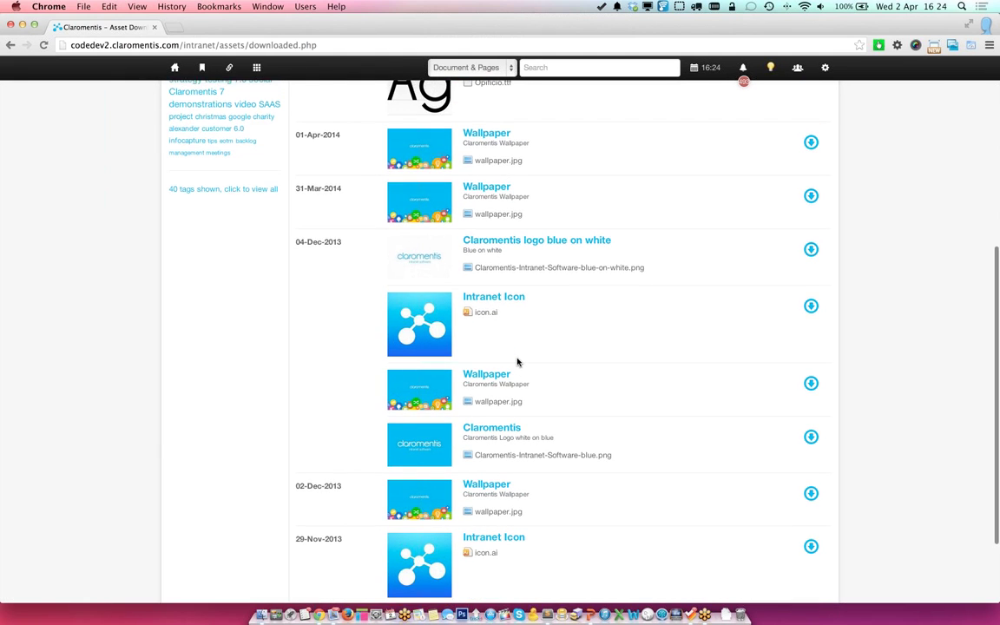
{"action": "scroll", "coordinate": [517, 361], "scroll_direction": "down", "scroll_amount": 3}
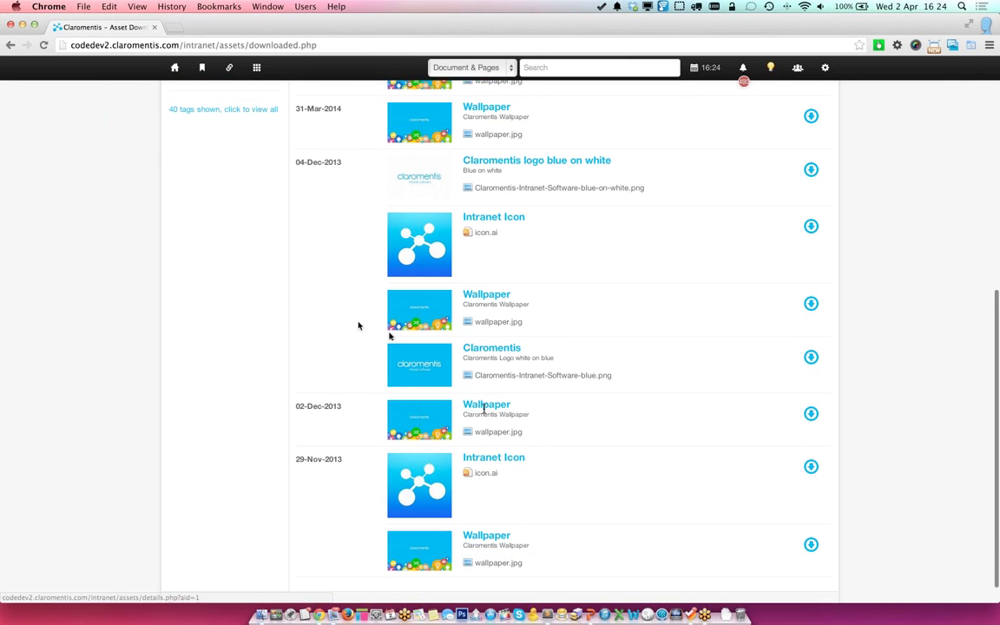
Step: Download wallpaper.jpg again from the 02-Dec-2013 history entry and open the details of its Wallpaper asset
{"action": "left_click", "coordinate": [811, 407]}
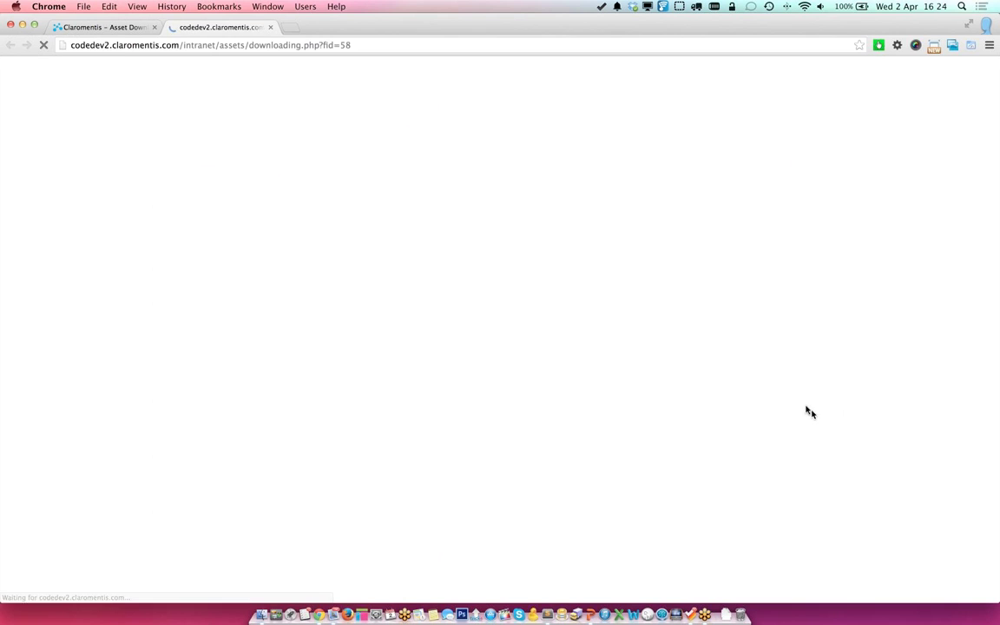
{"action": "left_click", "coordinate": [95, 26]}
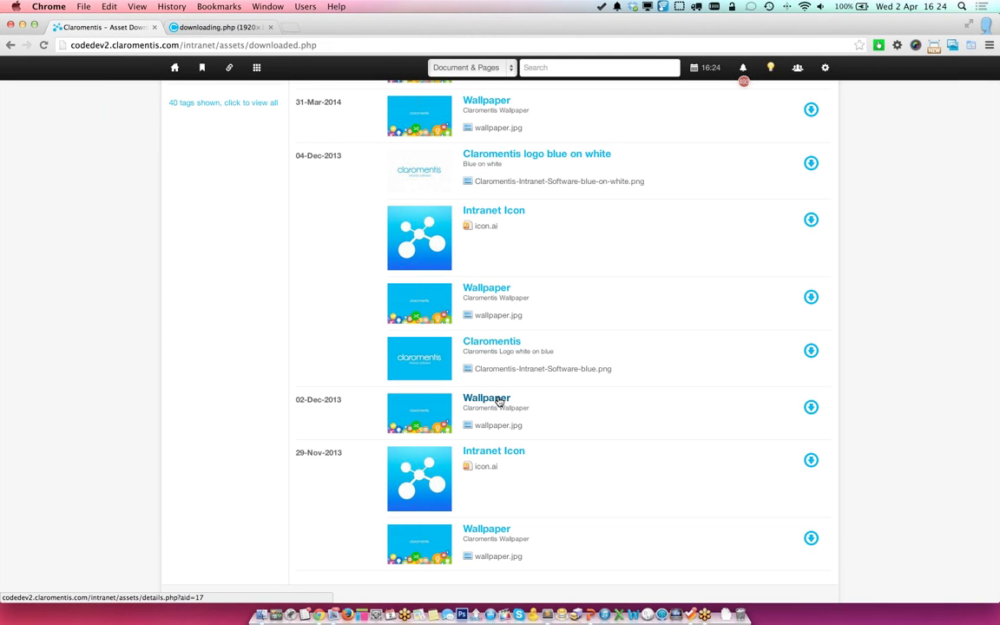
{"action": "left_click", "coordinate": [499, 400]}
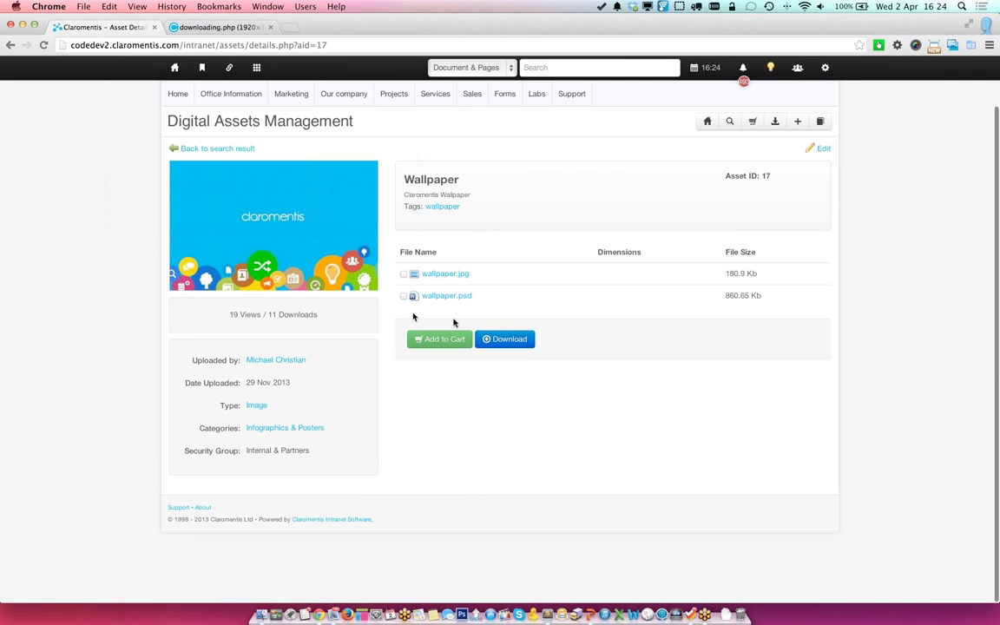
{"action": "scroll", "coordinate": [561, 403], "scroll_direction": "up", "scroll_amount": 1}
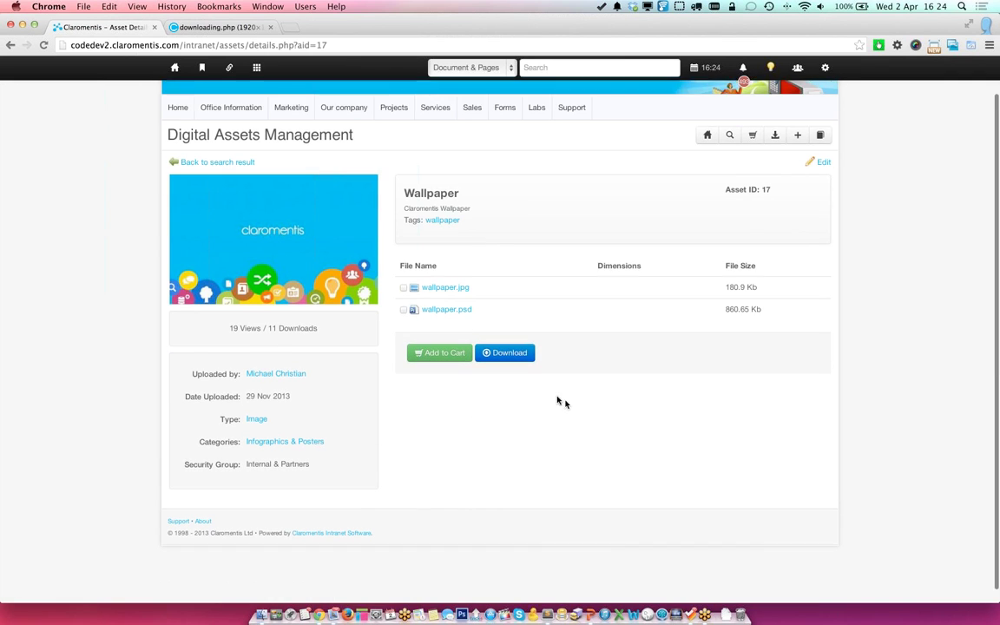
Step: Return to the Logo & Branding search results and show them as a thumbnail grid
{"action": "left_click", "coordinate": [232, 169]}
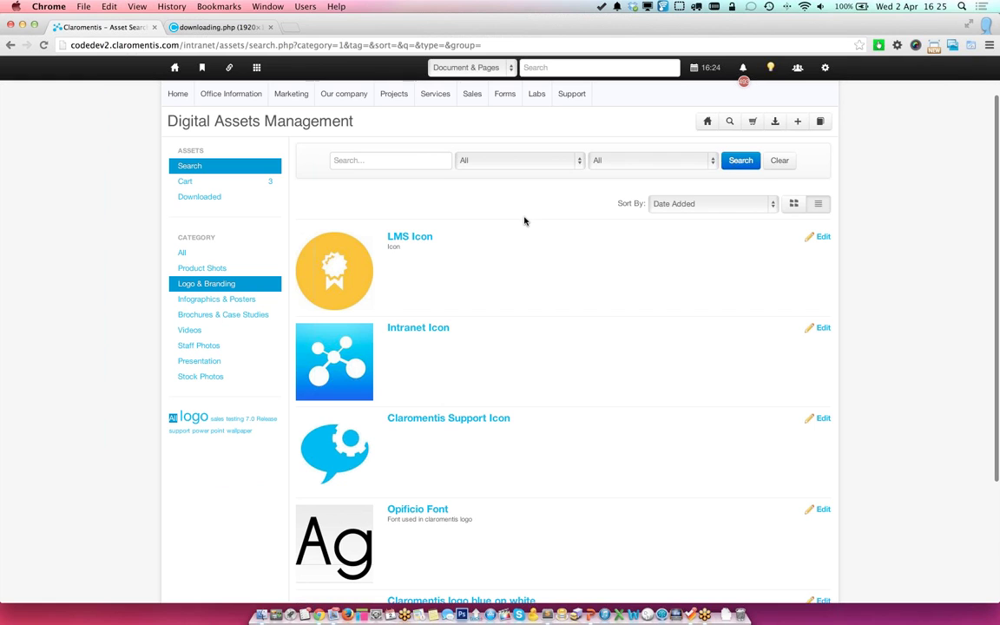
{"action": "scroll", "coordinate": [525, 220], "scroll_direction": "down", "scroll_amount": 2}
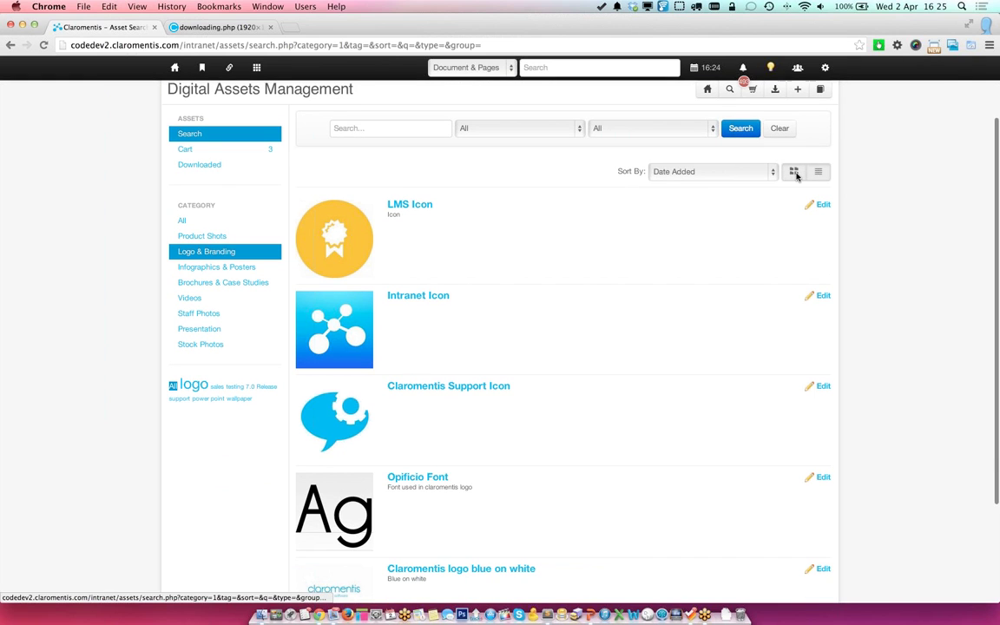
{"action": "left_click", "coordinate": [794, 172]}
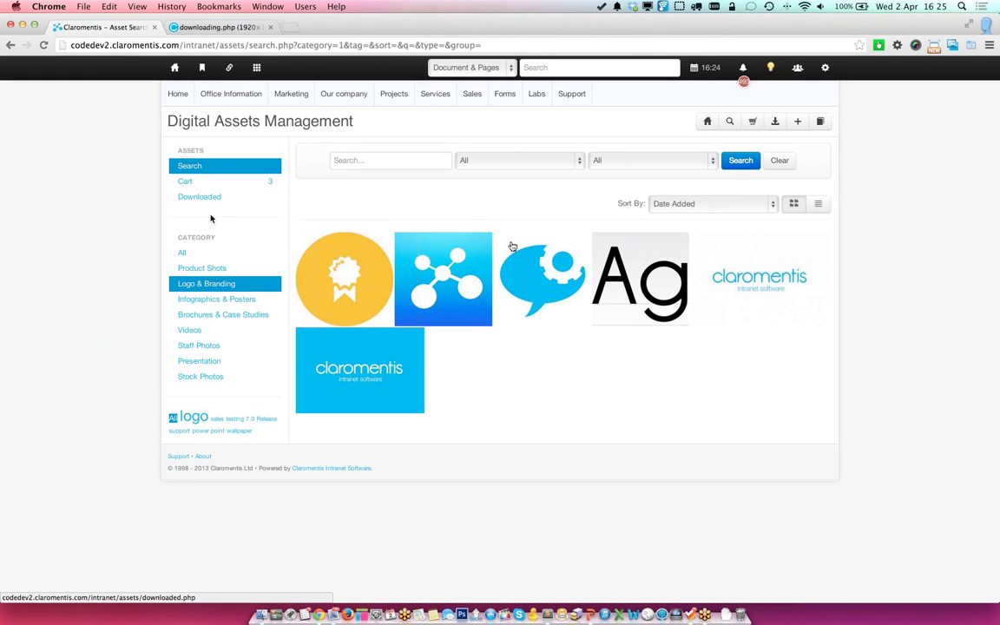
{"action": "scroll", "coordinate": [513, 256], "scroll_direction": "up", "scroll_amount": 1}
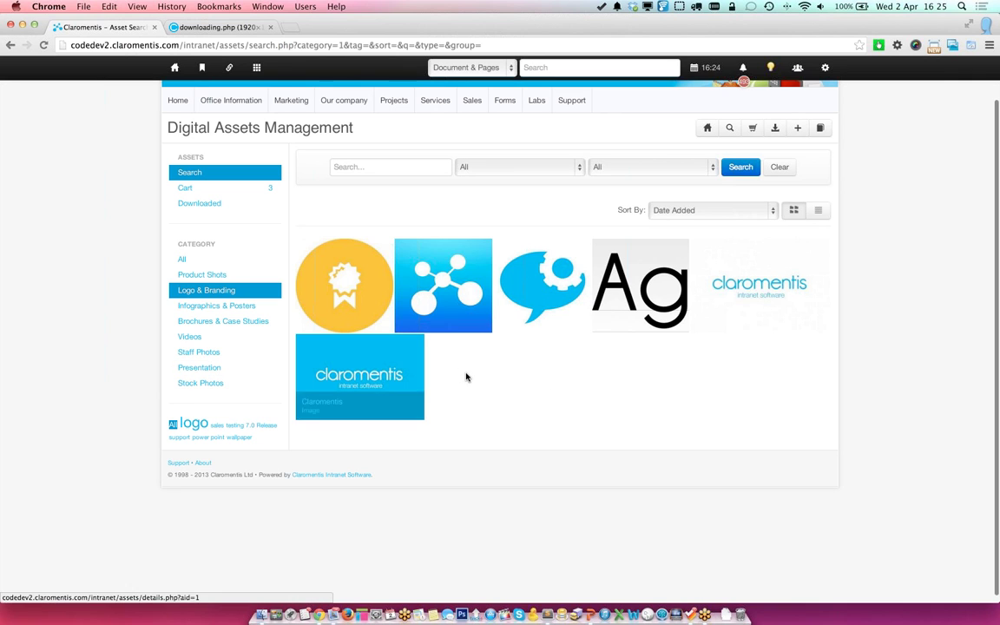
{"action": "scroll", "coordinate": [466, 377], "scroll_direction": "up", "scroll_amount": 1}
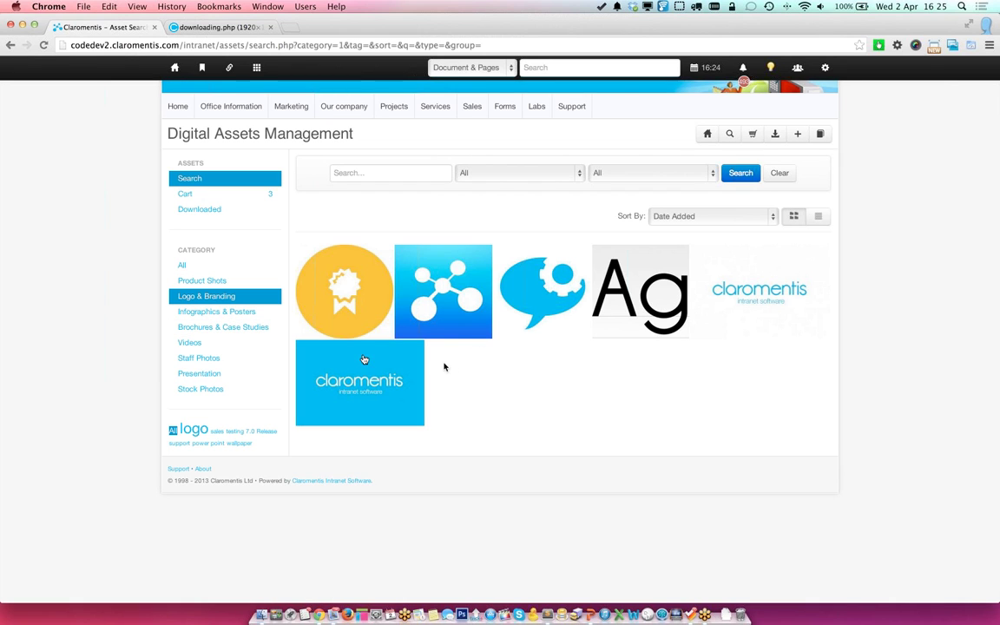
Step: View the Videos category's assets and return to the asset category overview
{"action": "left_click", "coordinate": [205, 350]}
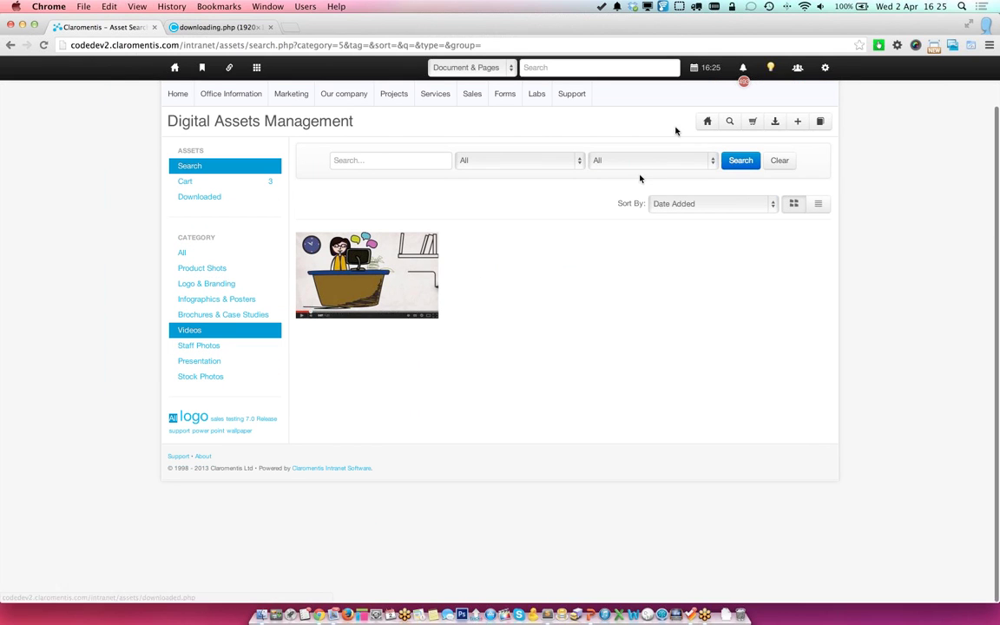
{"action": "left_click", "coordinate": [705, 123]}
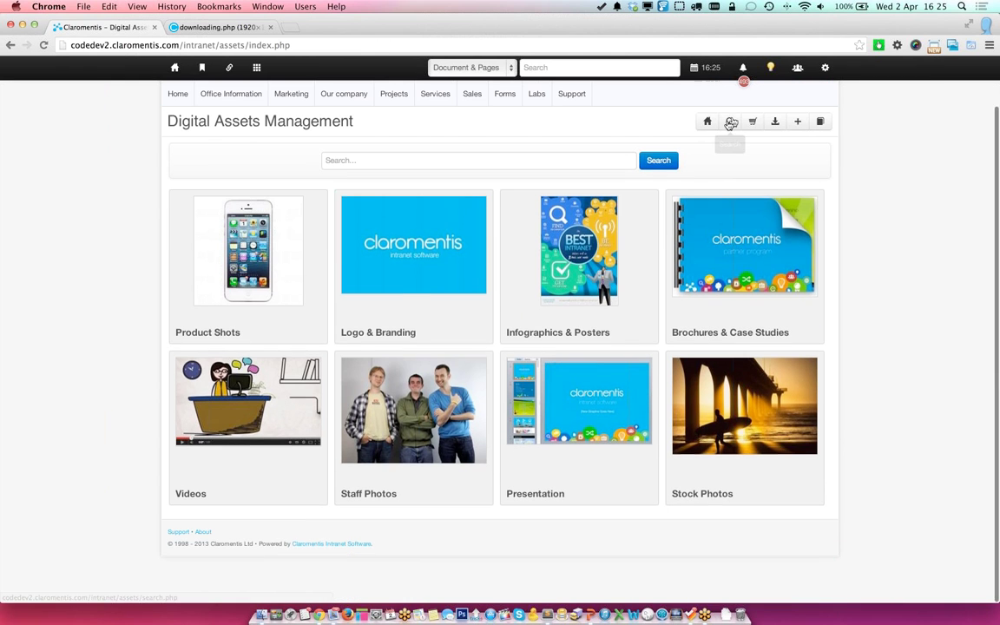
{"action": "scroll", "coordinate": [740, 278], "scroll_direction": "up", "scroll_amount": 1}
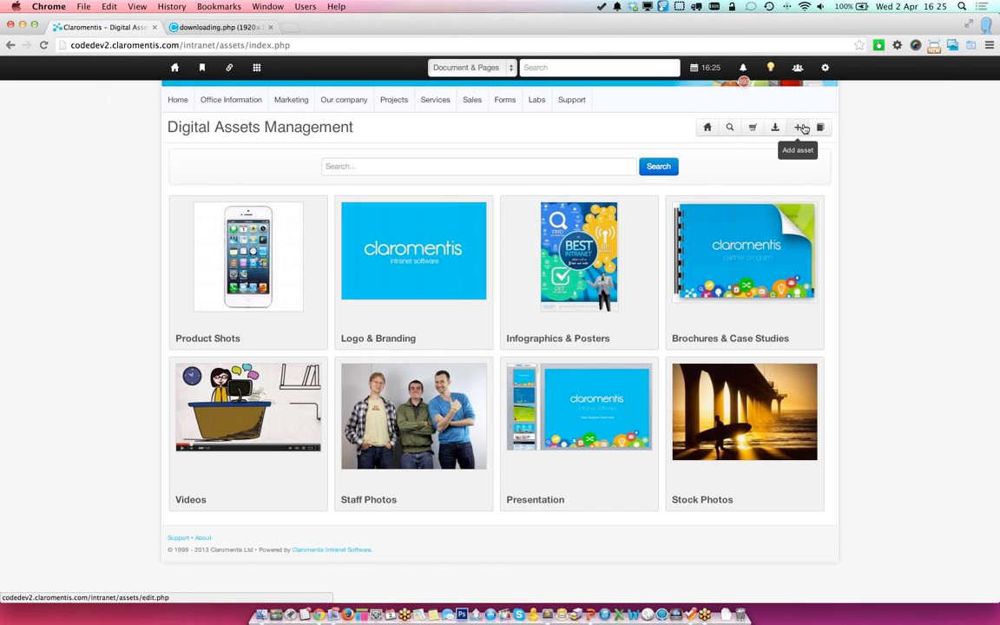
Step: Open the Assets control panel in the administration area to view its category list
{"action": "left_click", "coordinate": [258, 68]}
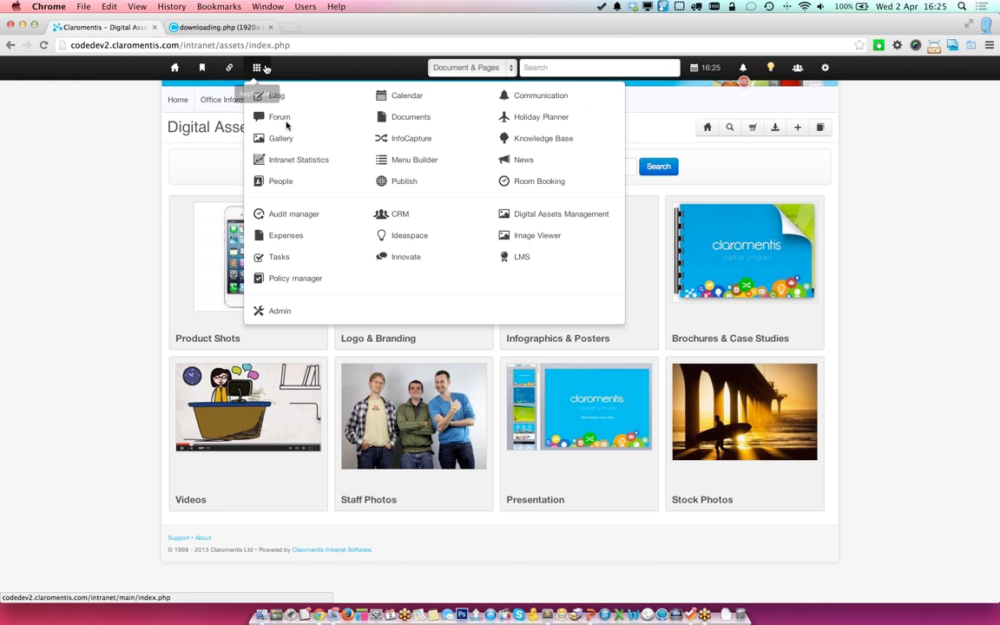
{"action": "left_click", "coordinate": [280, 315]}
{"action": "scroll", "coordinate": [446, 139], "scroll_direction": "down", "scroll_amount": 2}
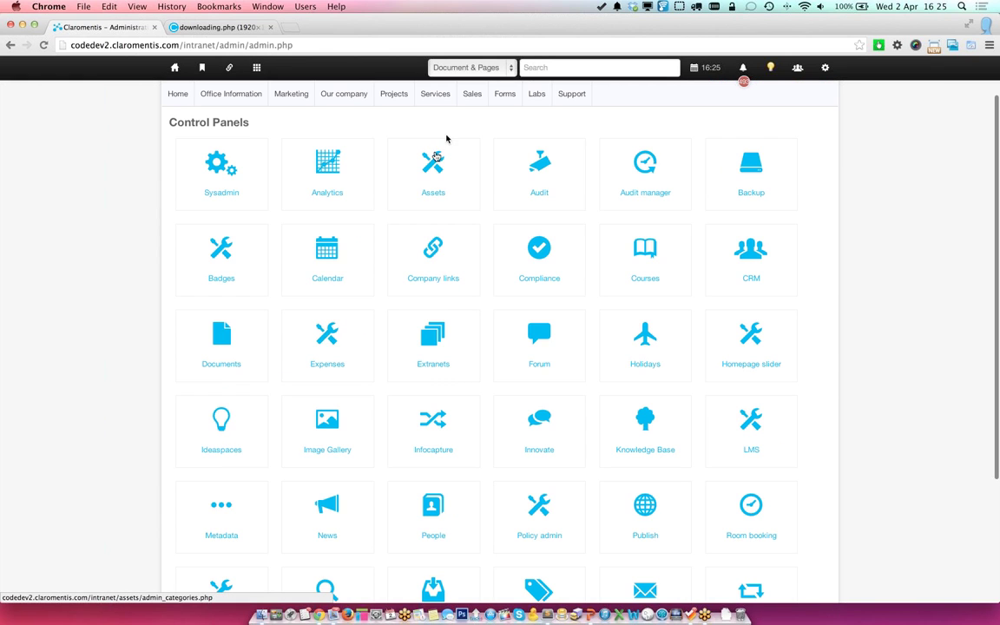
{"action": "left_click", "coordinate": [434, 165]}
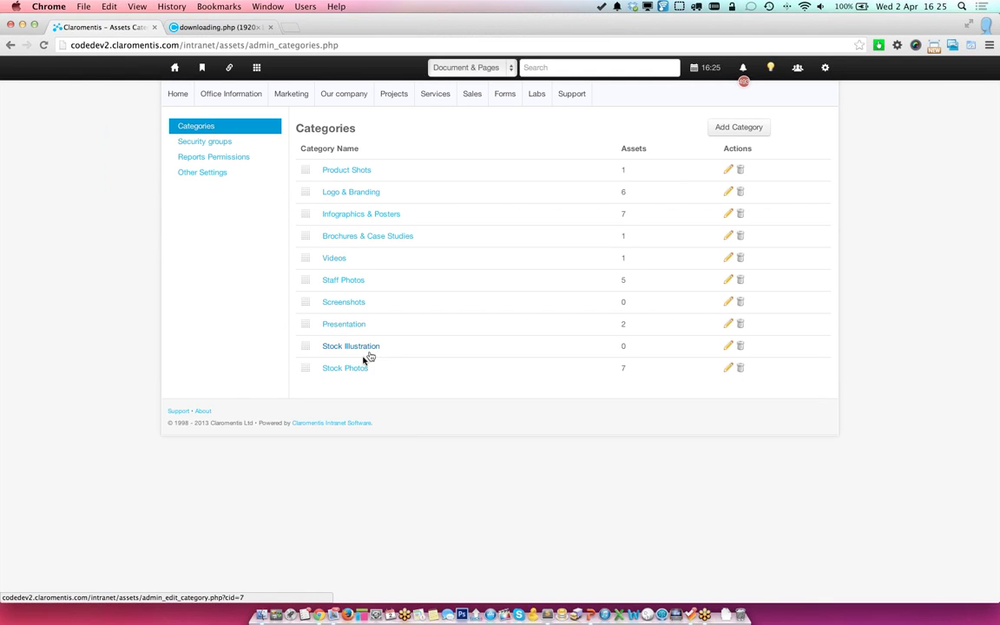
Step: Go to the asset security groups and open the Internal & Partners group for editing
{"action": "left_click", "coordinate": [225, 144]}
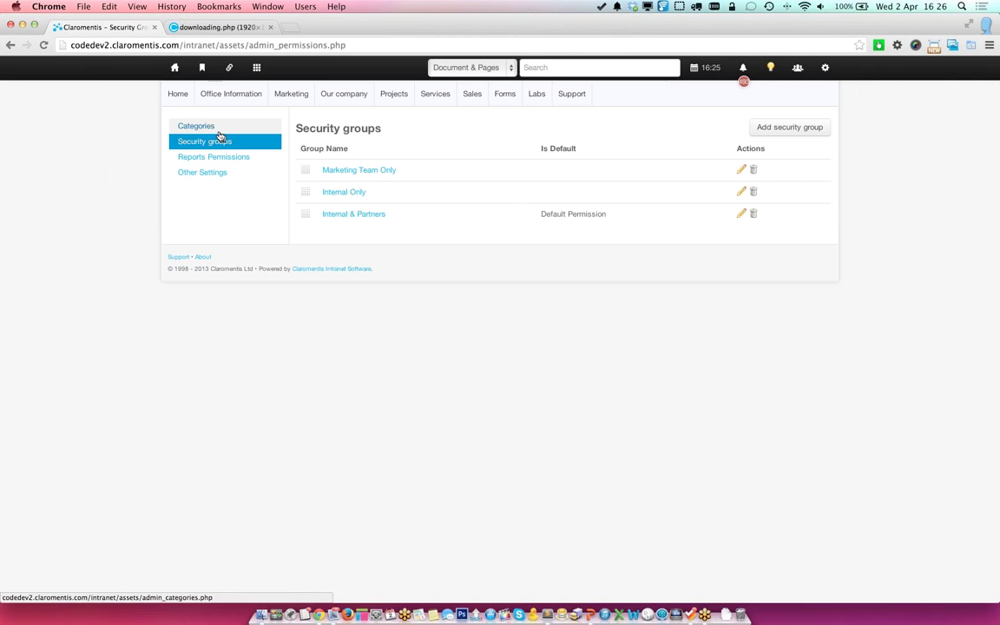
{"action": "left_click", "coordinate": [257, 69]}
{"action": "left_click", "coordinate": [259, 69]}
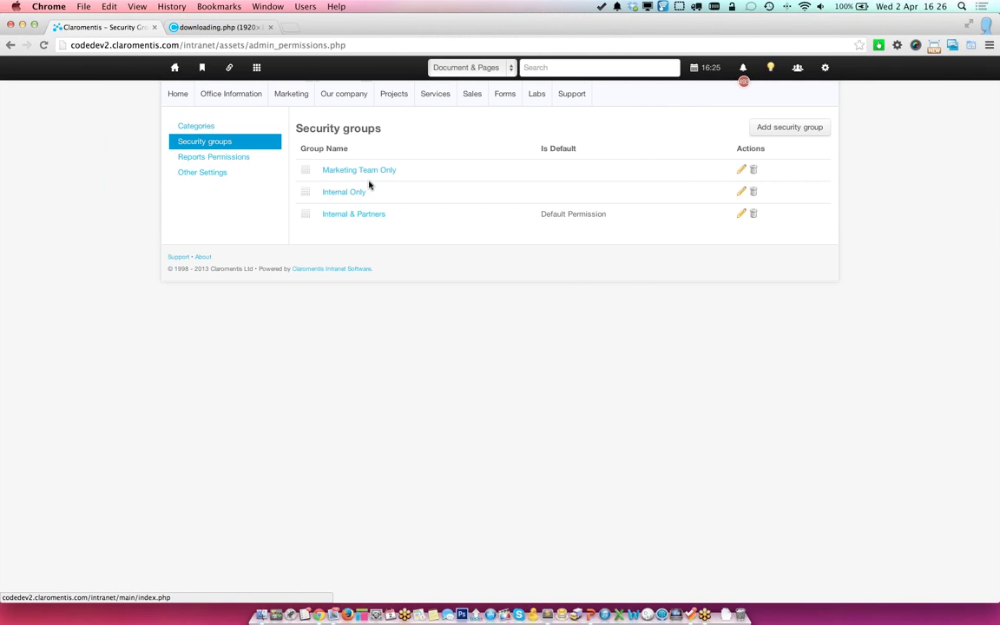
{"action": "left_click", "coordinate": [375, 215]}
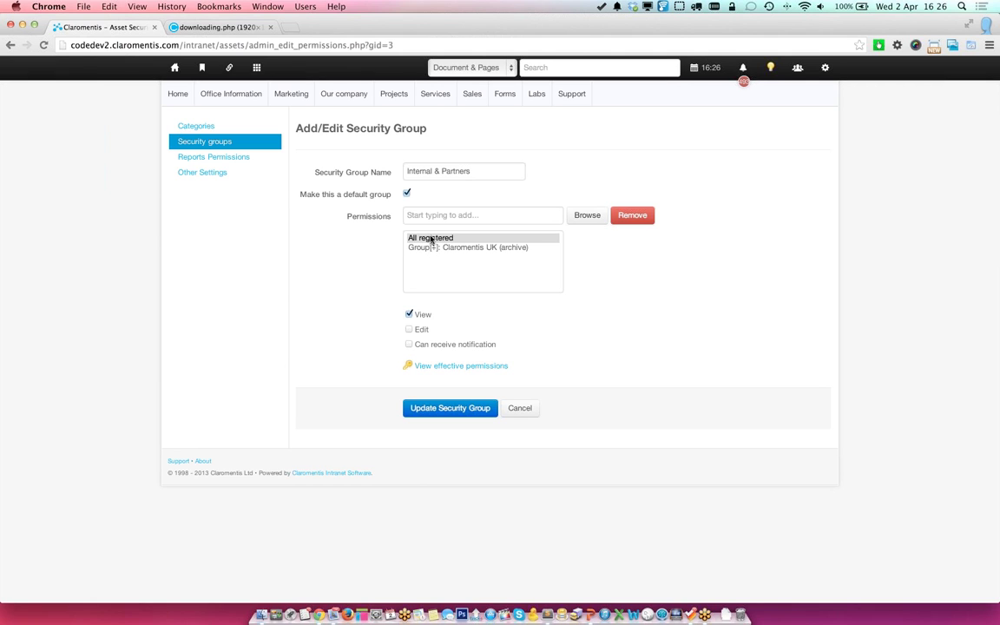
Step: Add the extranet area HR Consultants to the permissions of the Internal & Partners security group
{"action": "left_click", "coordinate": [433, 241]}
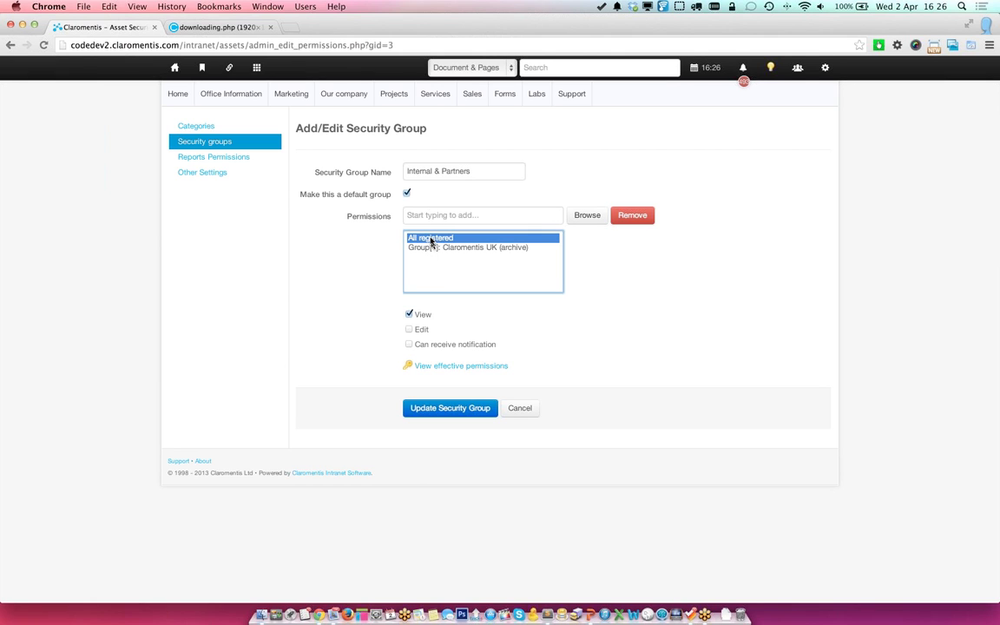
{"action": "left_click", "coordinate": [457, 214]}
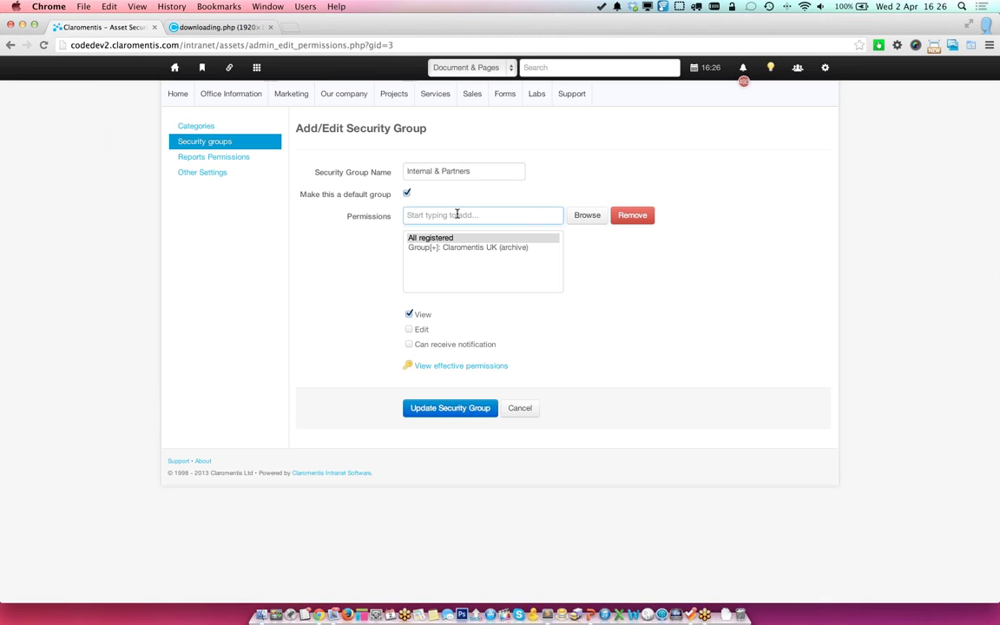
{"action": "type", "text": "extranet:"}
{"action": "key", "text": "BackSpace"}
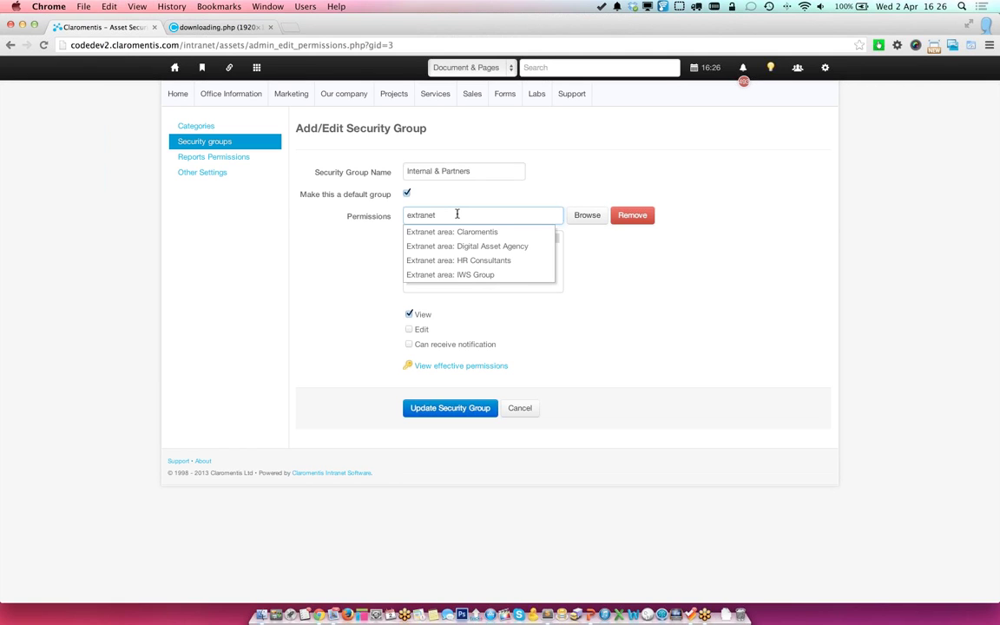
{"action": "left_click", "coordinate": [469, 263]}
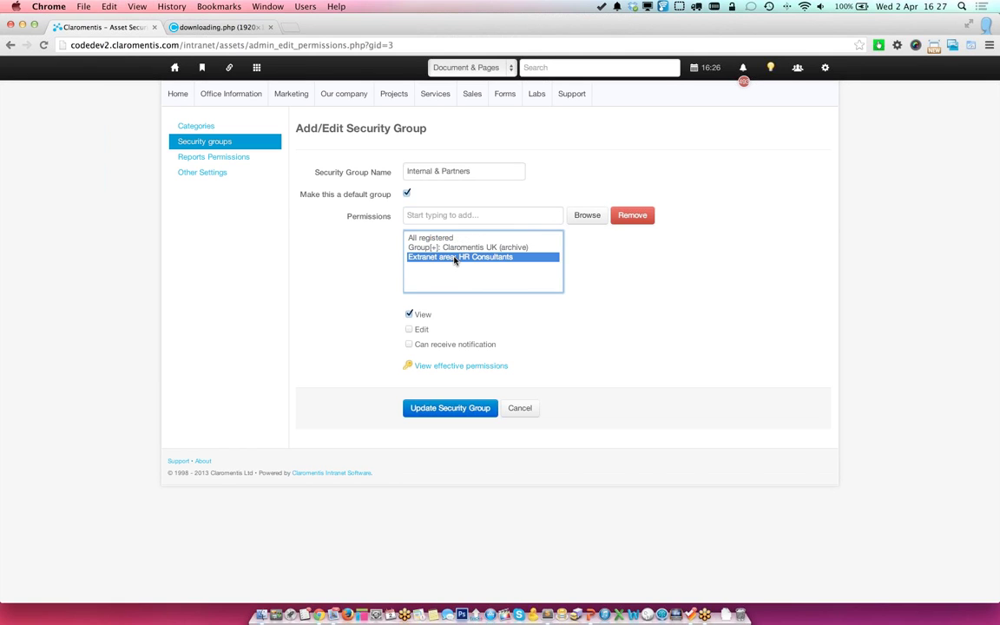
Step: Check the rights of the Claromentis UK (archive) and All registered entries and save the updated security group
{"action": "left_click", "coordinate": [448, 251]}
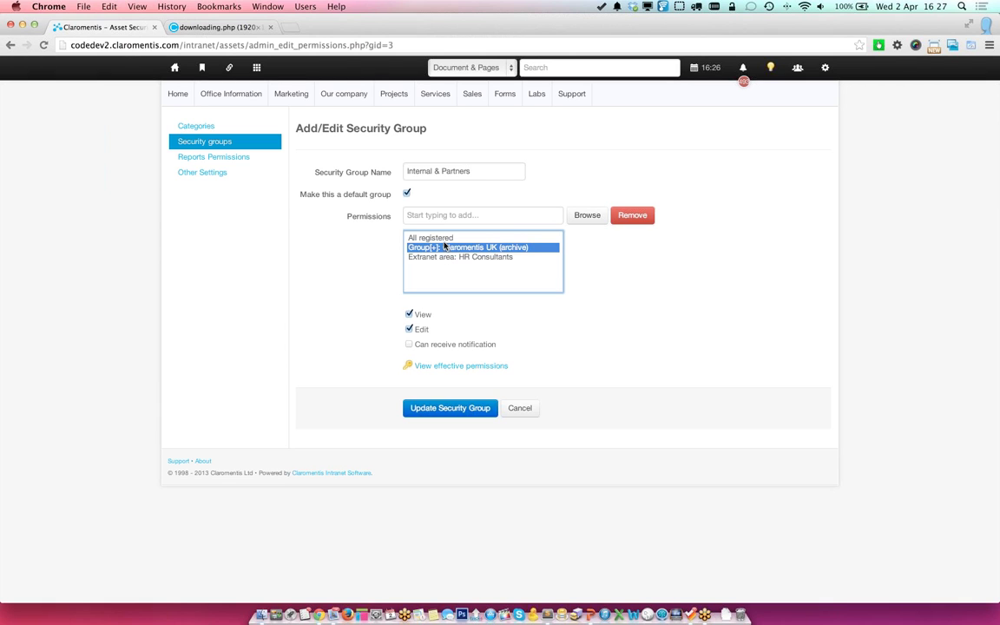
{"action": "left_click", "coordinate": [444, 239]}
{"action": "left_click", "coordinate": [443, 249]}
{"action": "left_click", "coordinate": [448, 409]}
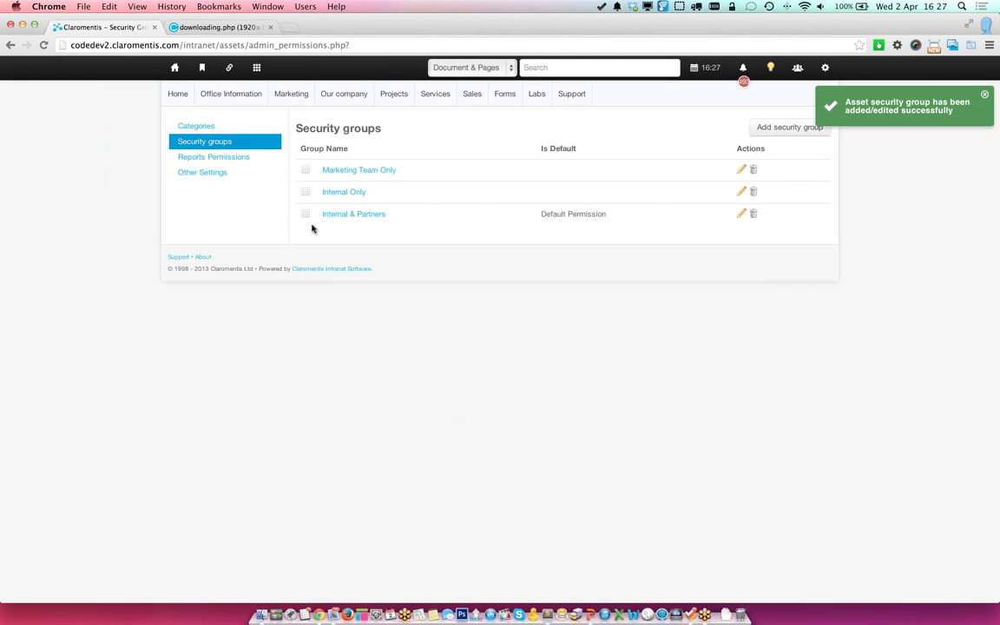
Step: Return to Digital Assets Management from the applications list and open the Logo & Branding category
{"action": "scroll", "coordinate": [409, 352], "scroll_direction": "up", "scroll_amount": 2}
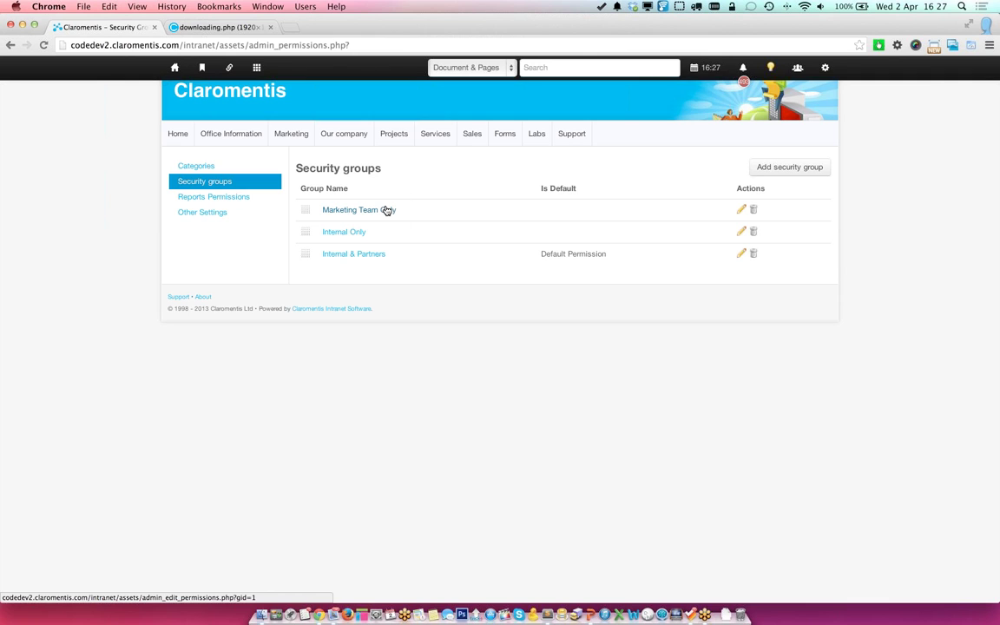
{"action": "left_click", "coordinate": [258, 67]}
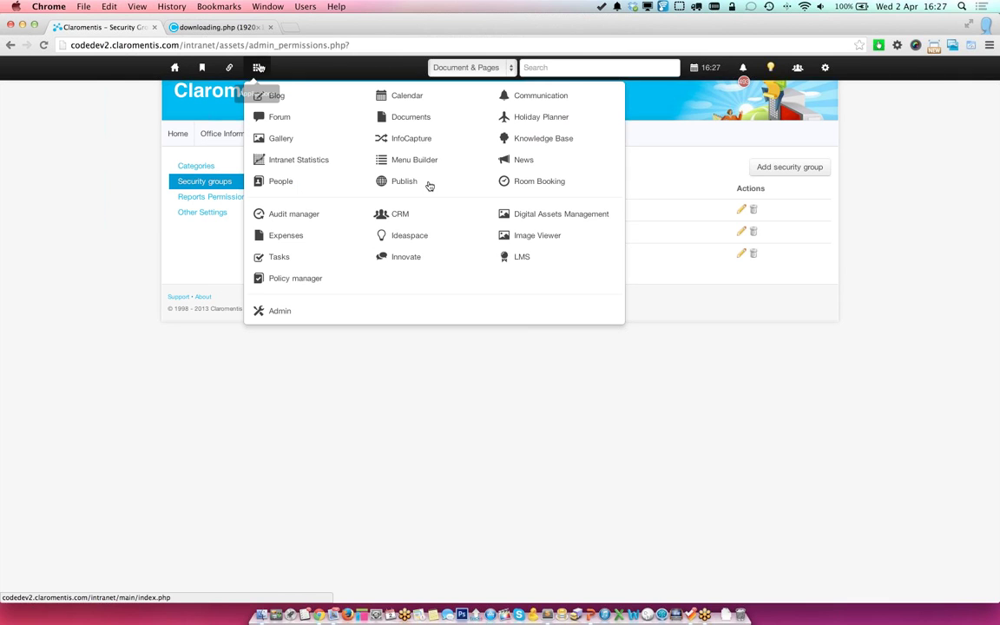
{"action": "left_click", "coordinate": [519, 215]}
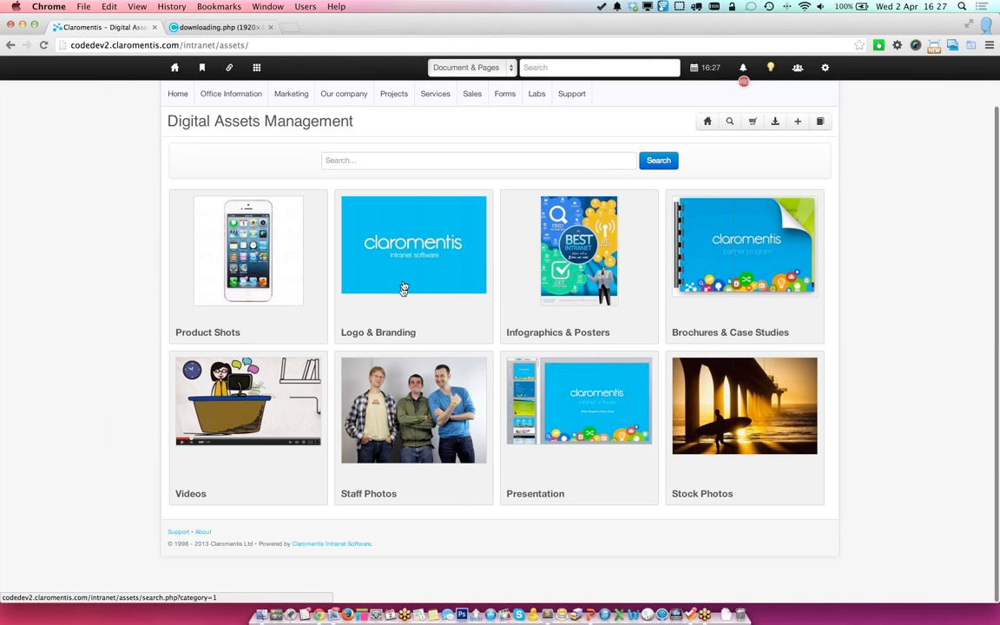
{"action": "left_click", "coordinate": [402, 289]}
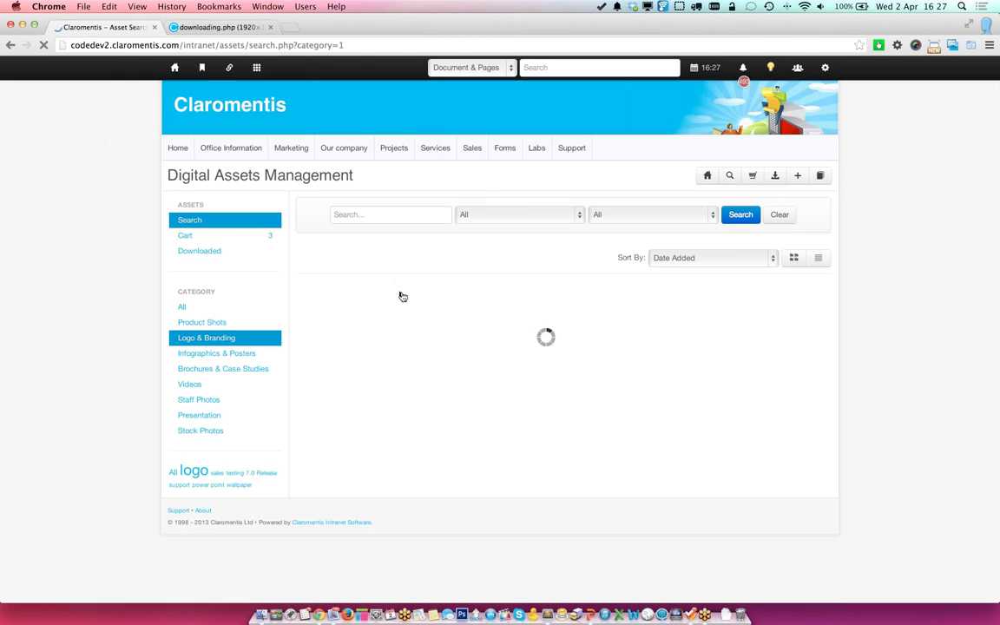
Step: View the details of the white-on-blue Claromentis logo and the Intranet Icon assets, returning to the search results after each
{"action": "left_click", "coordinate": [381, 374]}
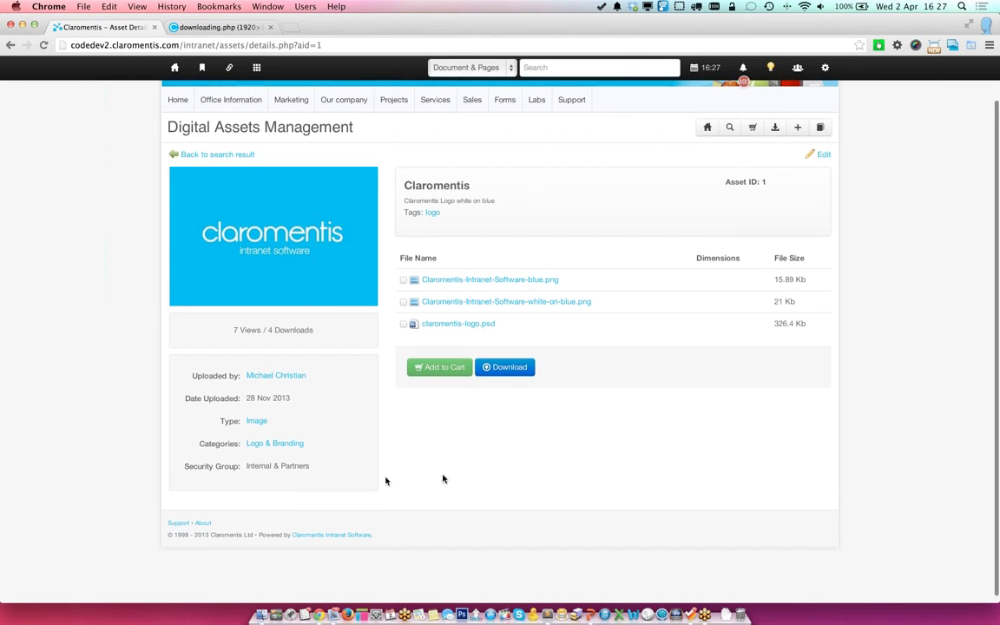
{"action": "left_click", "coordinate": [230, 154]}
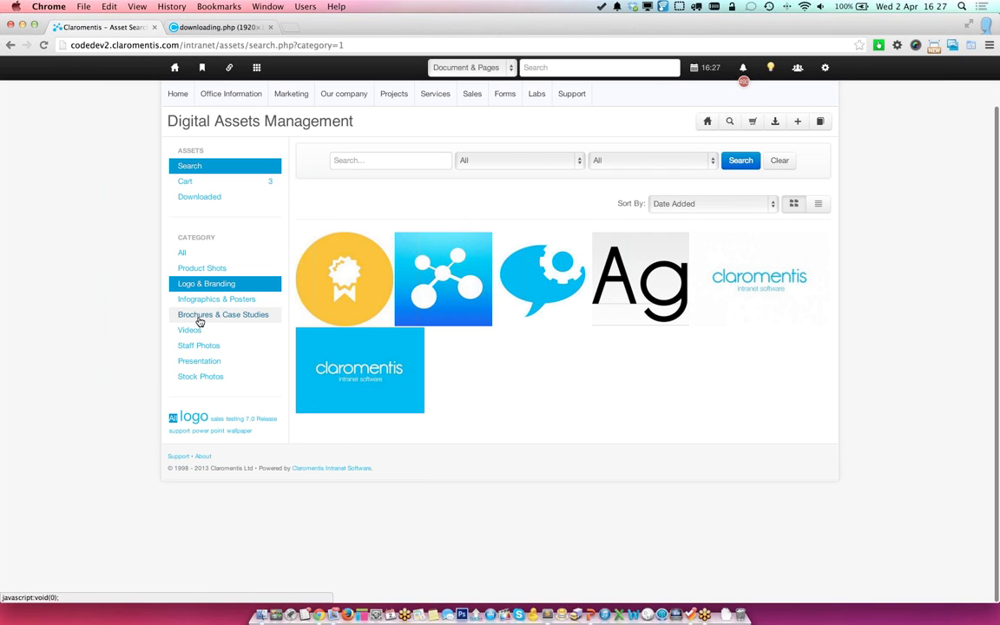
{"action": "left_click", "coordinate": [412, 296]}
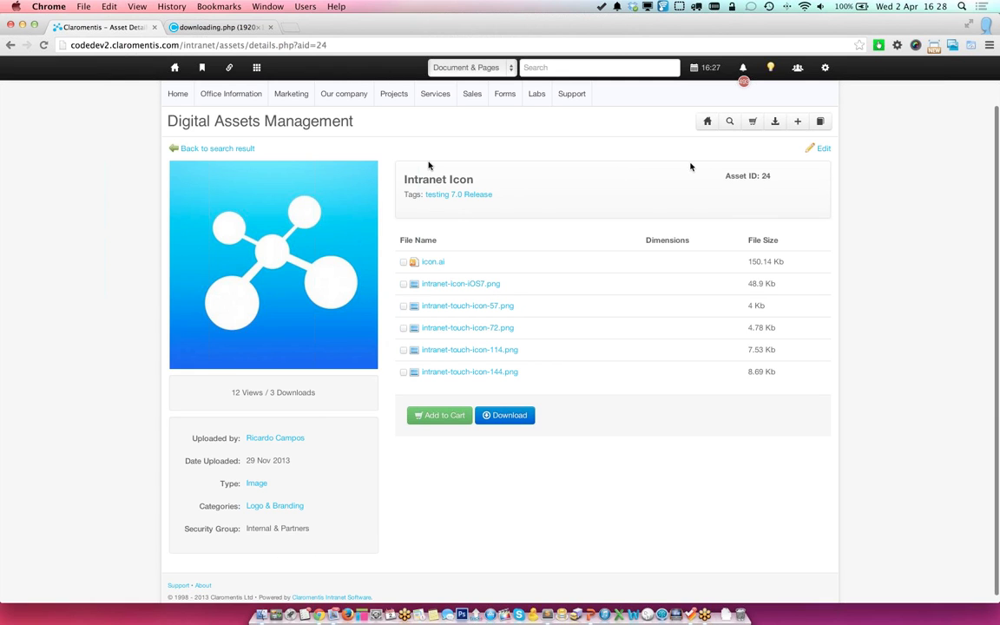
{"action": "left_click", "coordinate": [233, 150]}
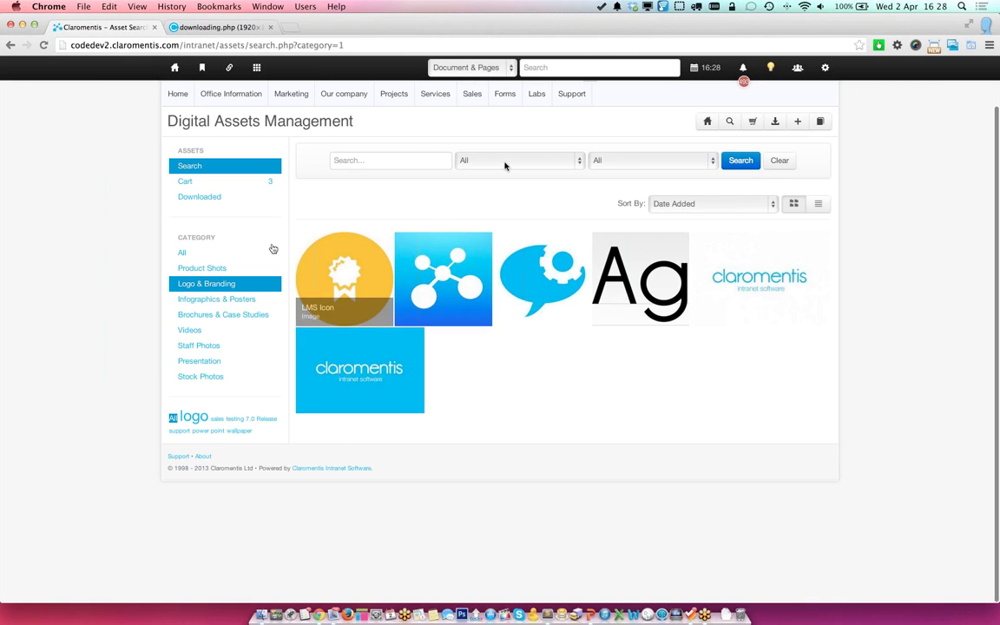
Step: Start a new asset upload with the title "Brighton Seaside" and the description "seaside picture"
{"action": "left_click", "coordinate": [800, 124]}
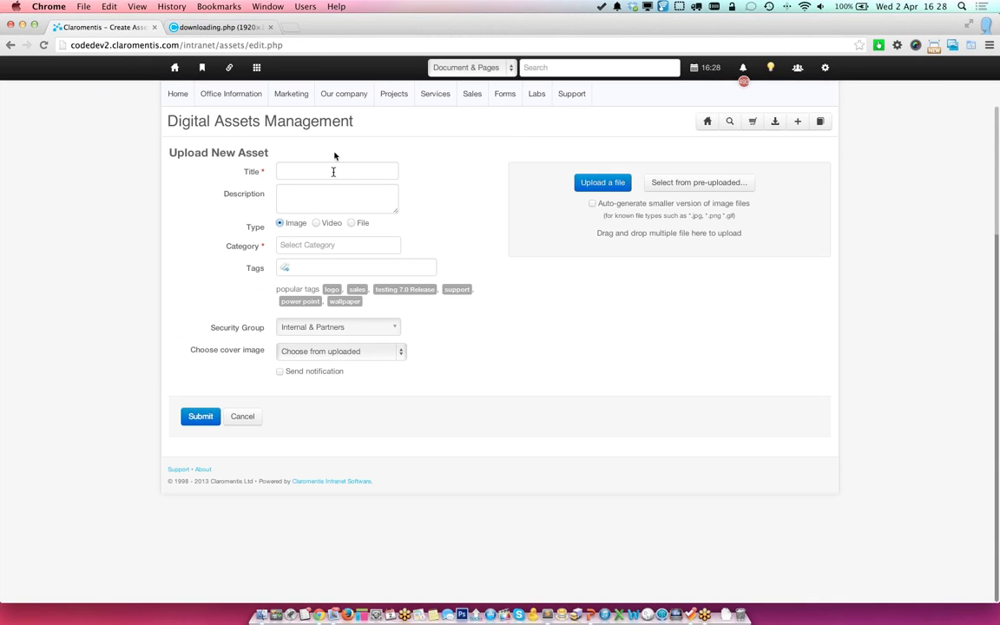
{"action": "left_click", "coordinate": [332, 171]}
{"action": "type", "text": "B"}
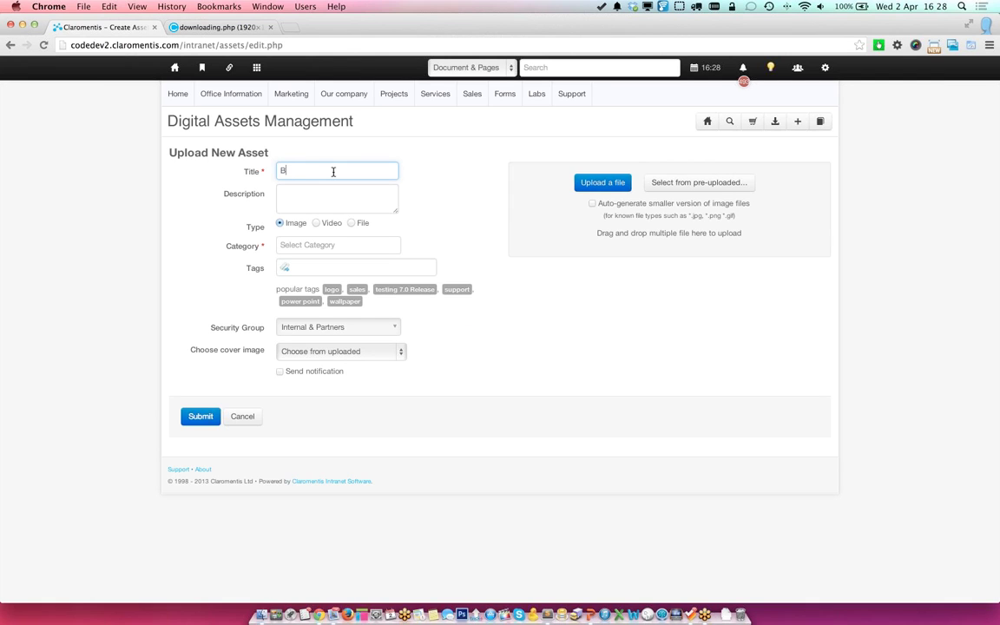
{"action": "type", "text": "righton Seaside"}
{"action": "left_click", "coordinate": [305, 194]}
{"action": "type", "text": "seas"}
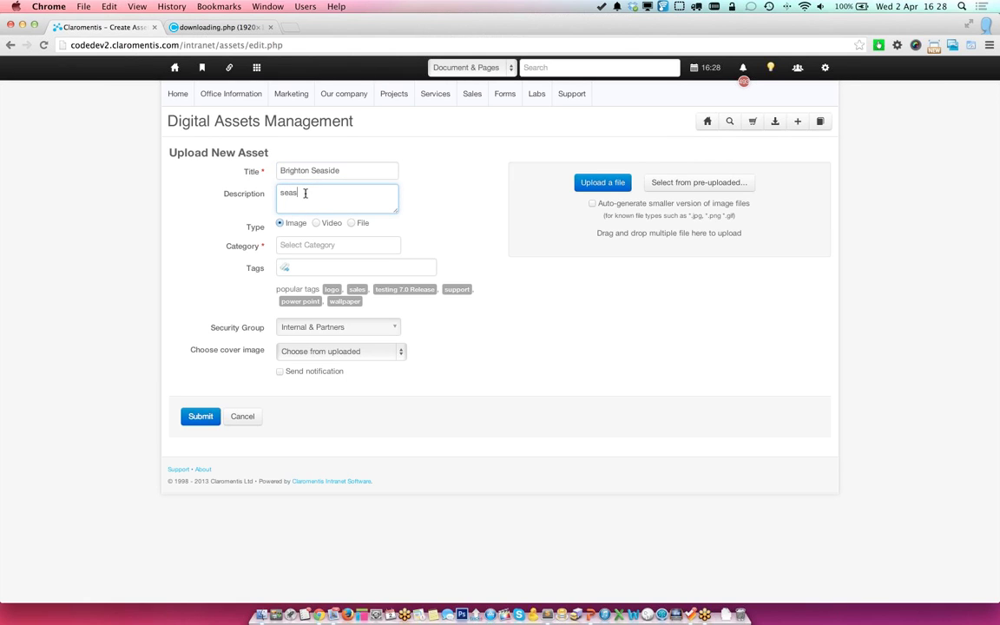
{"action": "type", "text": "ide picture"}
Step: Assign the asset to the Infographics & Posters category, tag it "pictures" and keep the Internal & Partners security group
{"action": "left_click", "coordinate": [309, 246]}
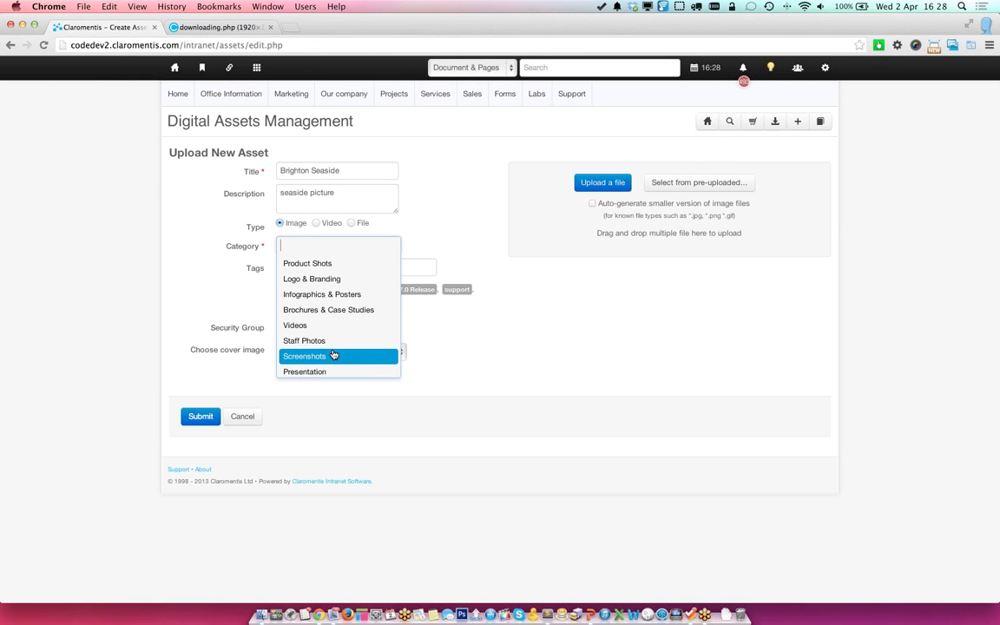
{"action": "left_click", "coordinate": [330, 296]}
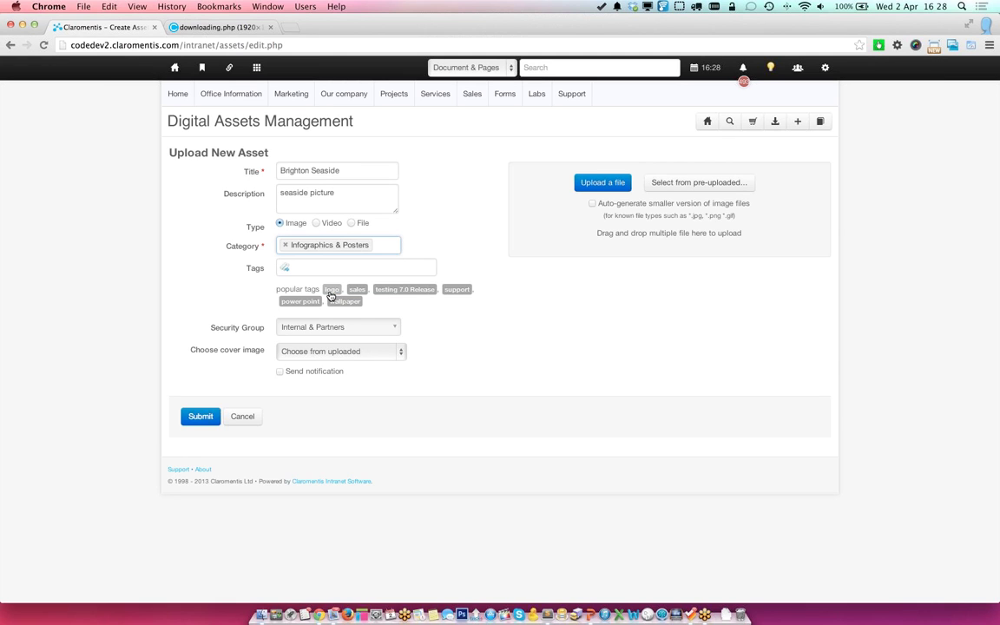
{"action": "left_click", "coordinate": [308, 267]}
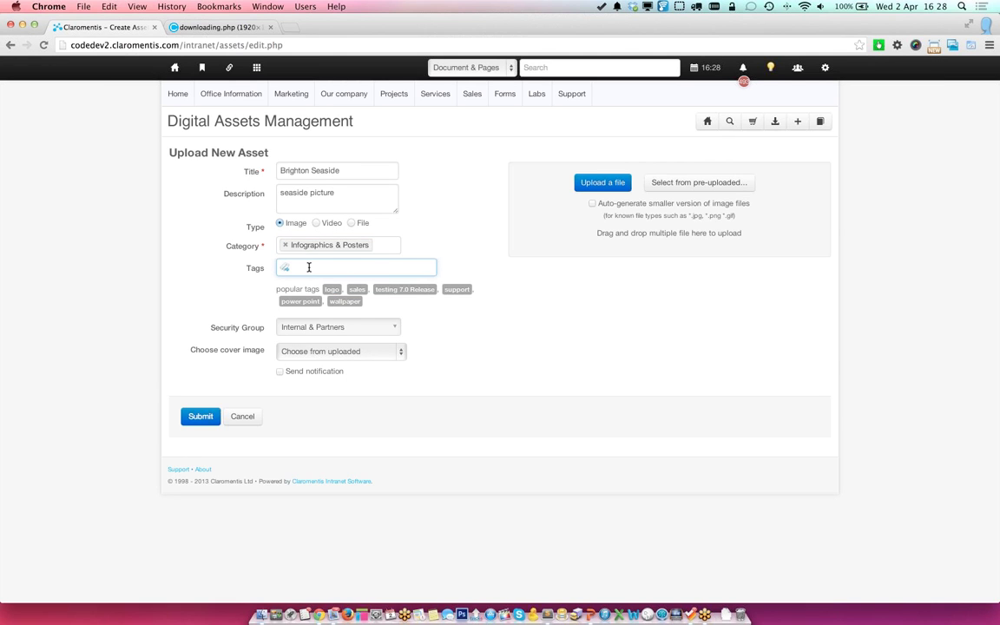
{"action": "type", "text": "picture"}
{"action": "left_click", "coordinate": [303, 285]}
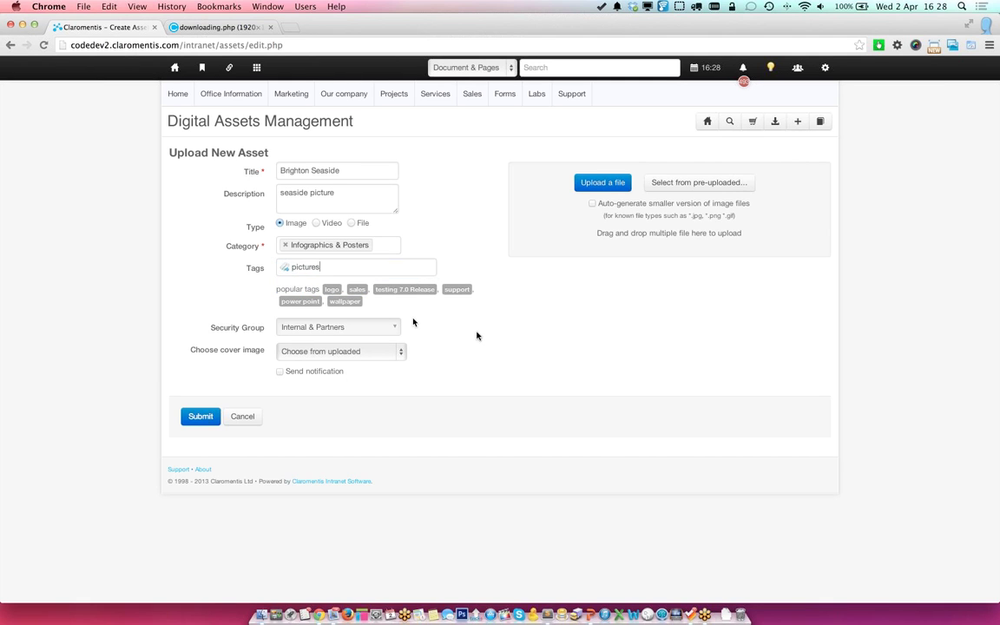
{"action": "left_click", "coordinate": [387, 328]}
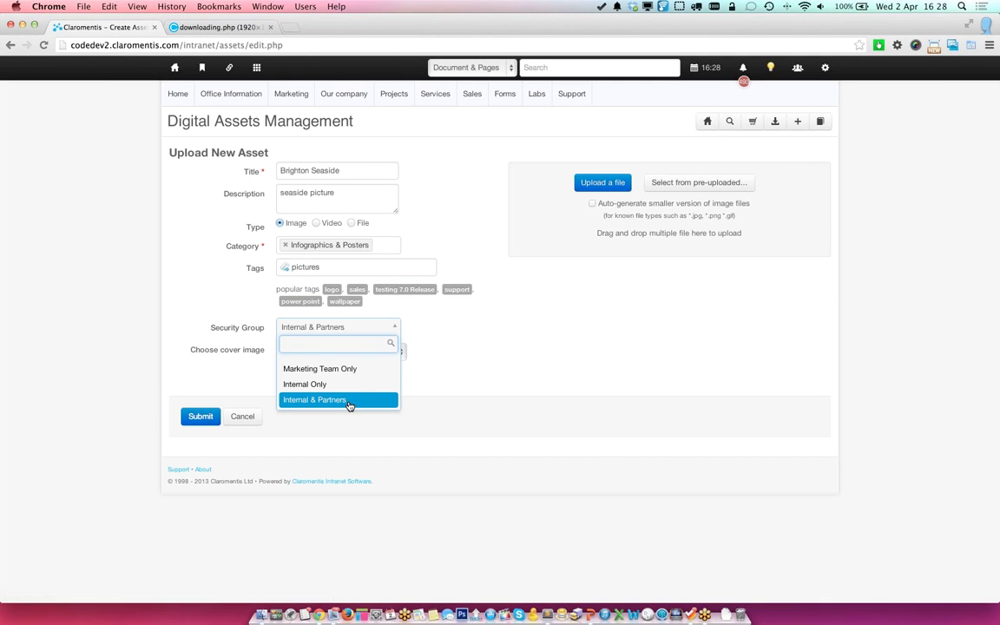
{"action": "left_click", "coordinate": [469, 369]}
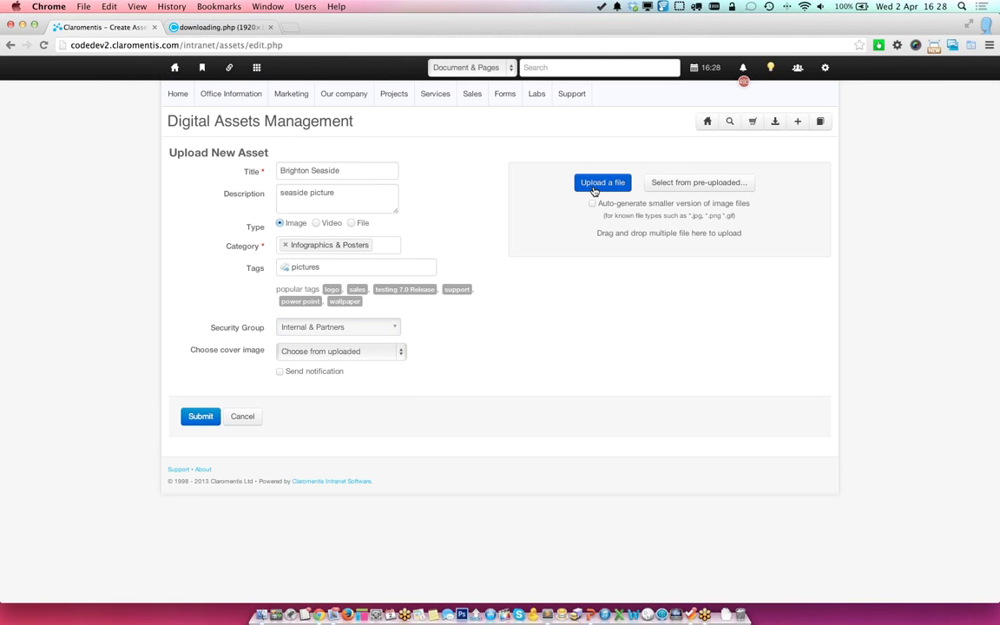
Step: Add BrightonPier.jpg from the brighton folder in Finder's Pictures to the asset upload area and close the Finder window
{"action": "left_click", "coordinate": [263, 610]}
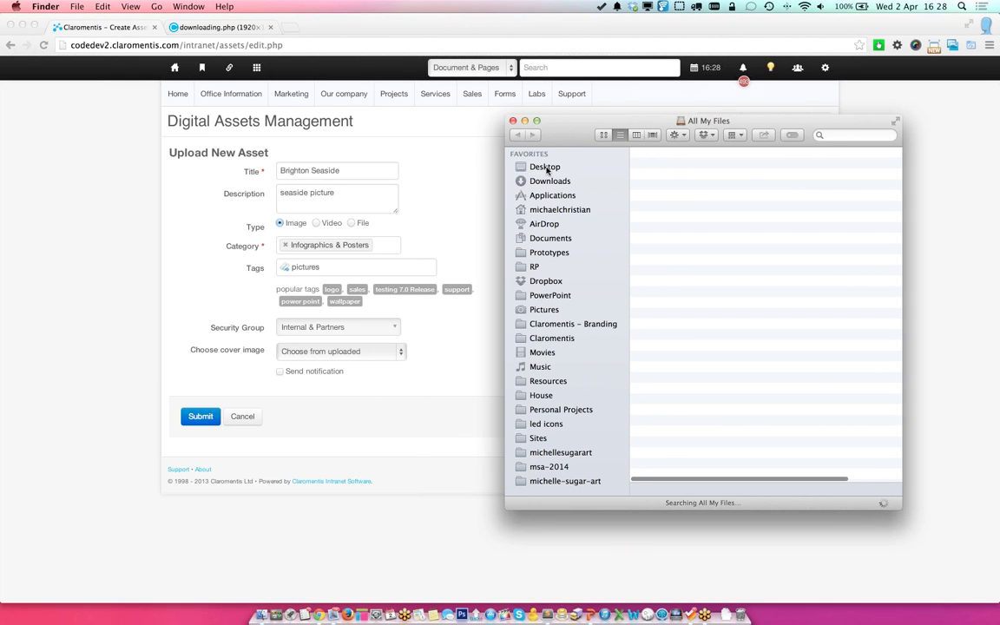
{"action": "left_click_drag", "start_coordinate": [560, 139], "coordinate": [132, 154]}
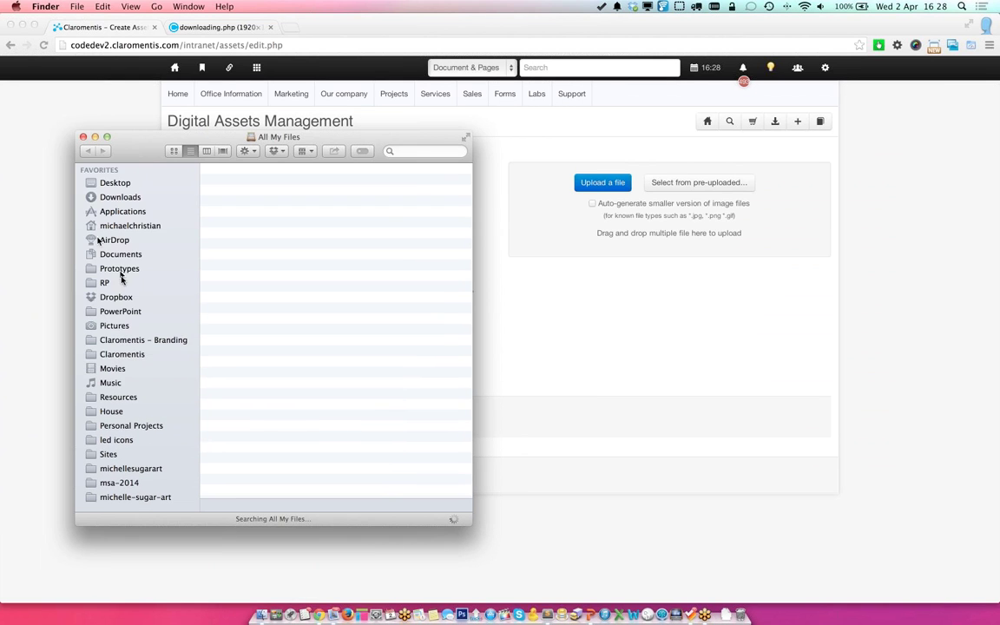
{"action": "left_click", "coordinate": [118, 330]}
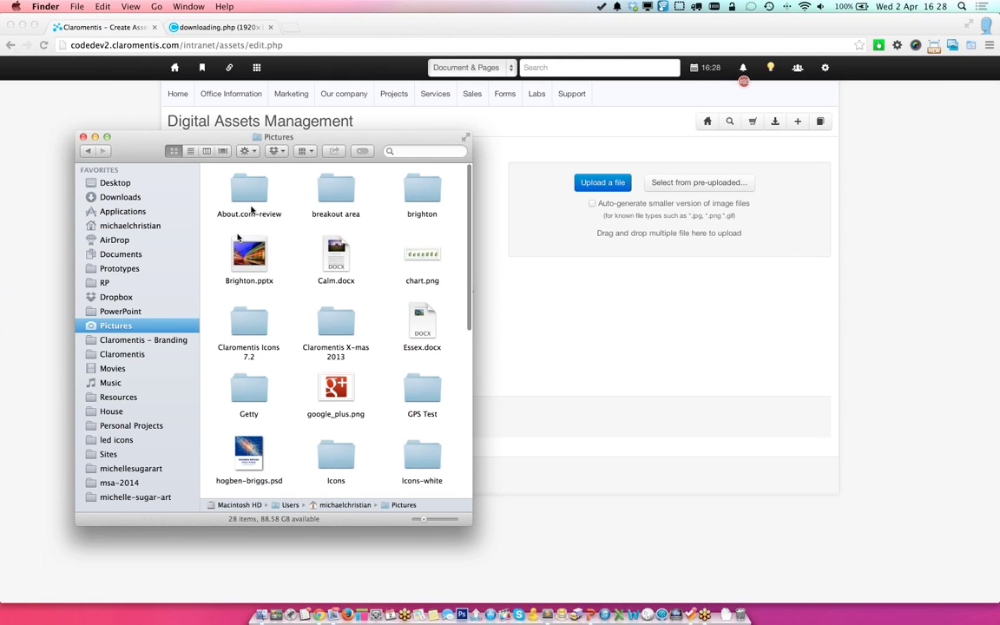
{"action": "double_click", "coordinate": [416, 195]}
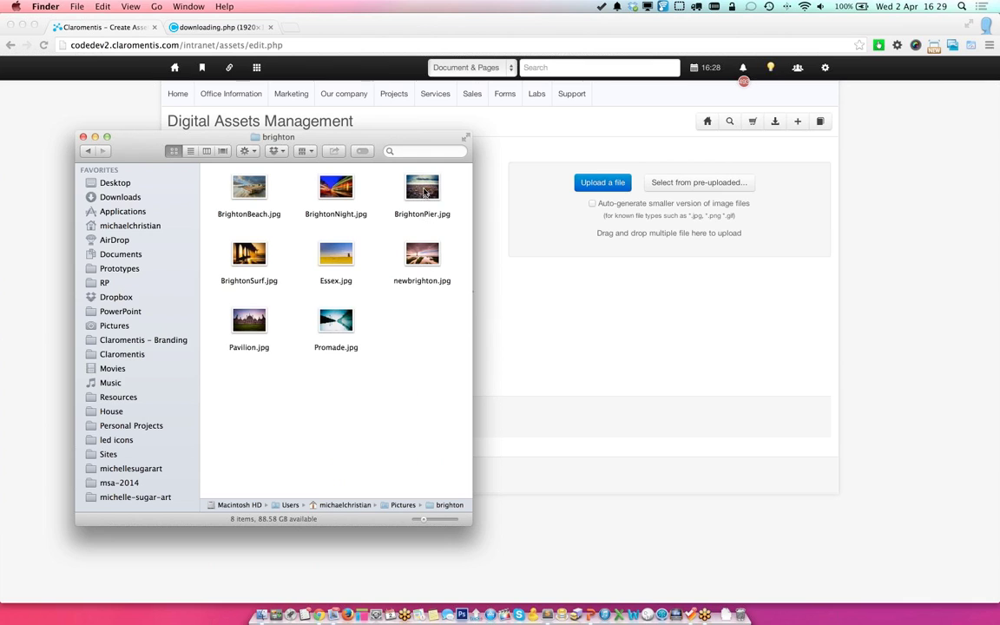
{"action": "left_click_drag", "start_coordinate": [422, 186], "coordinate": [633, 211]}
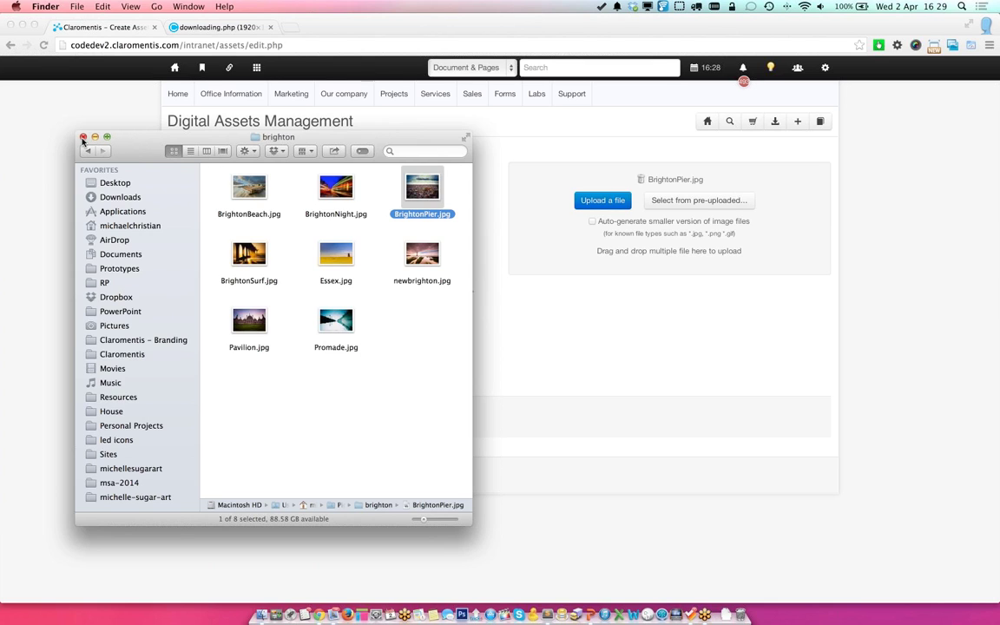
{"action": "left_click", "coordinate": [82, 137]}
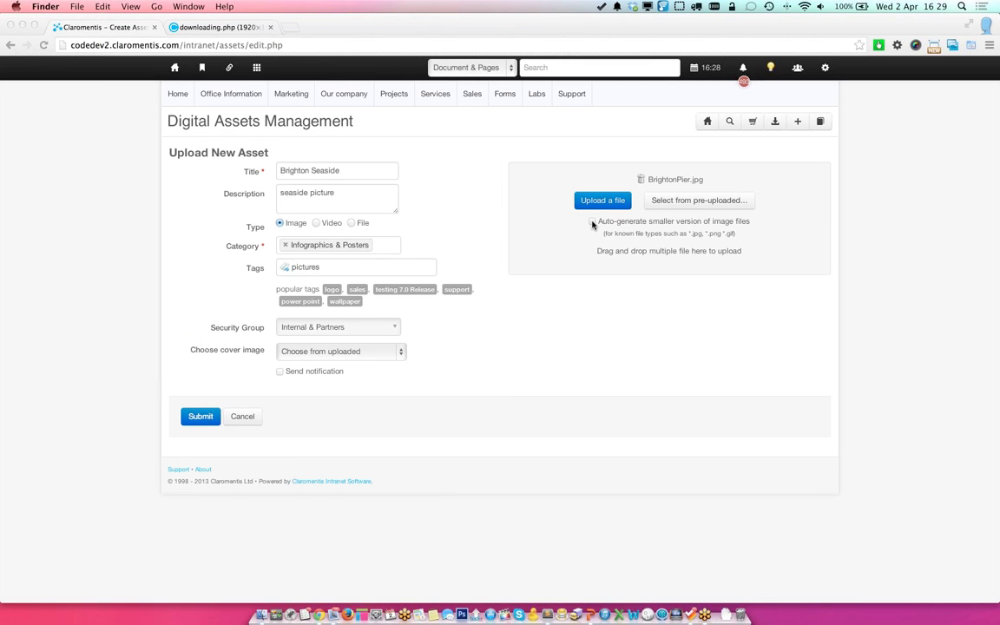
Step: Enable auto-generated smaller image versions, choose BrightonPier.jpg as the cover image and submit the asset without a notification
{"action": "left_click", "coordinate": [593, 225]}
{"action": "left_click", "coordinate": [593, 224]}
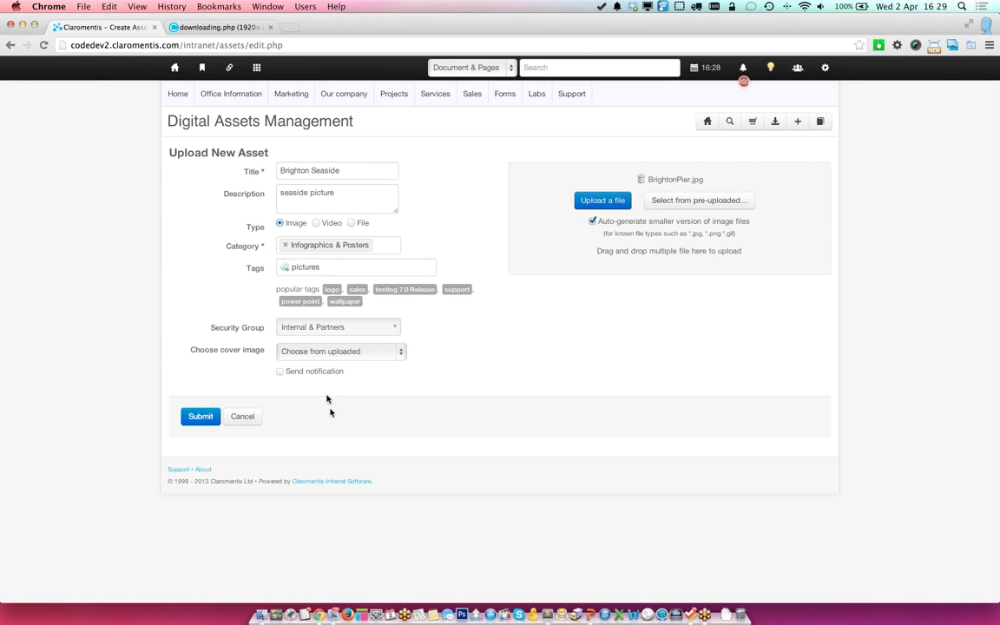
{"action": "left_click", "coordinate": [379, 352]}
{"action": "left_click", "coordinate": [372, 363]}
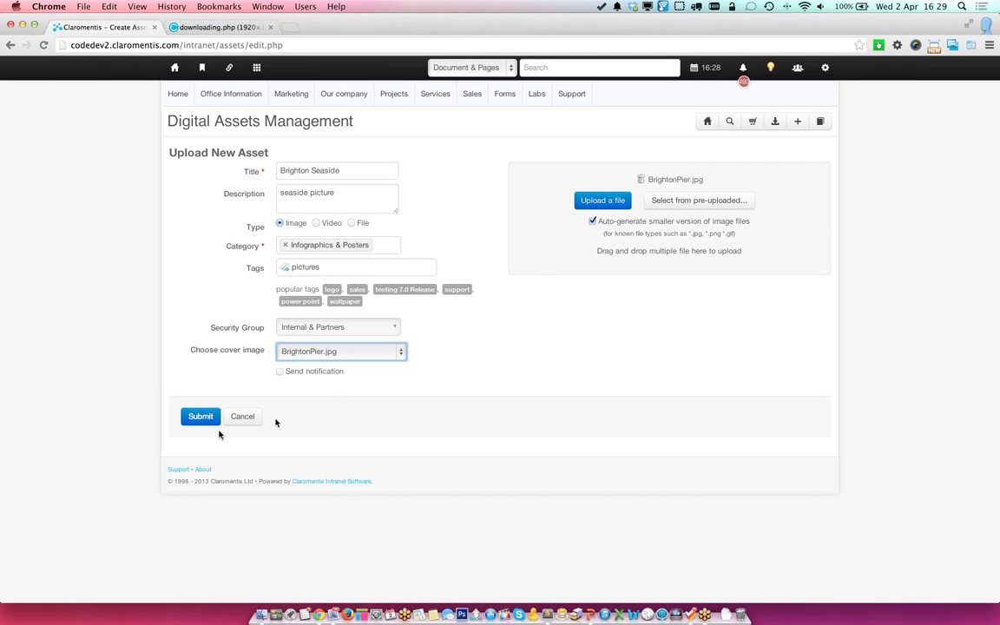
{"action": "left_click", "coordinate": [199, 418]}
{"action": "left_click", "coordinate": [282, 375]}
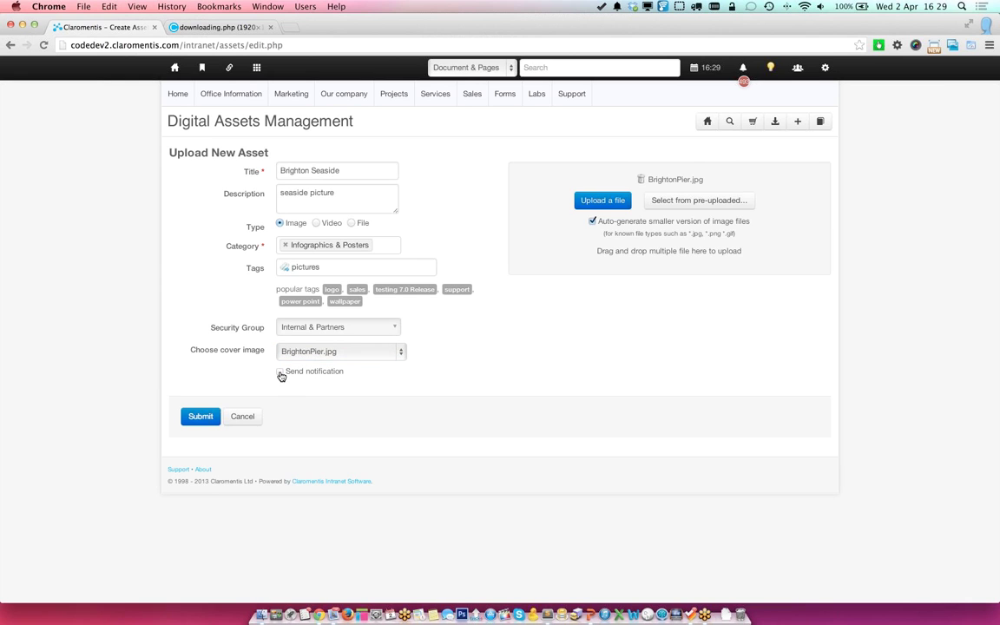
{"action": "left_click", "coordinate": [209, 417]}
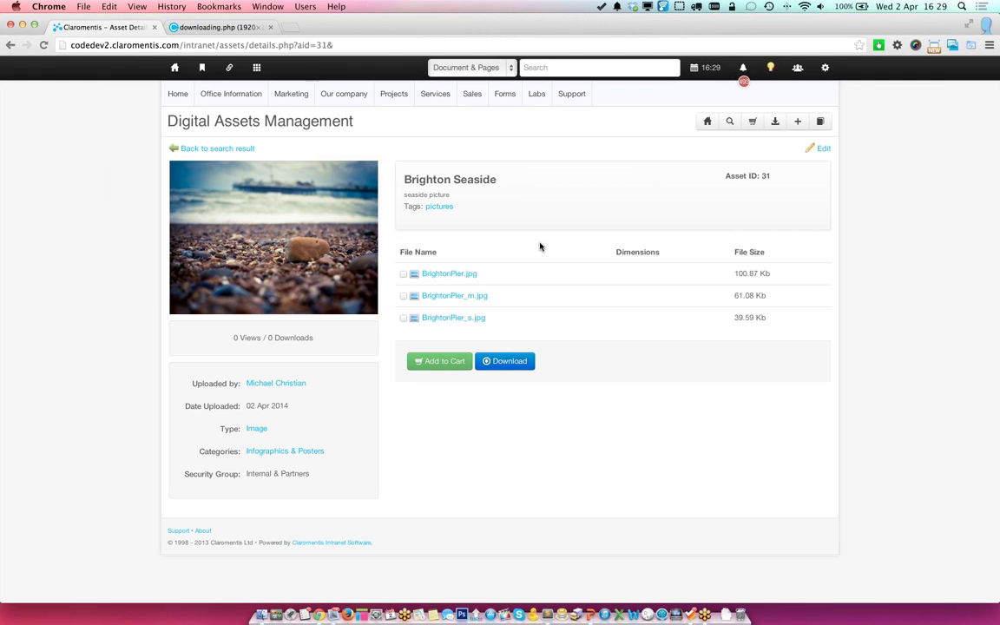
Step: Open the Brighton Seaside asset for editing and review its files and settings
{"action": "left_click", "coordinate": [825, 151]}
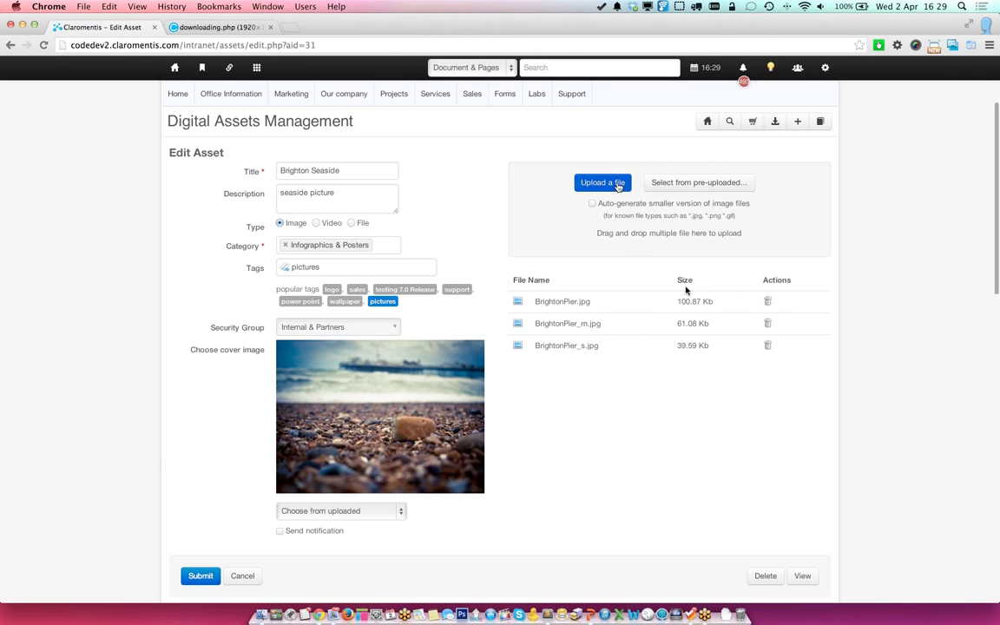
{"action": "scroll", "coordinate": [682, 278], "scroll_direction": "down", "scroll_amount": 2}
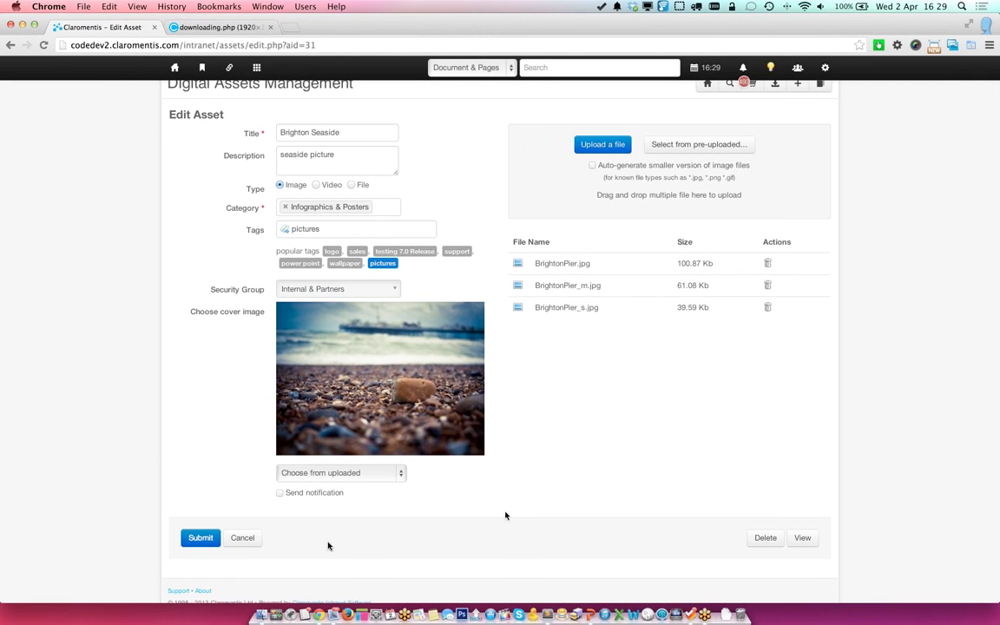
Step: Submit the Brighton Seaside asset edits and browse back to the Infographics & Posters category
{"action": "left_click", "coordinate": [201, 537]}
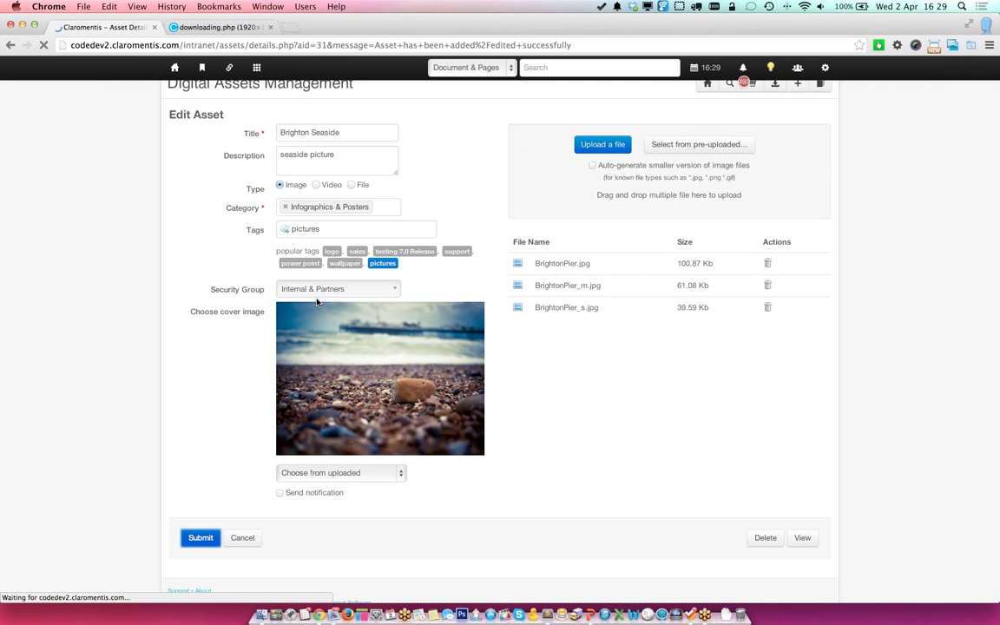
{"action": "left_click", "coordinate": [217, 148]}
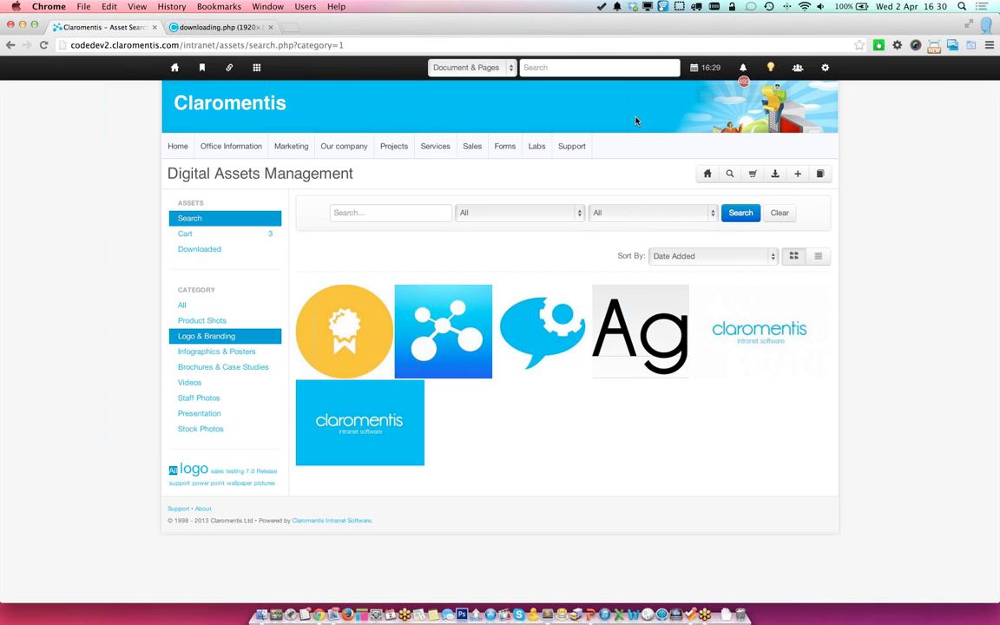
{"action": "left_click", "coordinate": [181, 307]}
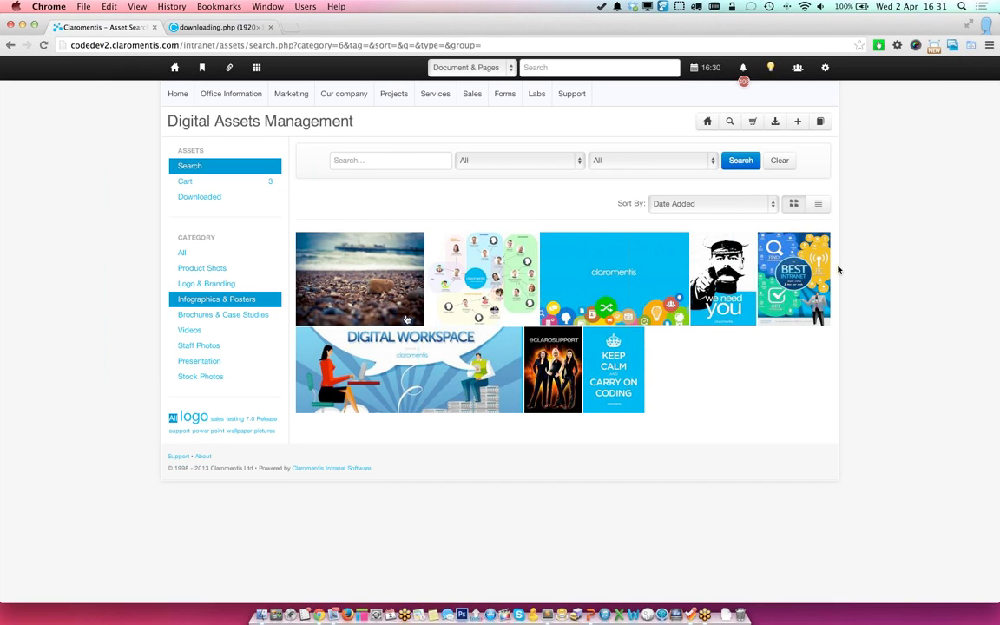
Step: Open the list of downloaded assets and review the download history by date
{"action": "left_click", "coordinate": [188, 198]}
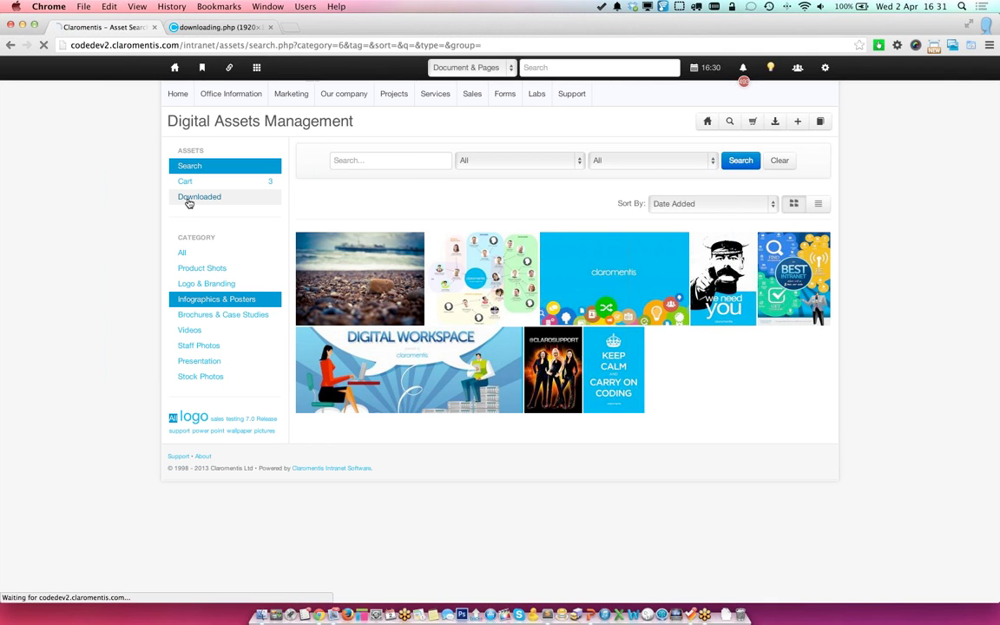
{"action": "scroll", "coordinate": [496, 286], "scroll_direction": "down", "scroll_amount": 5}
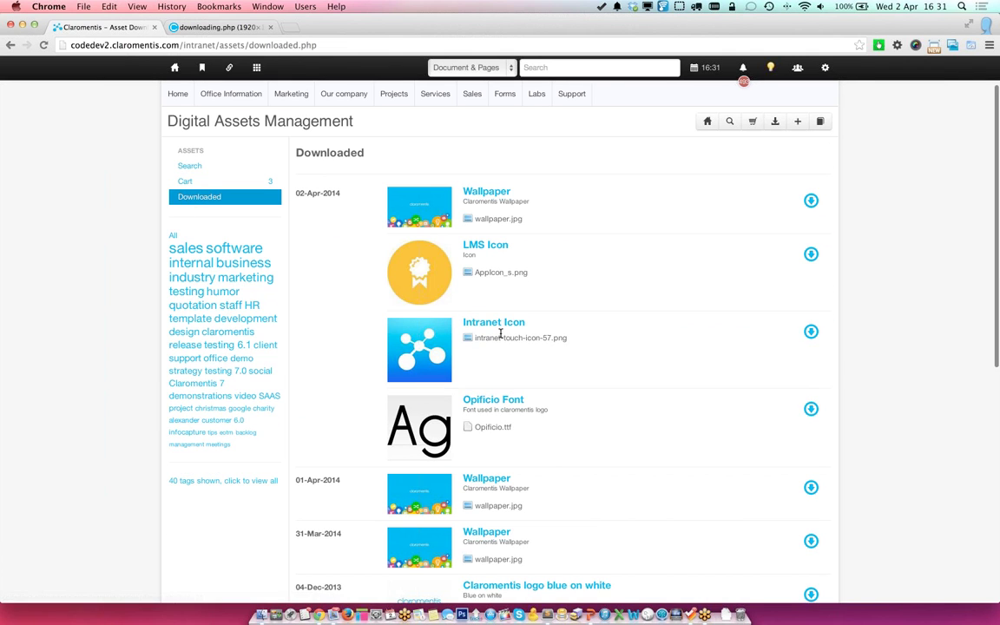
{"action": "scroll", "coordinate": [500, 335], "scroll_direction": "up", "scroll_amount": 3}
{"action": "scroll", "coordinate": [500, 337], "scroll_direction": "up", "scroll_amount": 3}
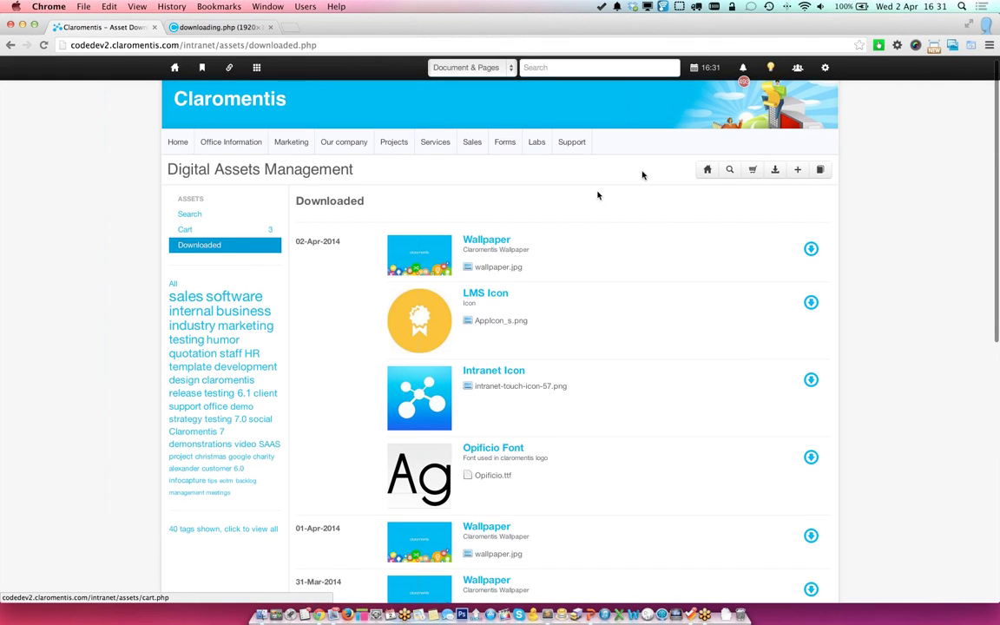
Step: Return to the Digital Assets Management home and view the Claromentis Intranet Software asset in the Videos category
{"action": "left_click", "coordinate": [707, 169]}
{"action": "scroll", "coordinate": [651, 230], "scroll_direction": "down", "scroll_amount": 1}
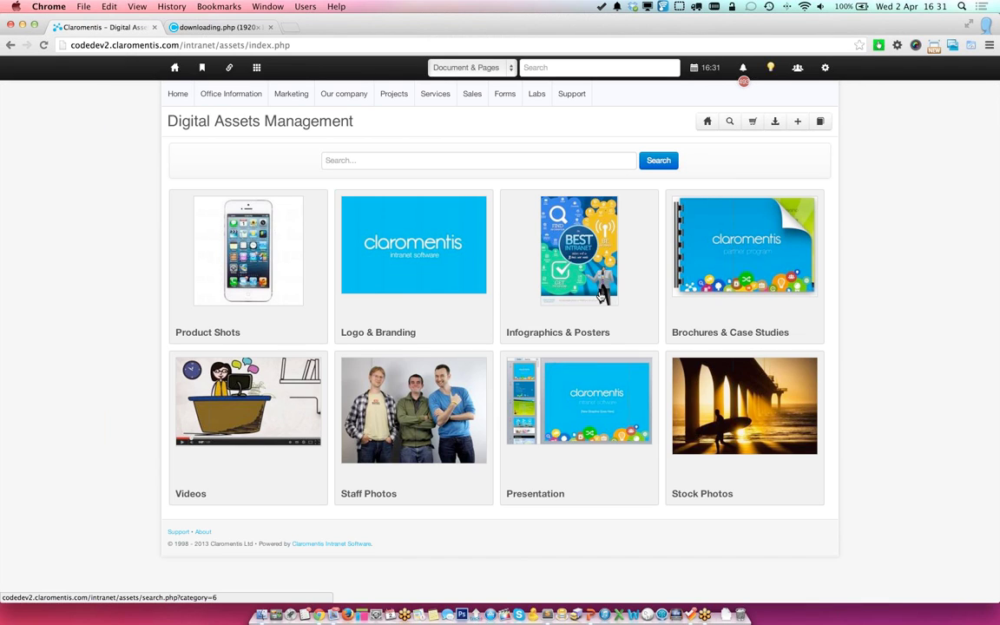
{"action": "left_click", "coordinate": [234, 393]}
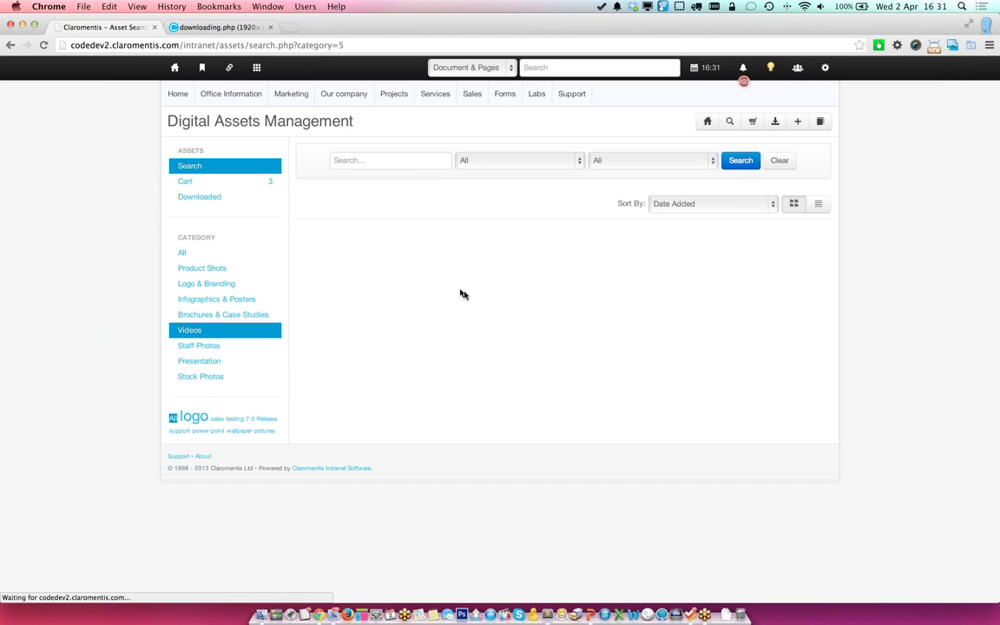
{"action": "left_click", "coordinate": [414, 267]}
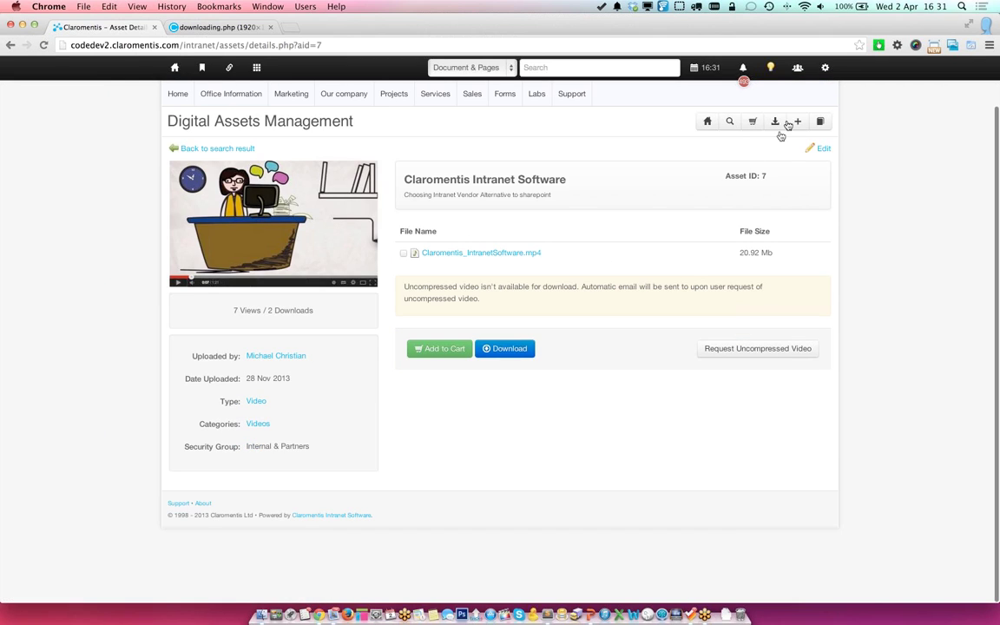
Step: Generate a Downloaded Asset report limited to the Logo & Branding category and review its entries and the report type options
{"action": "left_click", "coordinate": [821, 124]}
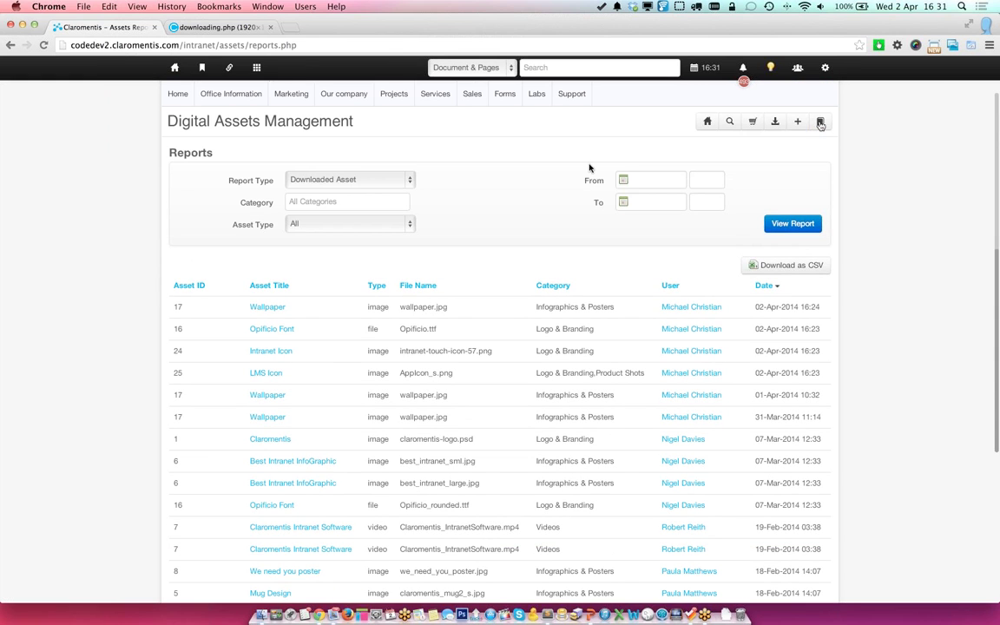
{"action": "left_click", "coordinate": [376, 181]}
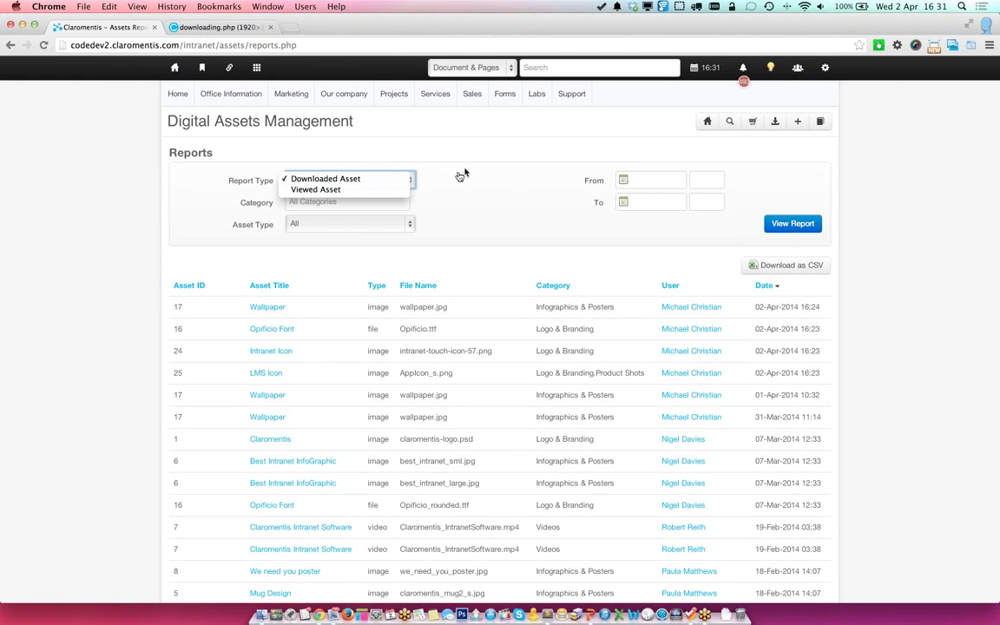
{"action": "left_click", "coordinate": [375, 206]}
{"action": "left_click", "coordinate": [373, 202]}
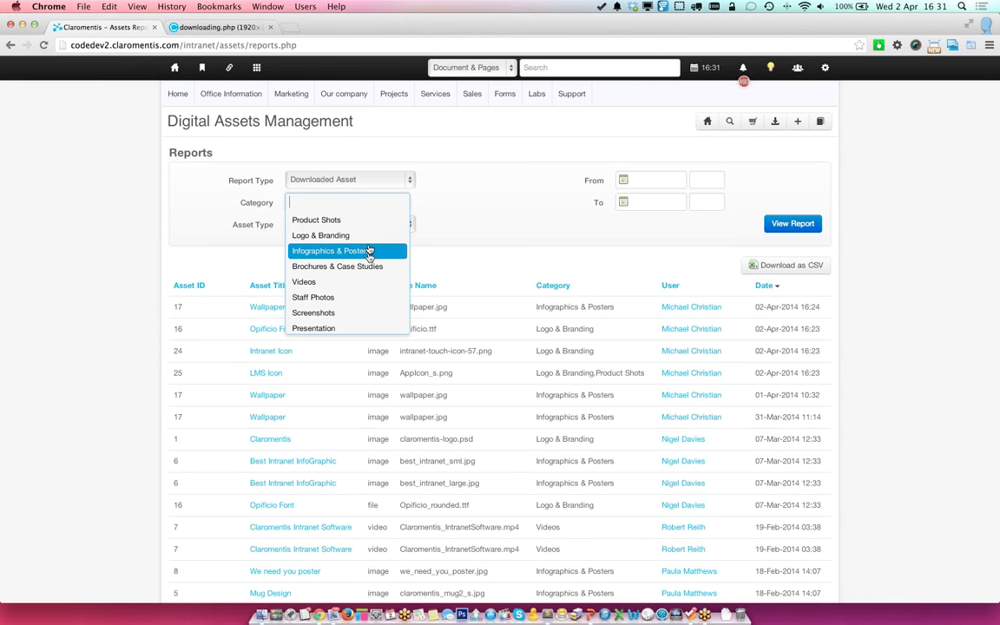
{"action": "left_click", "coordinate": [368, 234]}
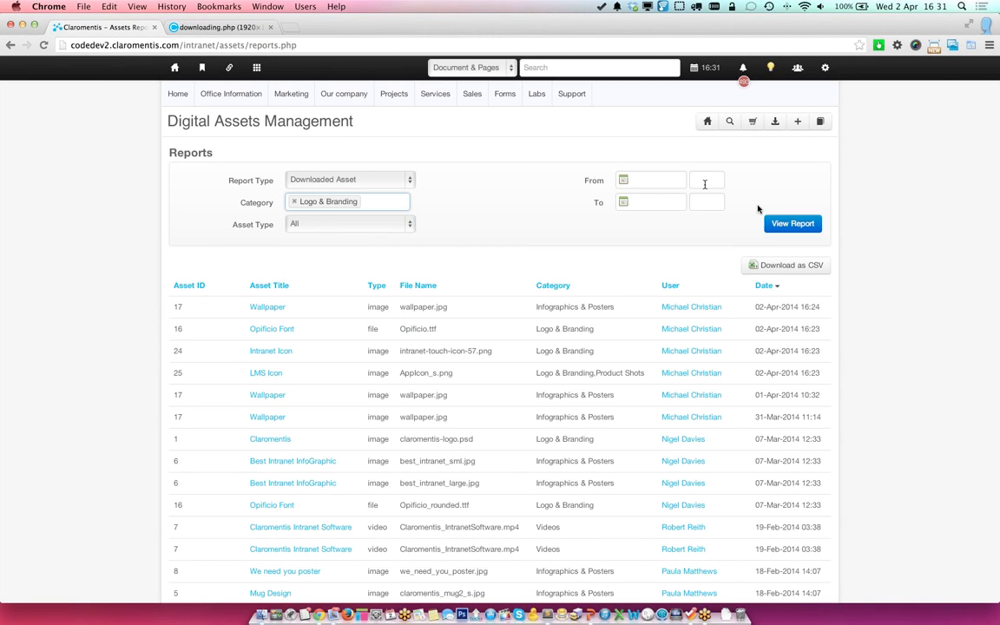
{"action": "left_click", "coordinate": [791, 224]}
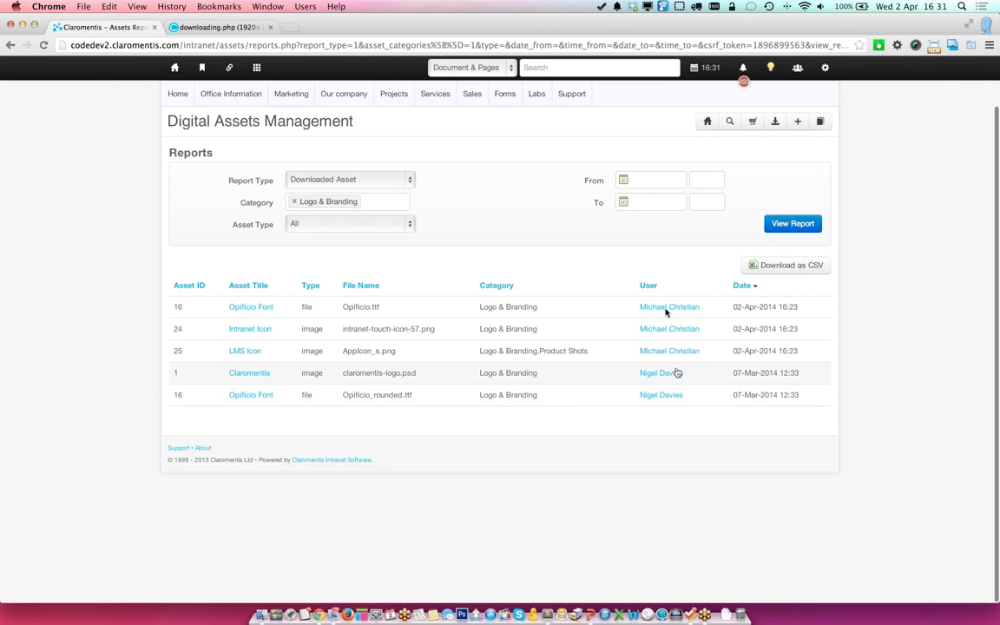
{"action": "left_click", "coordinate": [365, 181]}
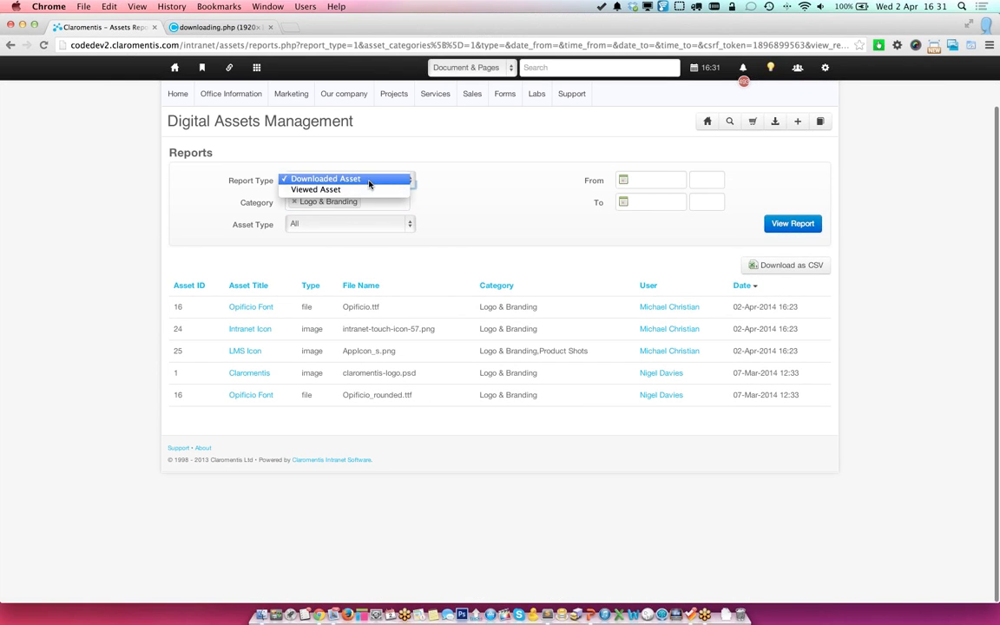
{"action": "left_click", "coordinate": [445, 179]}
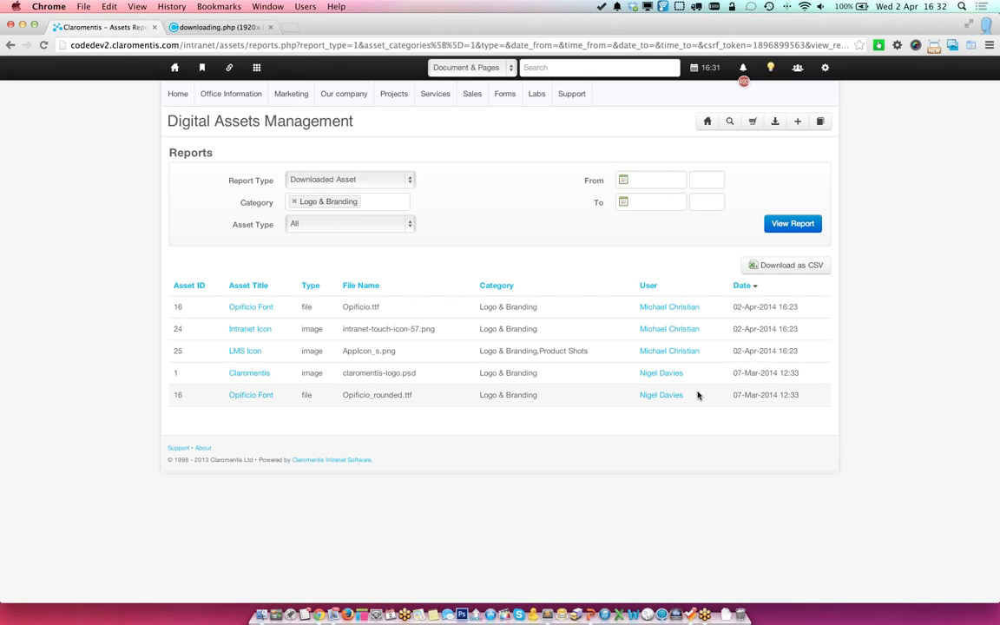
{"action": "scroll", "coordinate": [689, 232], "scroll_direction": "up", "scroll_amount": 1}
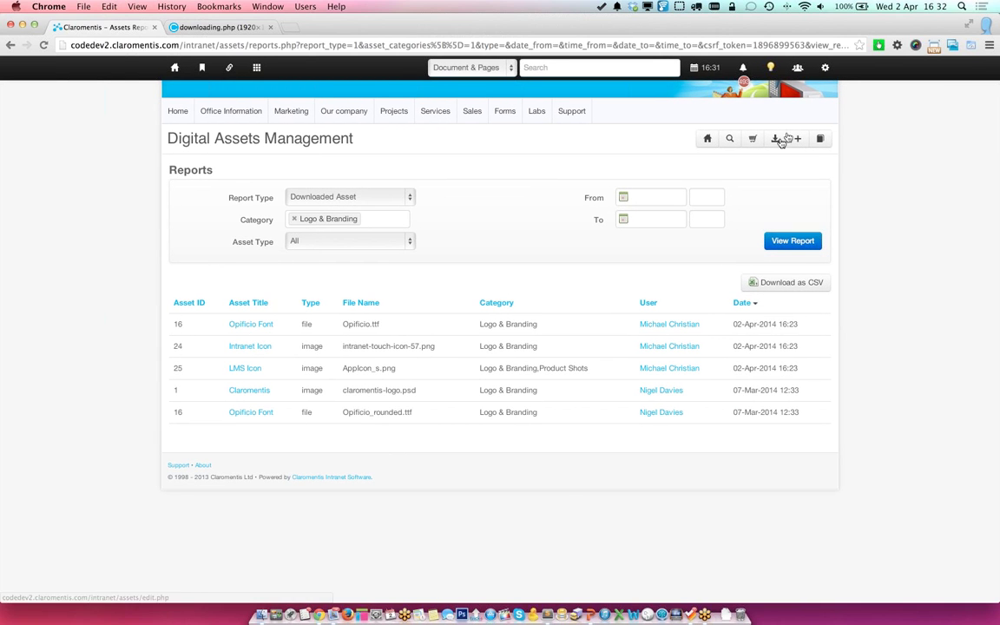
Step: Return to the assets home, switch to PowerPoint, and present the Digital Asset Management slide before ending the show
{"action": "left_click", "coordinate": [707, 141]}
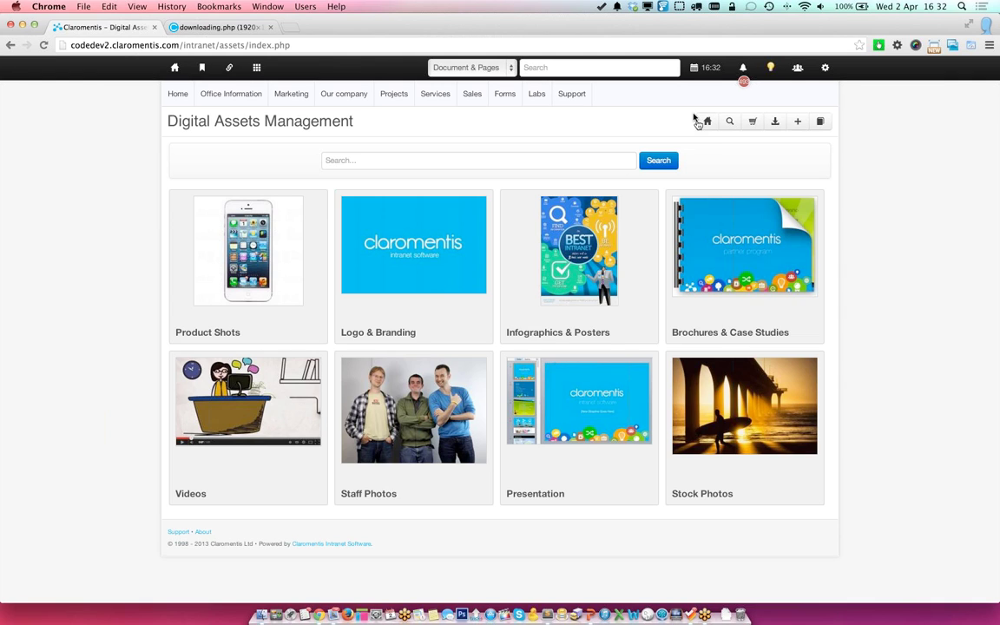
{"action": "left_click", "coordinate": [581, 590]}
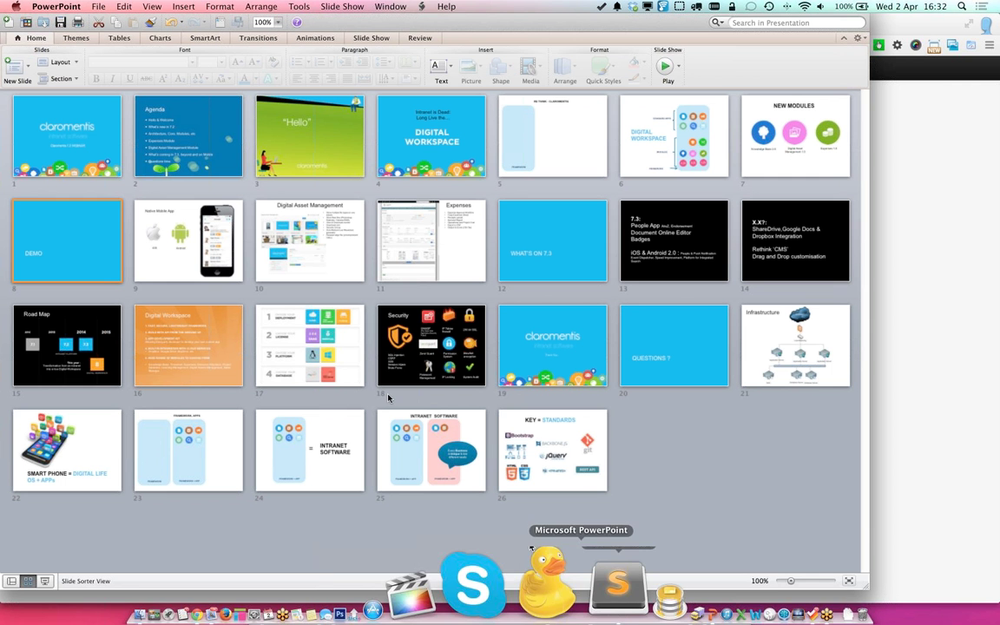
{"action": "double_click", "coordinate": [328, 265]}
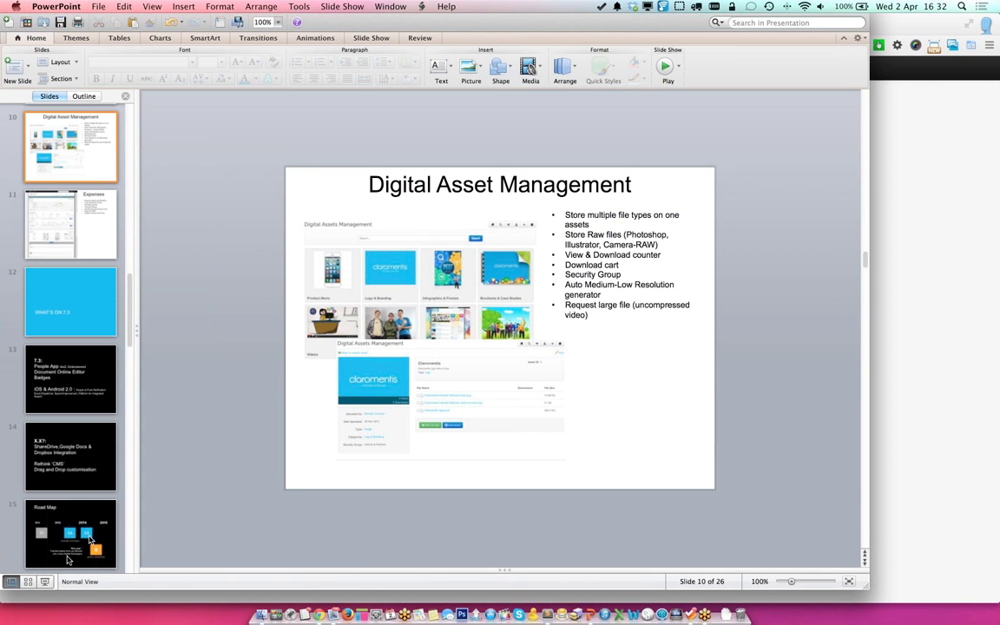
{"action": "left_click", "coordinate": [47, 582]}
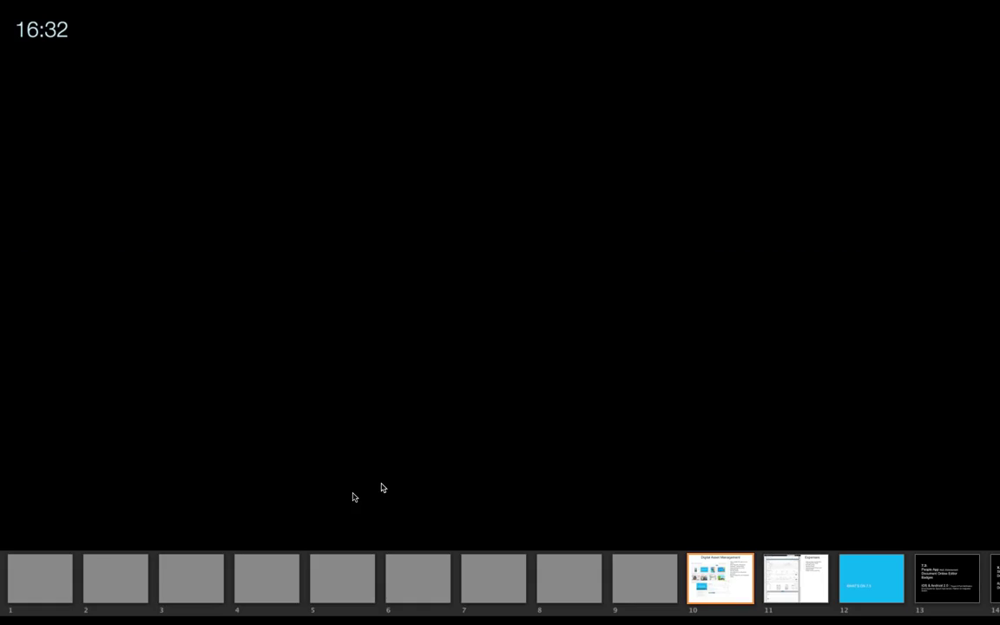
{"action": "key", "text": "Escape"}
Step: Switch back to Chrome, examine the HEInnovate Case Study asset in Brochures & Case Studies and return to the assets home
{"action": "left_click", "coordinate": [960, 410]}
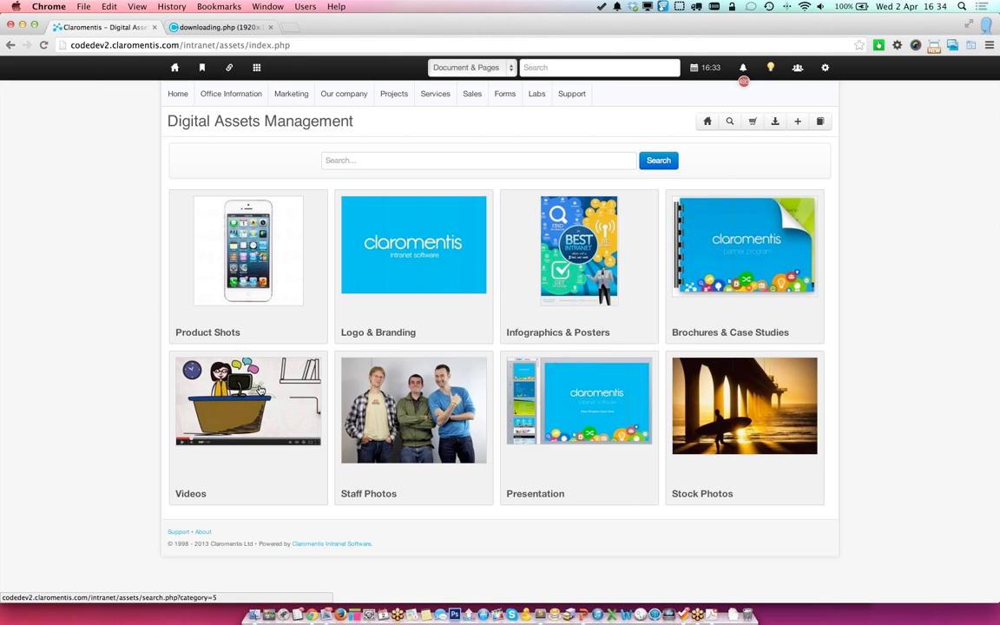
{"action": "left_click", "coordinate": [745, 219]}
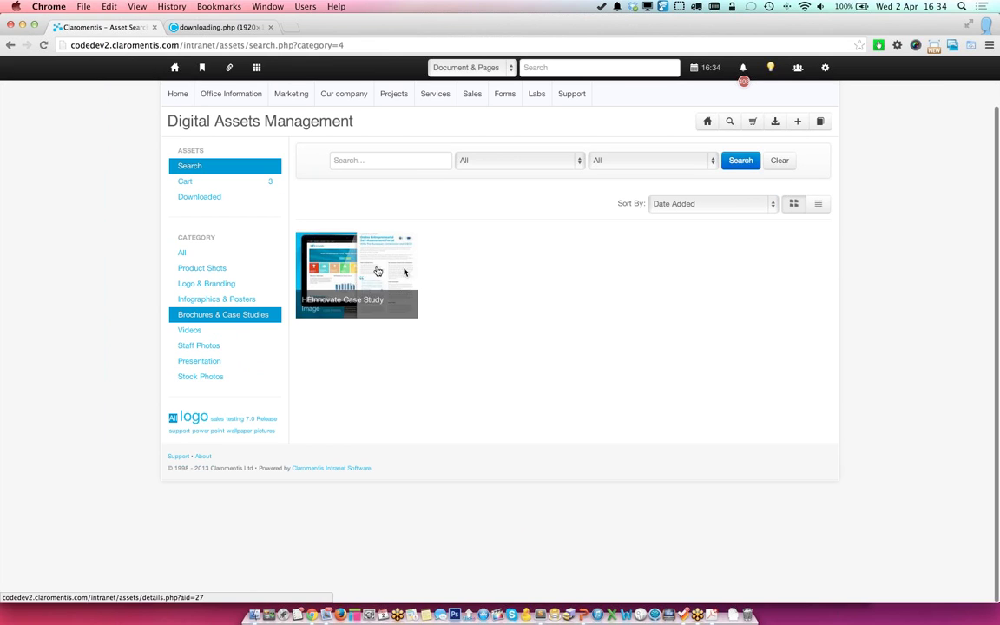
{"action": "left_click", "coordinate": [377, 272]}
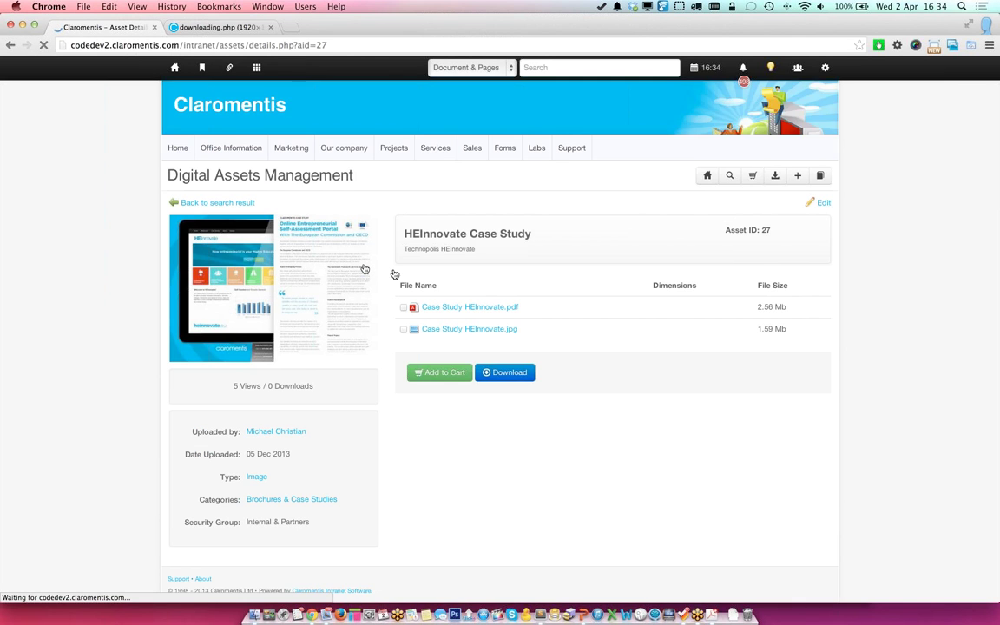
{"action": "scroll", "coordinate": [394, 275], "scroll_direction": "down", "scroll_amount": 1}
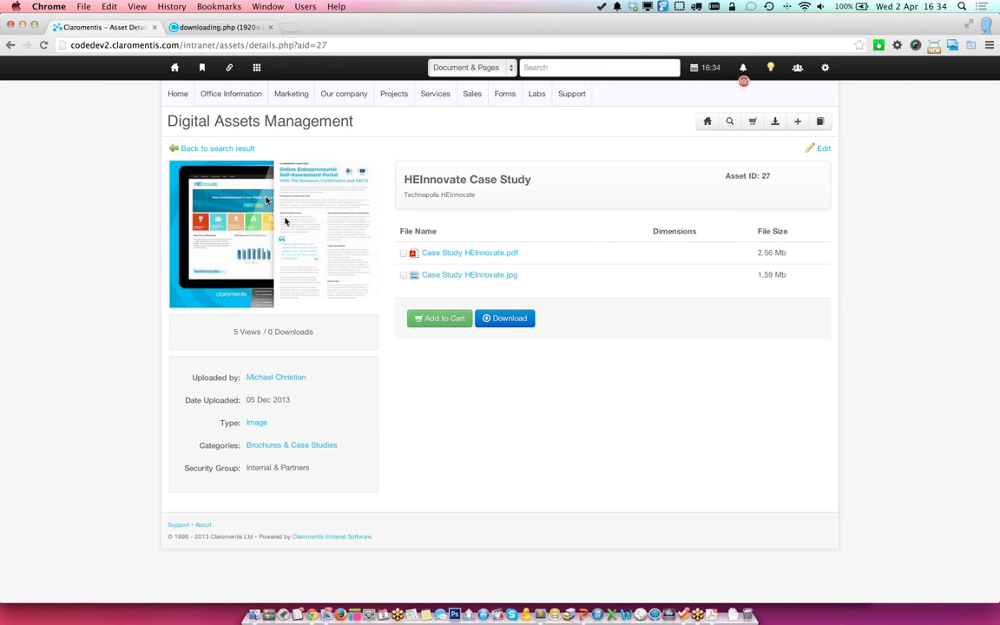
{"action": "left_click", "coordinate": [219, 152]}
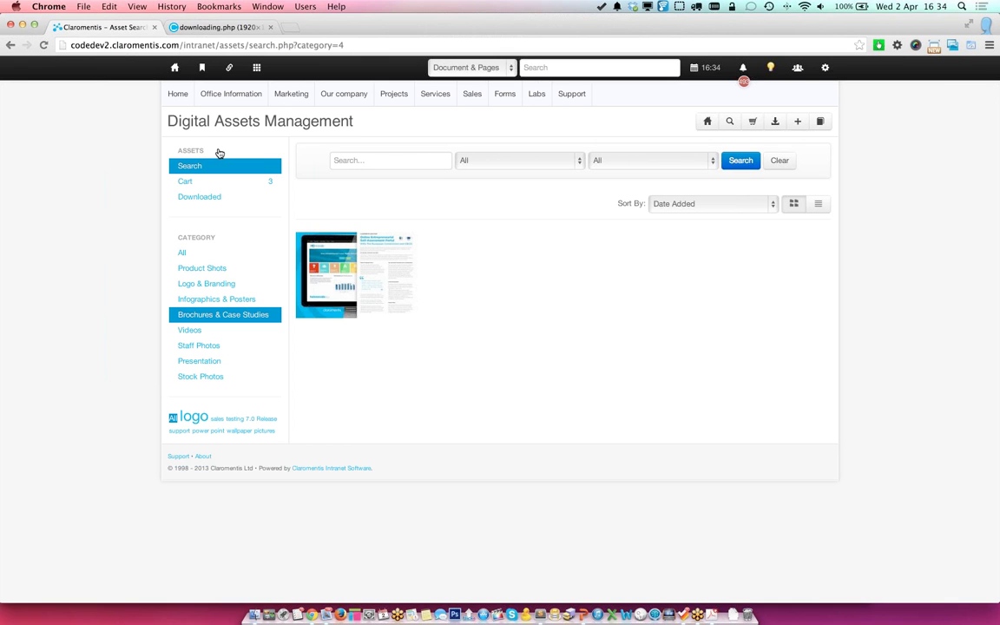
{"action": "left_click", "coordinate": [704, 123]}
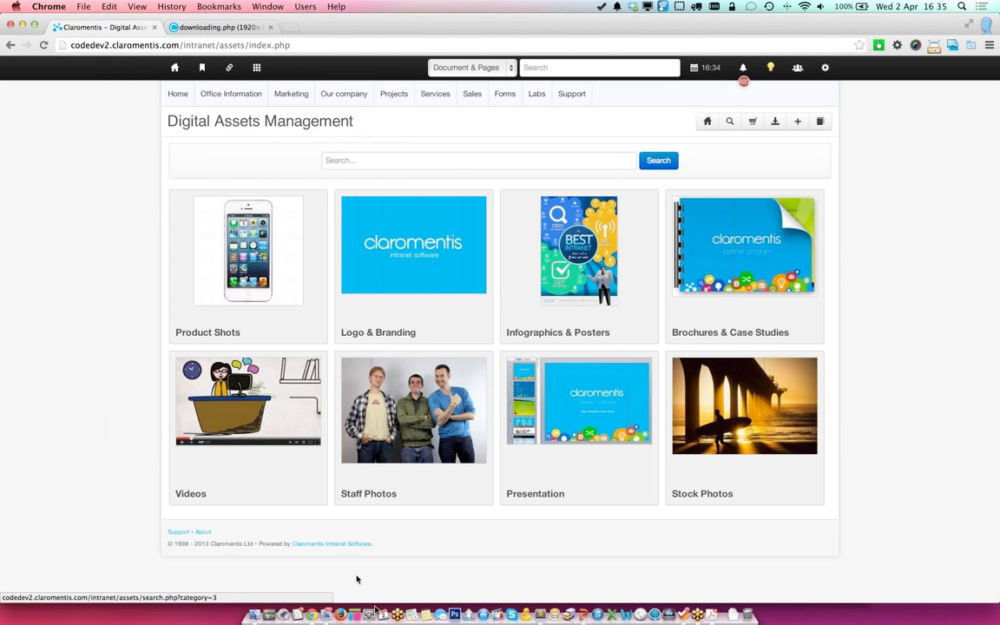
Step: Switch to PowerPoint, start the slide show from the "What's on 7.3" slide and advance to the 7.3 features slide
{"action": "left_click", "coordinate": [578, 594]}
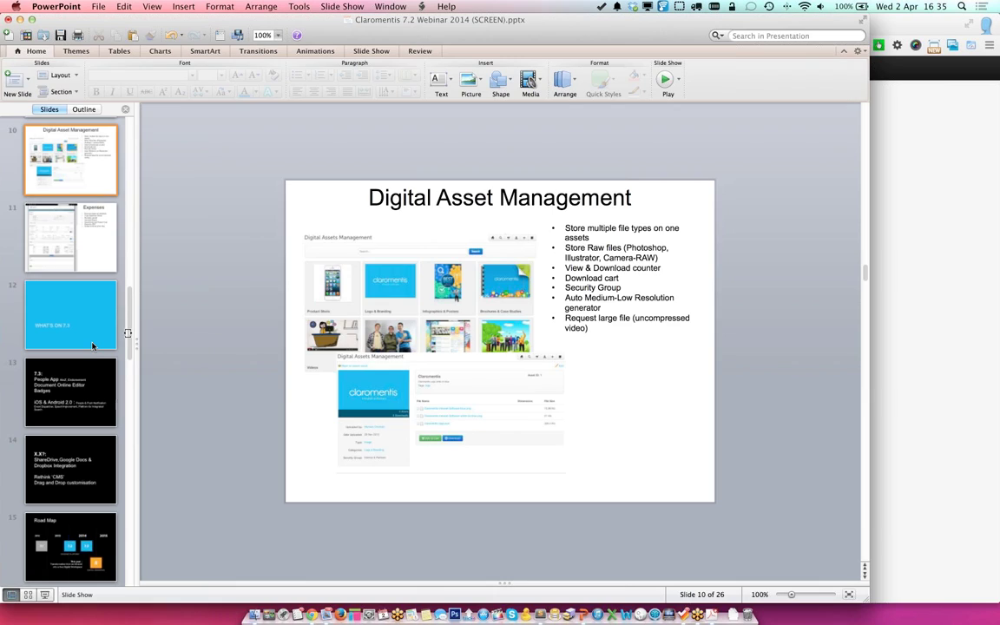
{"action": "left_click", "coordinate": [79, 315]}
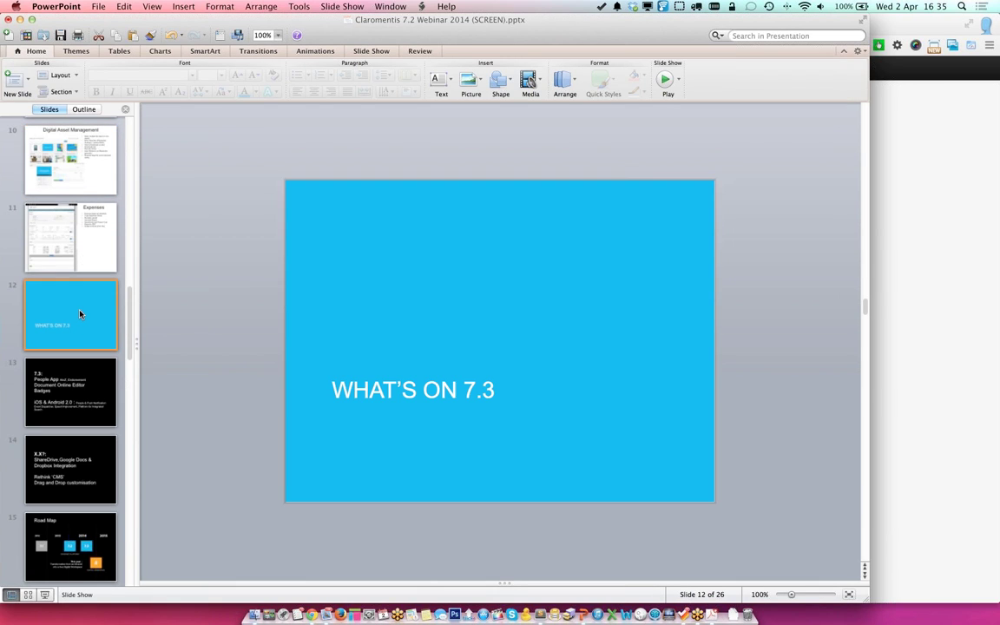
{"action": "left_click", "coordinate": [47, 594]}
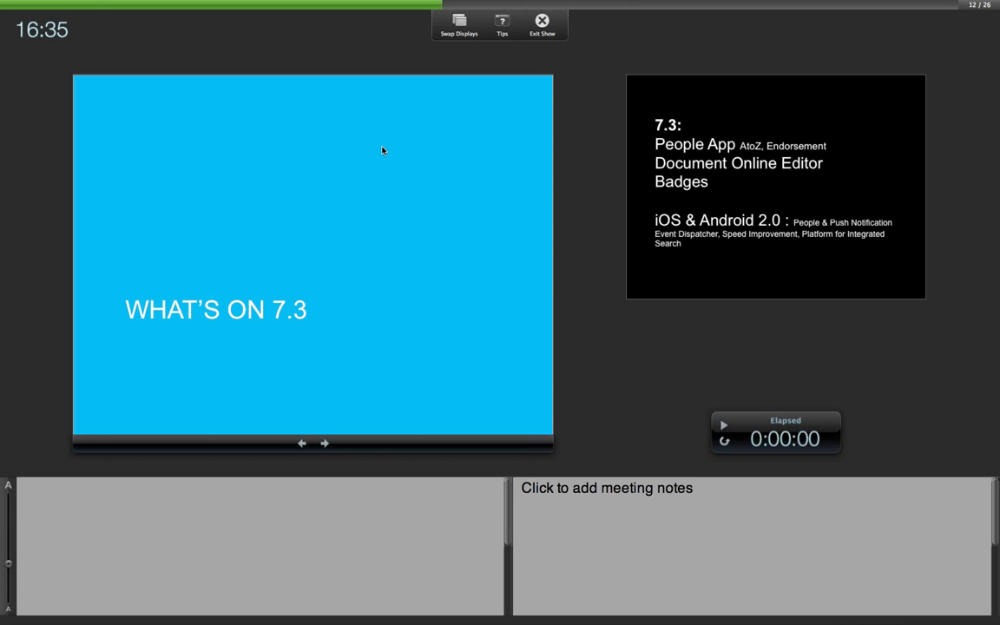
{"action": "key", "text": "Right"}
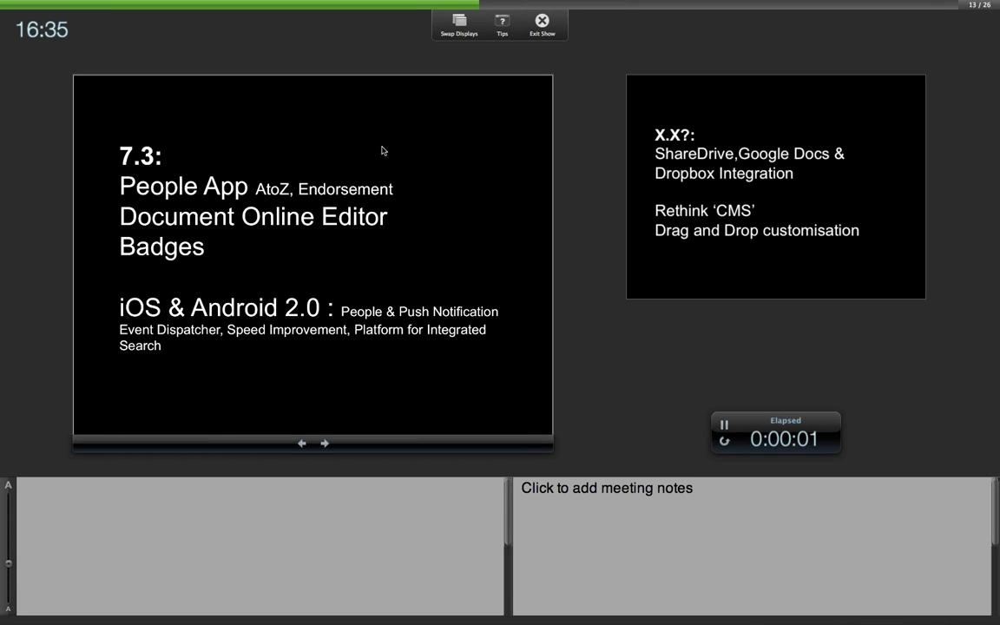